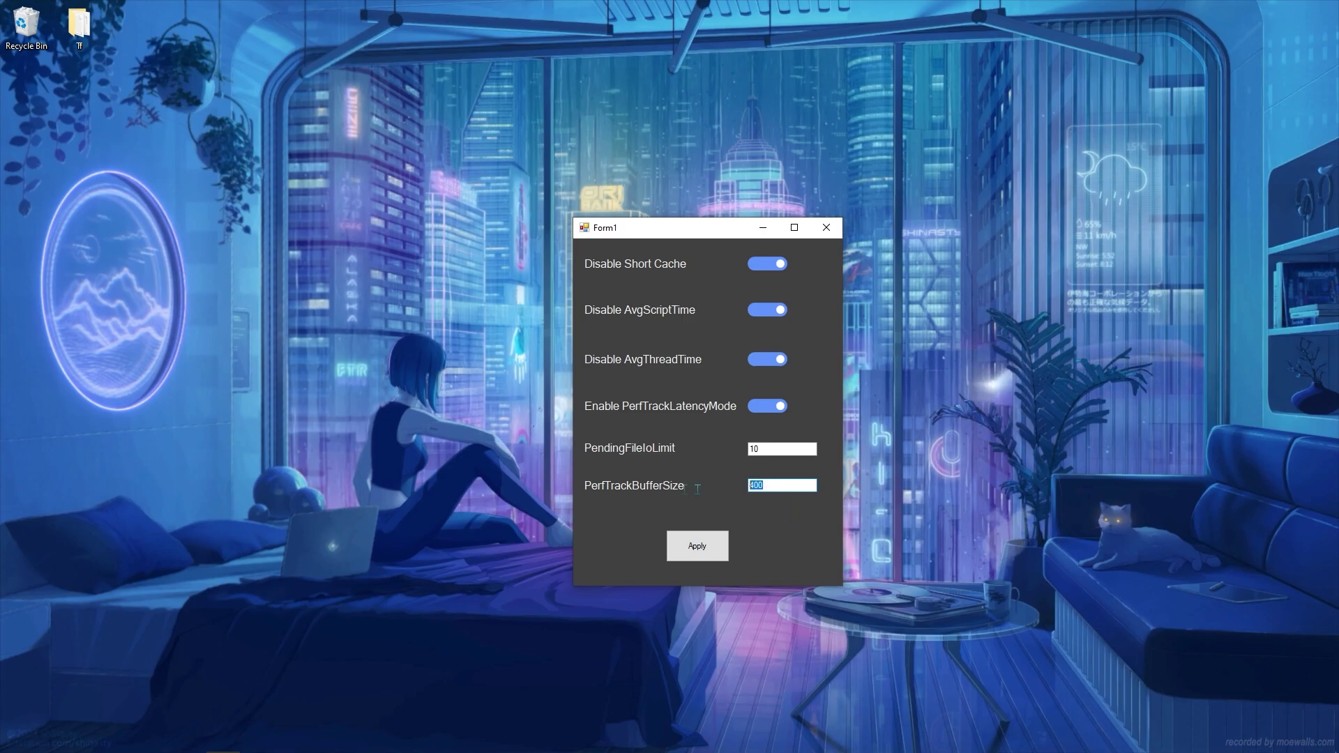
Apply the selected latency tweaks with PendingFileIoLimit 10 and PerfTrackBufferSize 400, and close the tweak window
{"action": "left_click", "coordinate": [693, 547]}
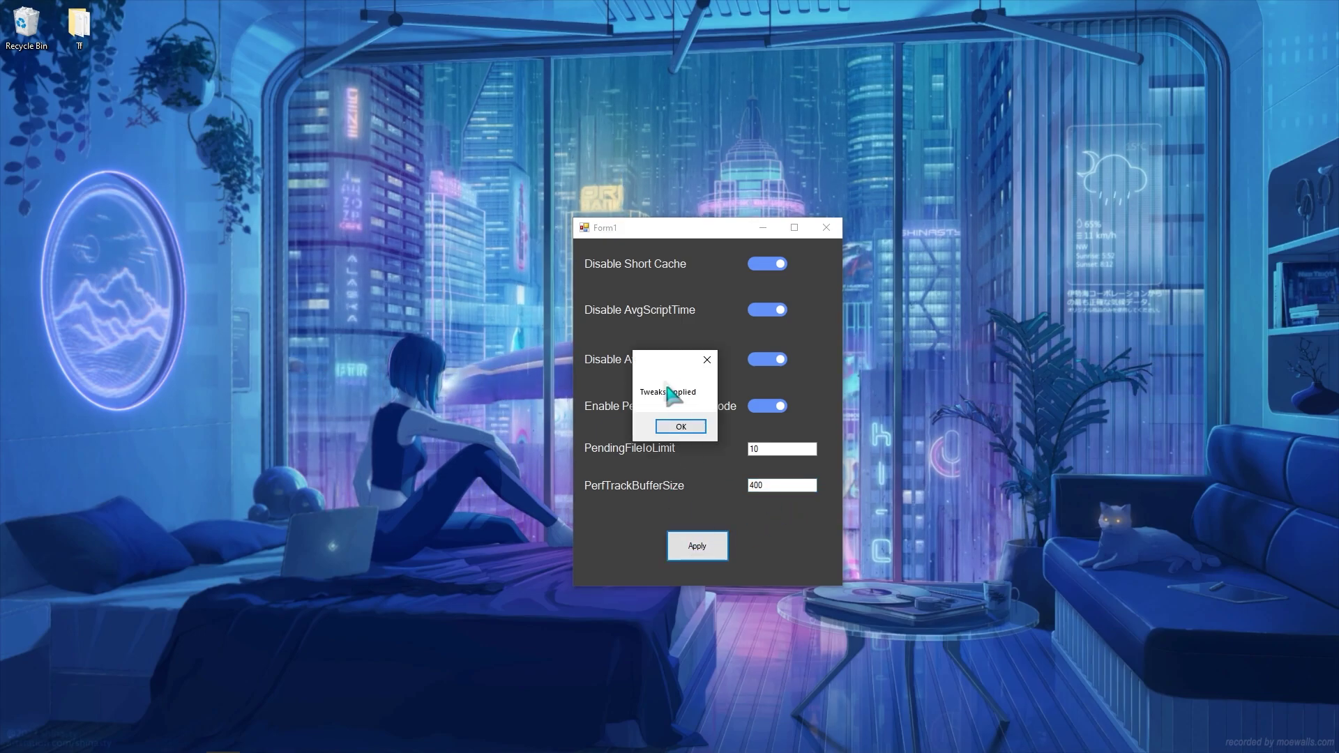
{"action": "left_click", "coordinate": [681, 427]}
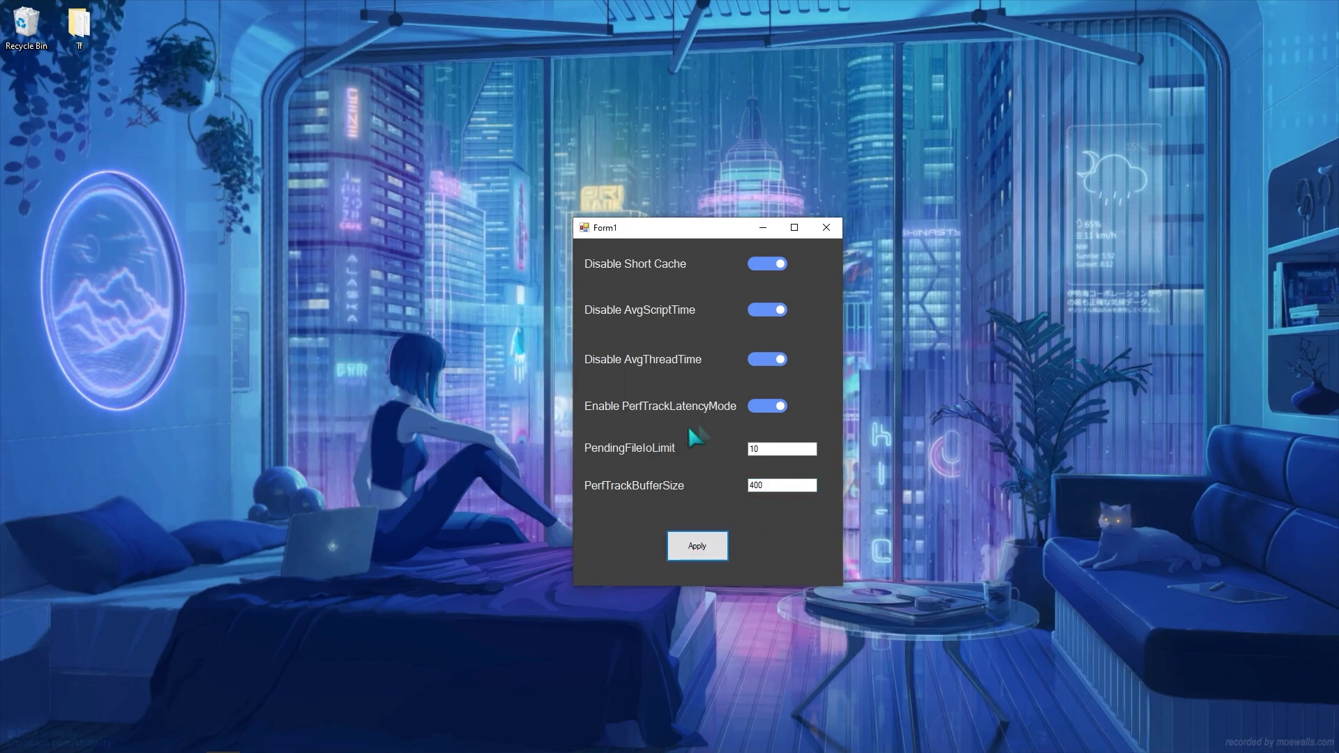
{"action": "left_click", "coordinate": [826, 228]}
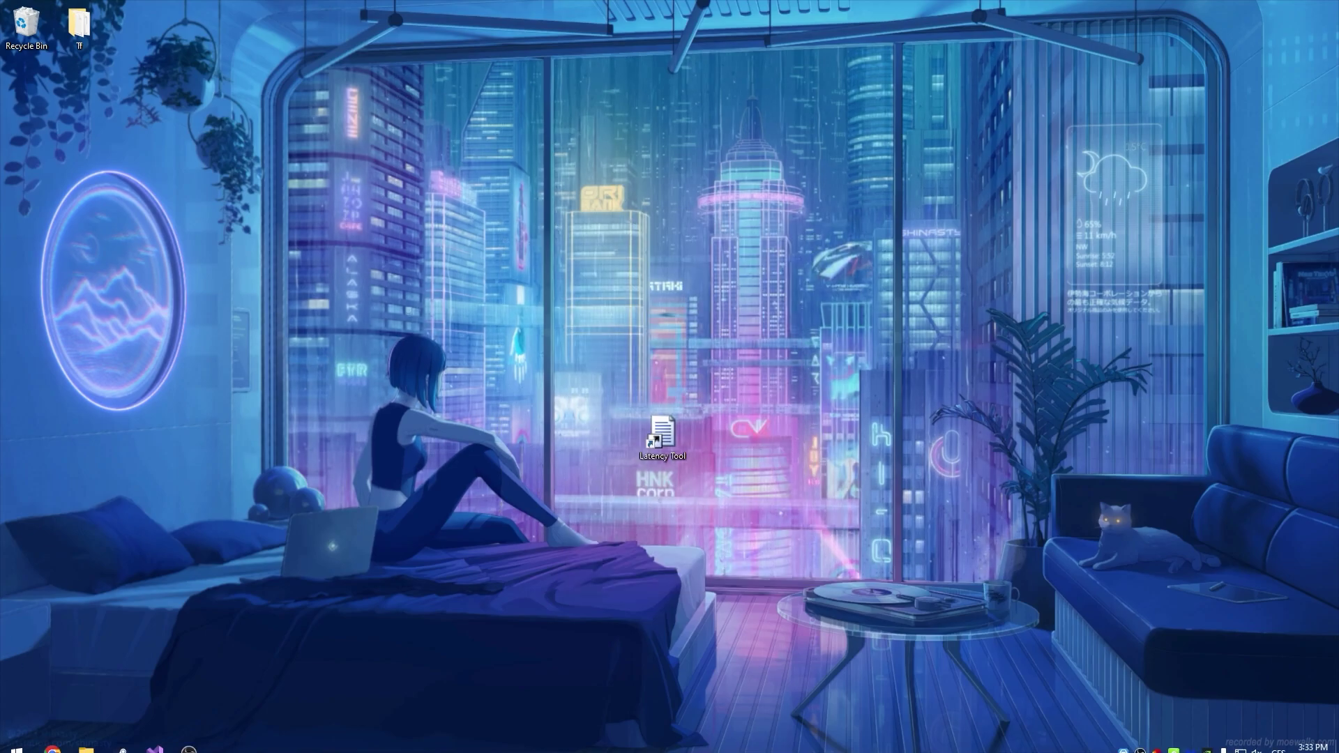
{"action": "left_click", "coordinate": [16, 738]}
{"action": "mouse_move", "coordinate": [244, 707]}
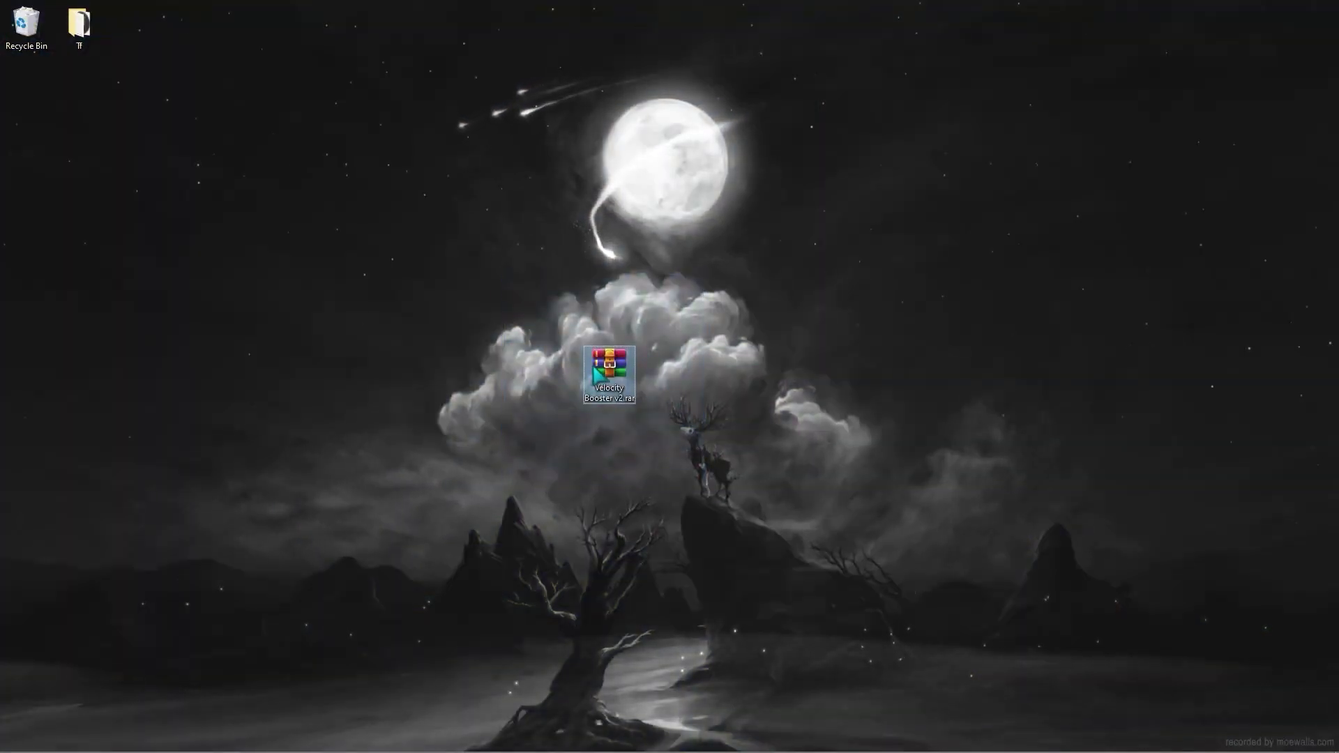
Extract the Velocity Booster v2.rar archive into its own folder and delete the archive from the desktop
{"action": "right_click", "coordinate": [594, 353]}
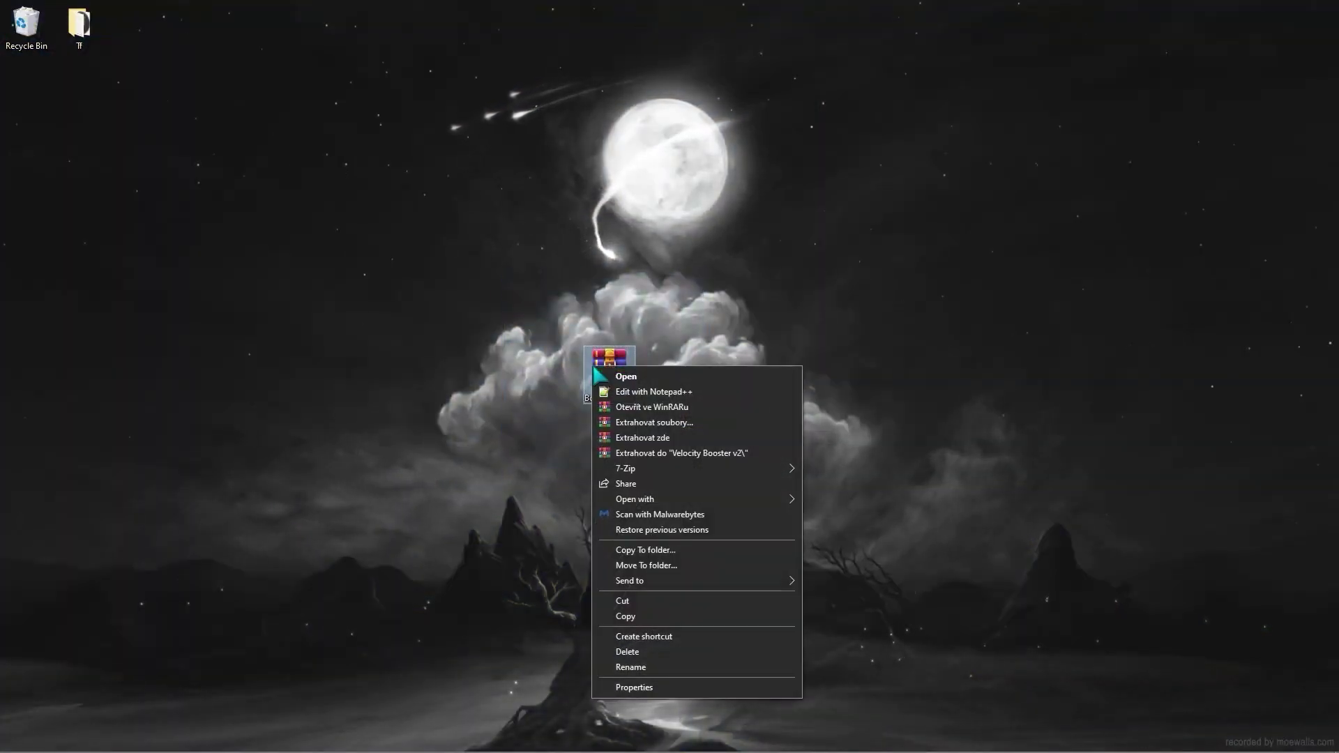
{"action": "left_click", "coordinate": [675, 453]}
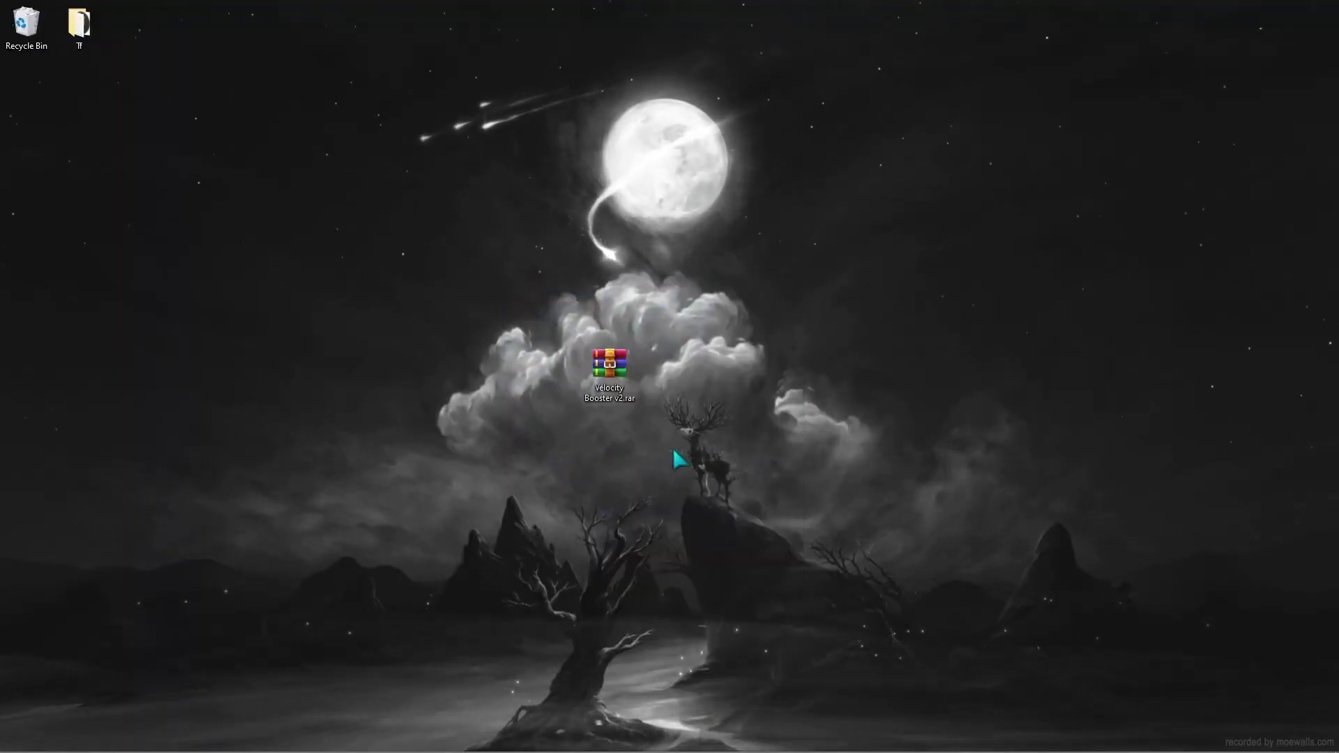
{"action": "key", "text": "Delete"}
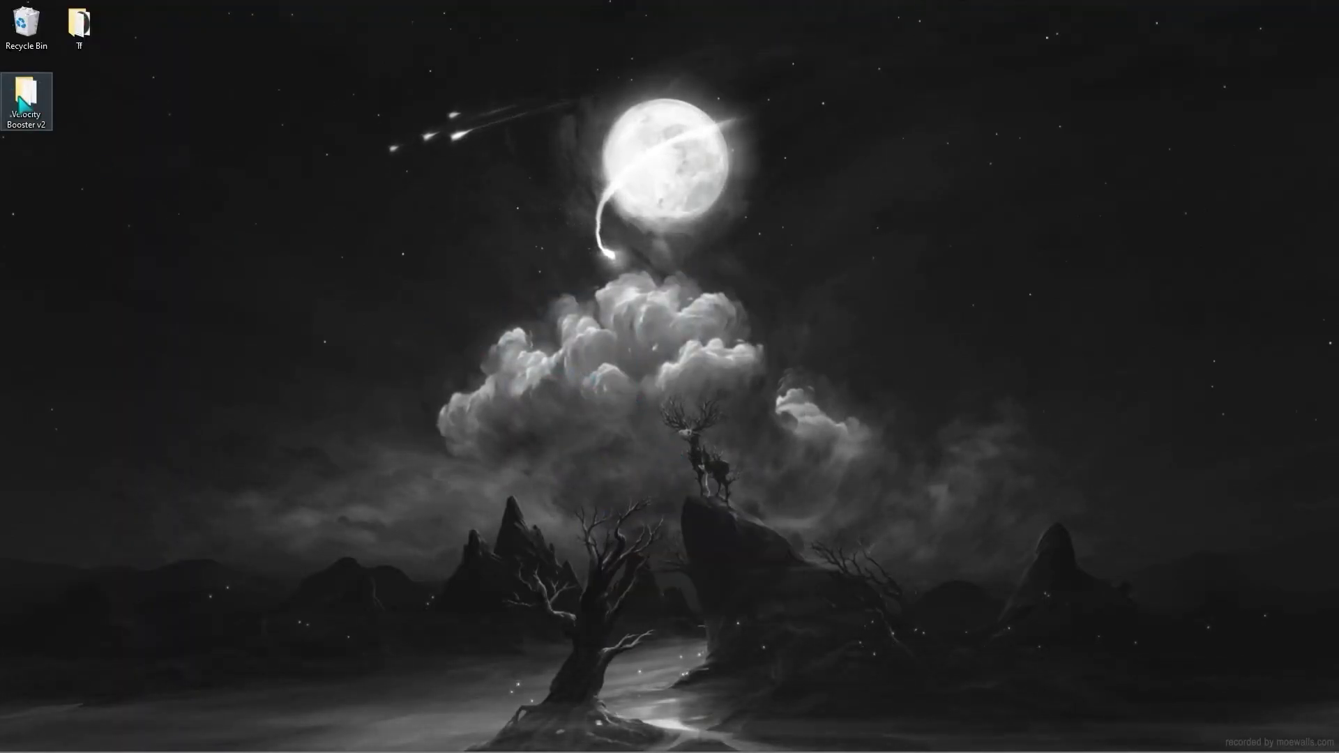
Move the extracted Velocity Booster v2 folder to the middle of the desktop and open it
{"action": "left_click_drag", "start_coordinate": [26, 97], "coordinate": [654, 363]}
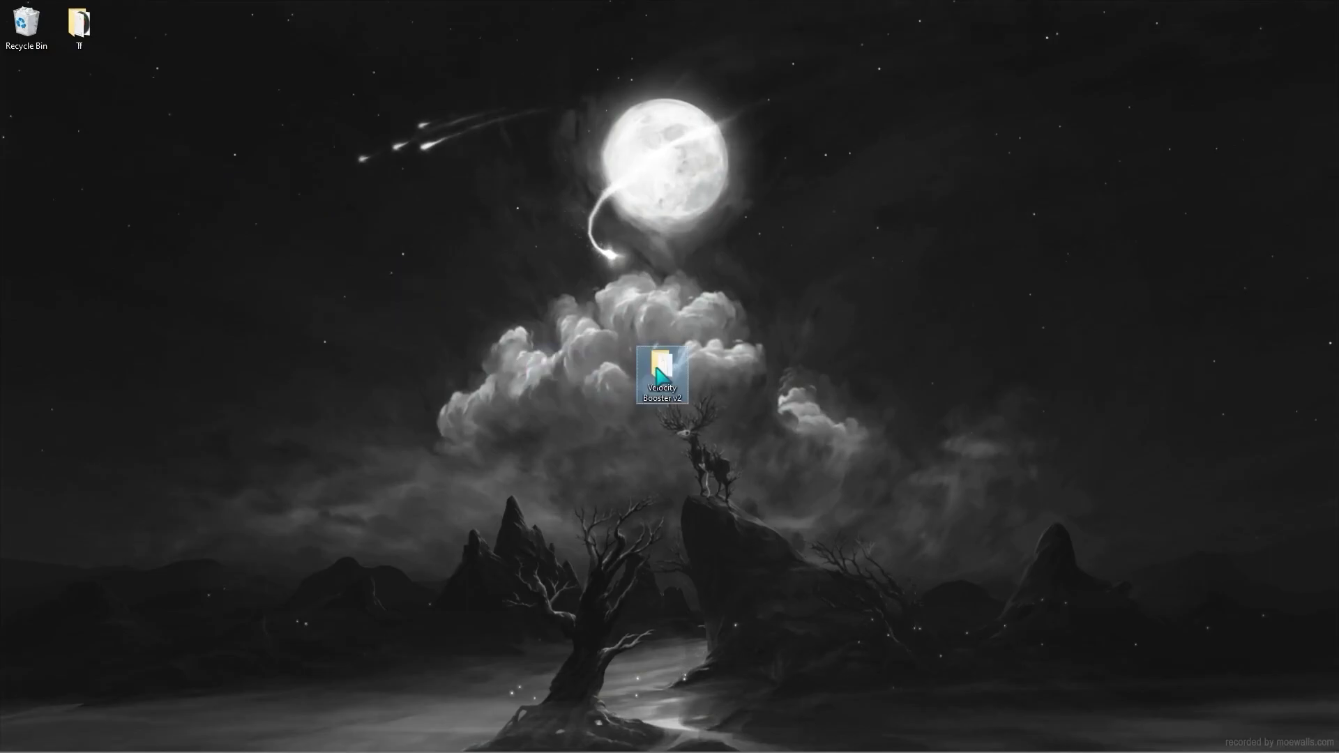
{"action": "double_click", "coordinate": [655, 362]}
{"action": "left_click_drag", "start_coordinate": [613, 269], "coordinate": [708, 213]}
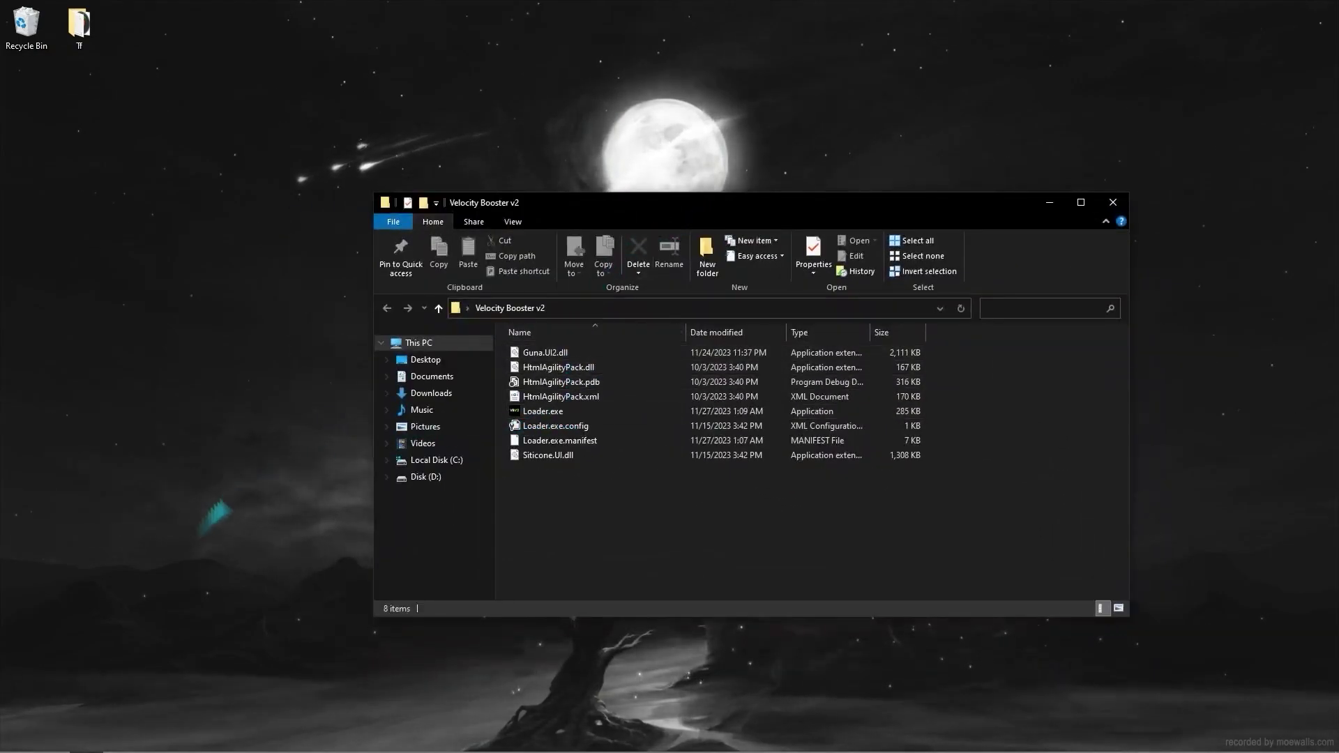
Search the system for "restore" and open the restore point creation settings
{"action": "left_click", "coordinate": [16, 739]}
{"action": "type", "text": "restore"}
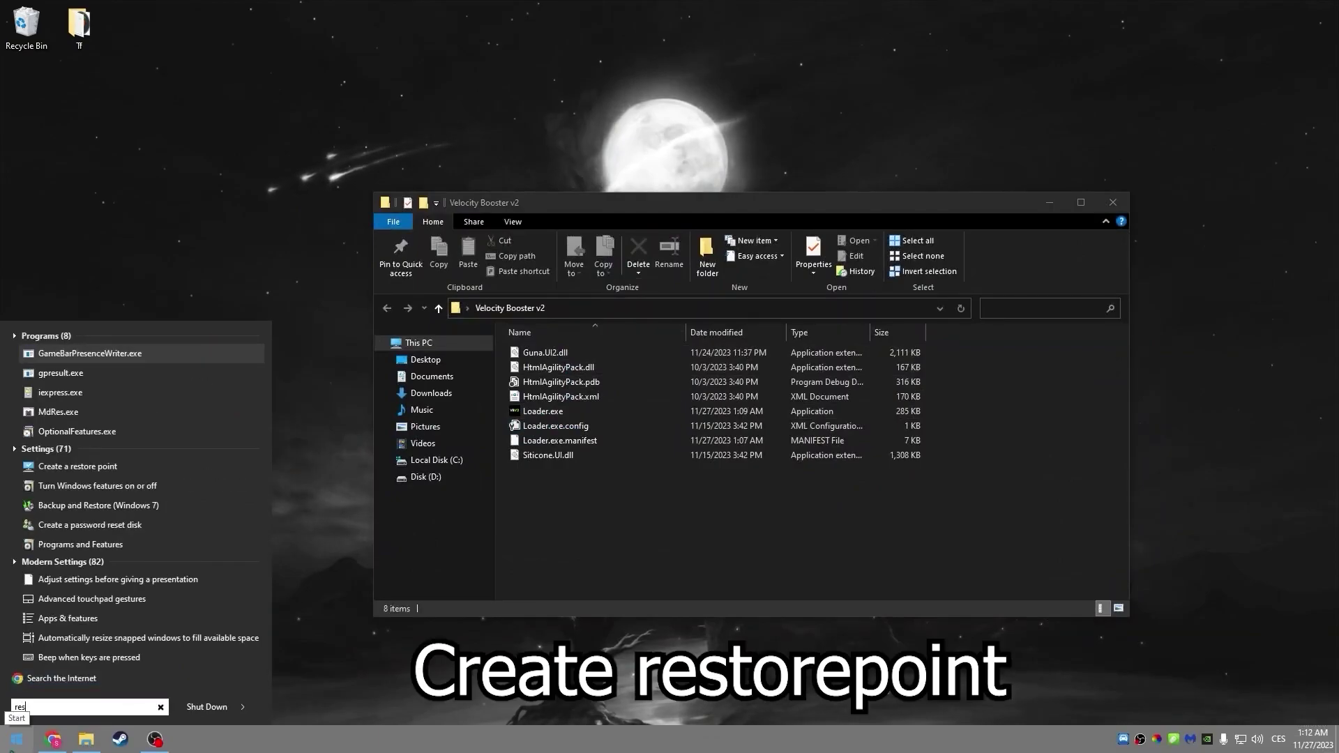
{"action": "left_click", "coordinate": [142, 351]}
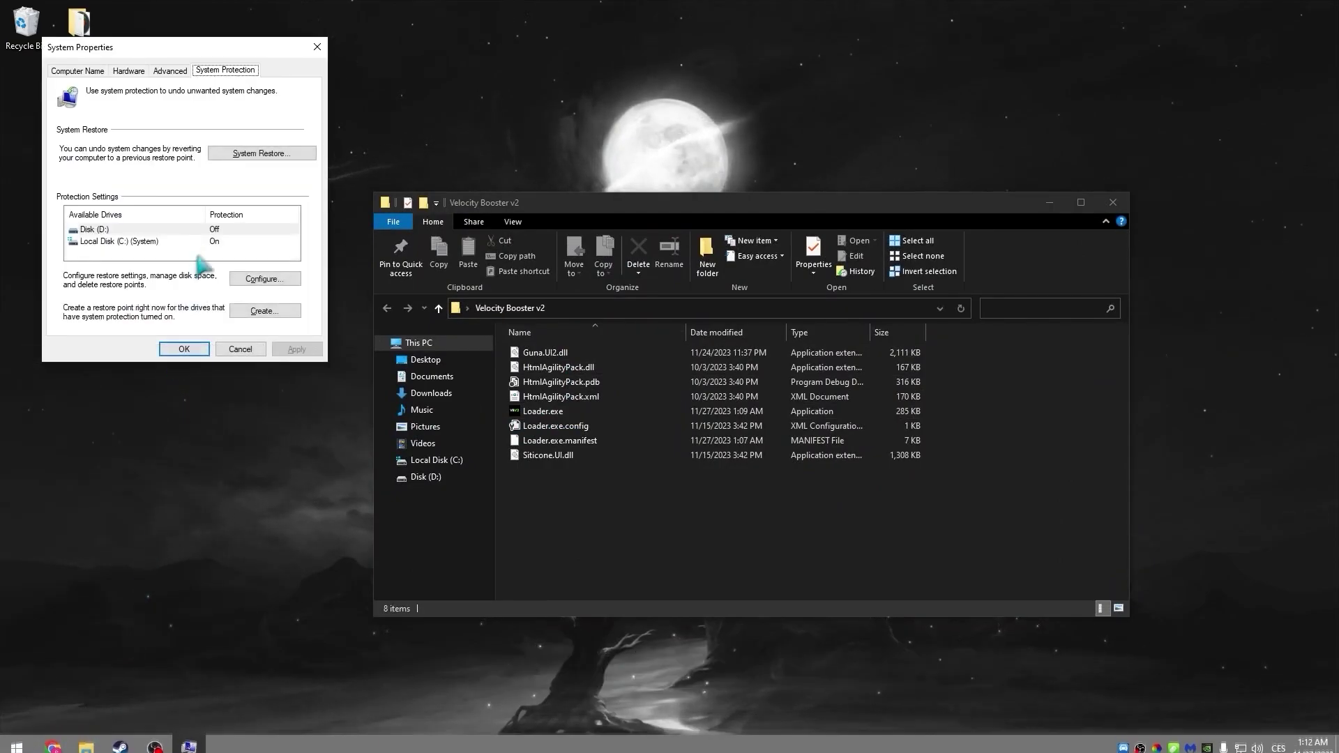
Check the system protection configuration of Disk (D:) and accept it with protection left disabled
{"action": "left_click", "coordinate": [209, 230]}
{"action": "left_click", "coordinate": [250, 281]}
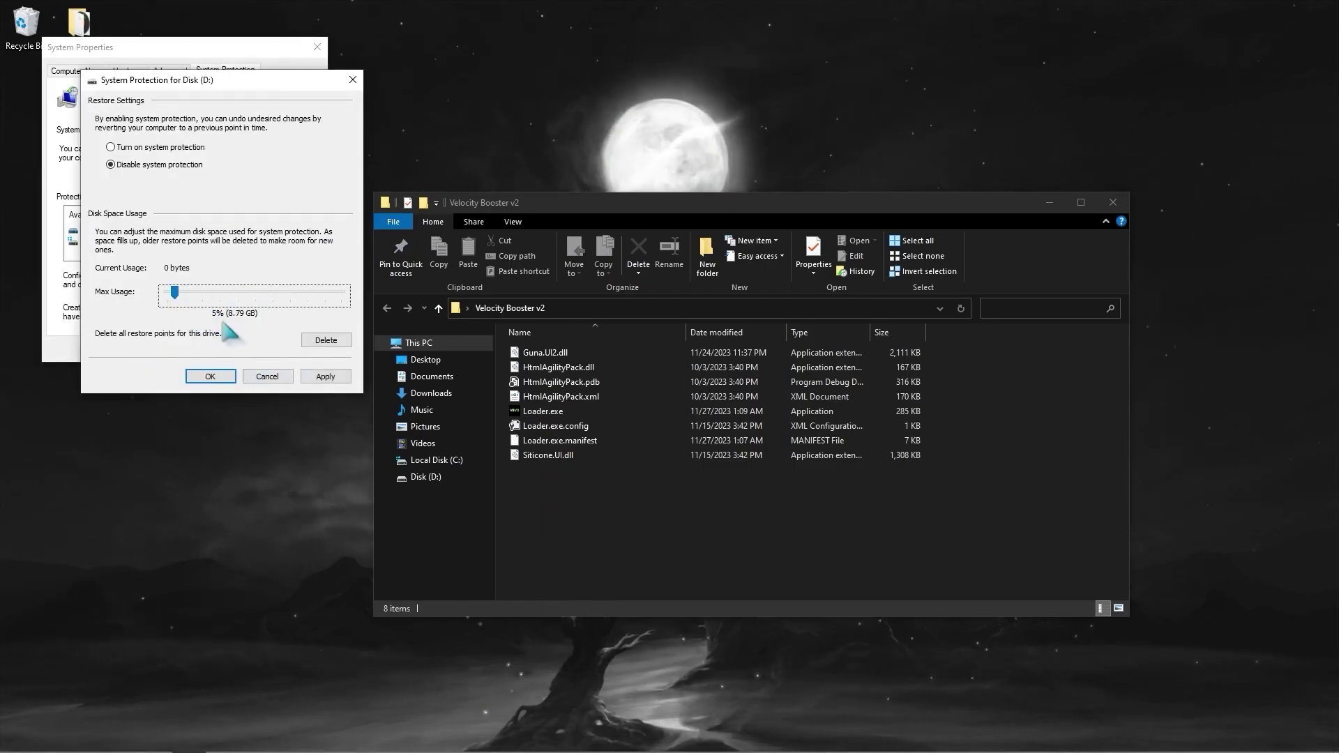
{"action": "left_click", "coordinate": [313, 375]}
{"action": "left_click", "coordinate": [209, 377]}
Apply system protection on Local Disk (C:) with protection turned on and maximum disk usage at 5%
{"action": "left_click", "coordinate": [279, 237]}
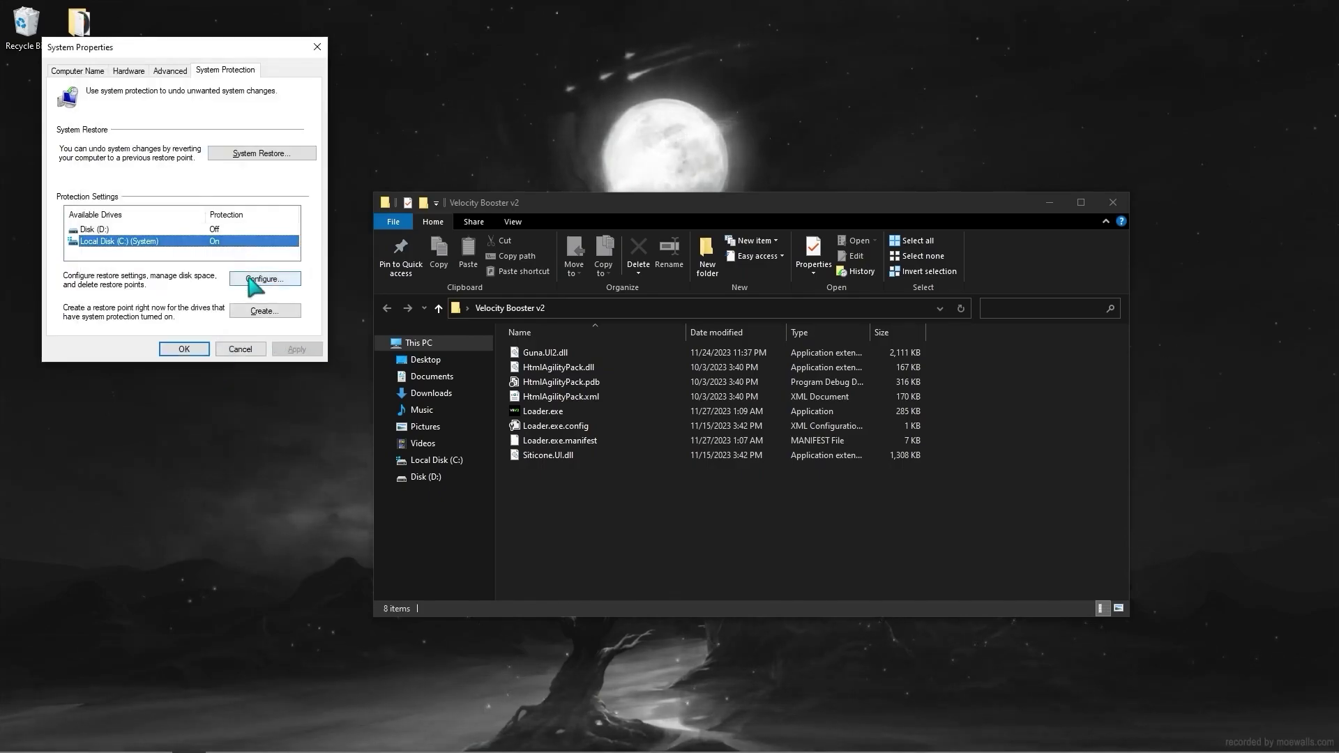
{"action": "left_click", "coordinate": [250, 281]}
{"action": "left_click_drag", "start_coordinate": [176, 292], "coordinate": [185, 302]}
{"action": "left_click", "coordinate": [325, 376]}
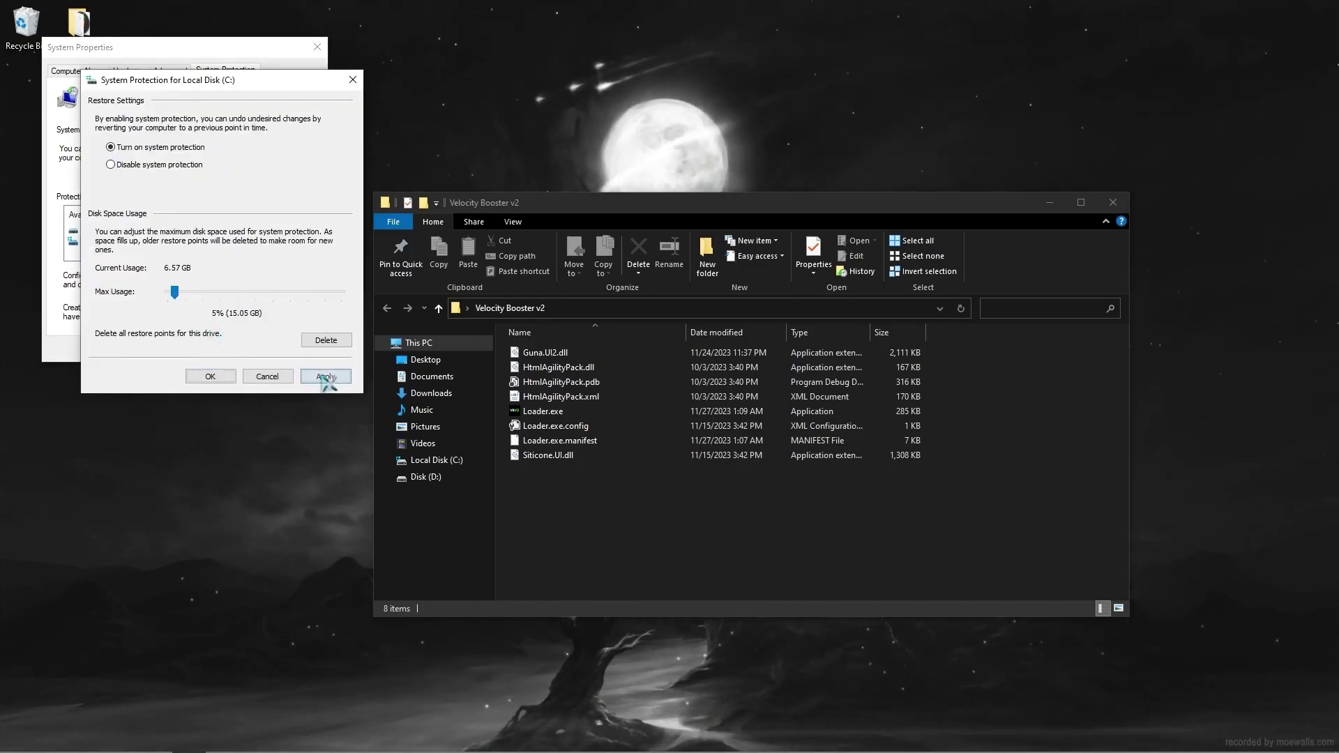
{"action": "left_click", "coordinate": [227, 377]}
{"action": "left_click", "coordinate": [293, 278]}
{"action": "left_click", "coordinate": [211, 377]}
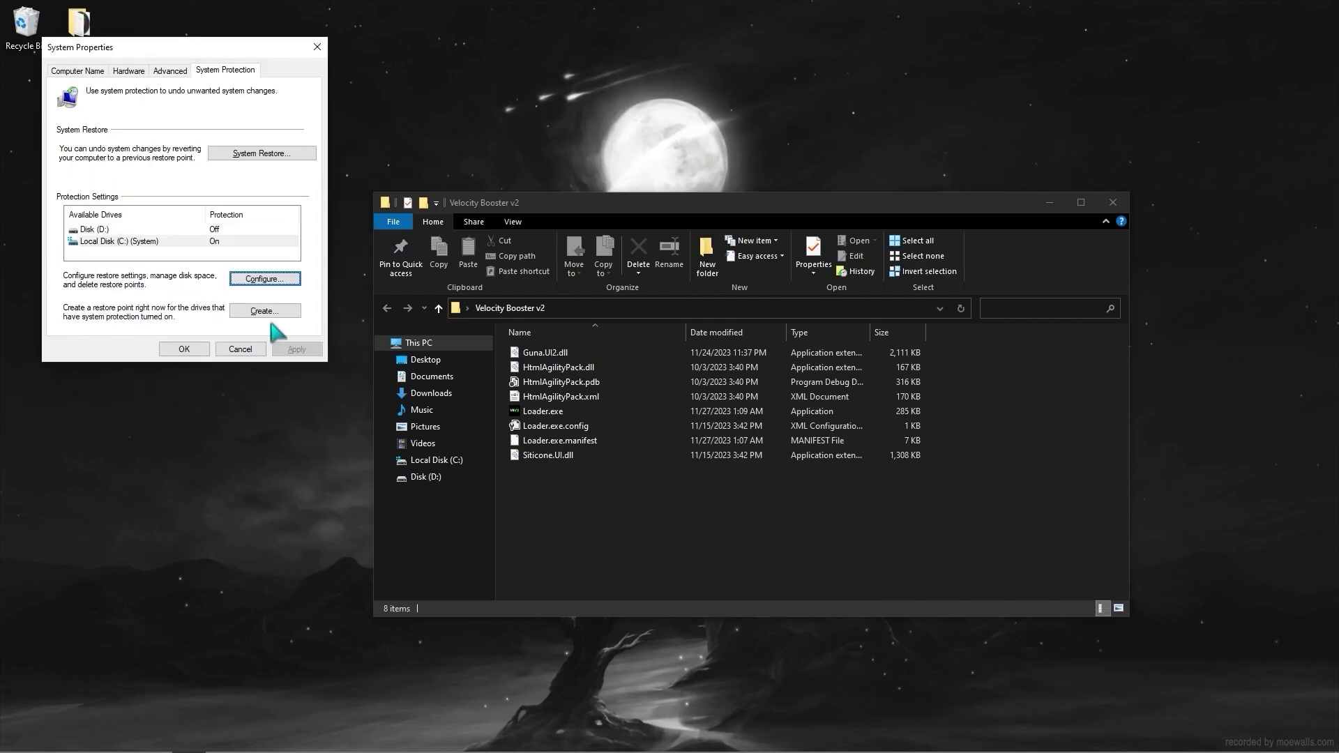
Create a restore point described as "VB Resore point" and close the System Properties window
{"action": "left_click", "coordinate": [272, 311]}
{"action": "type", "text": "VB"}
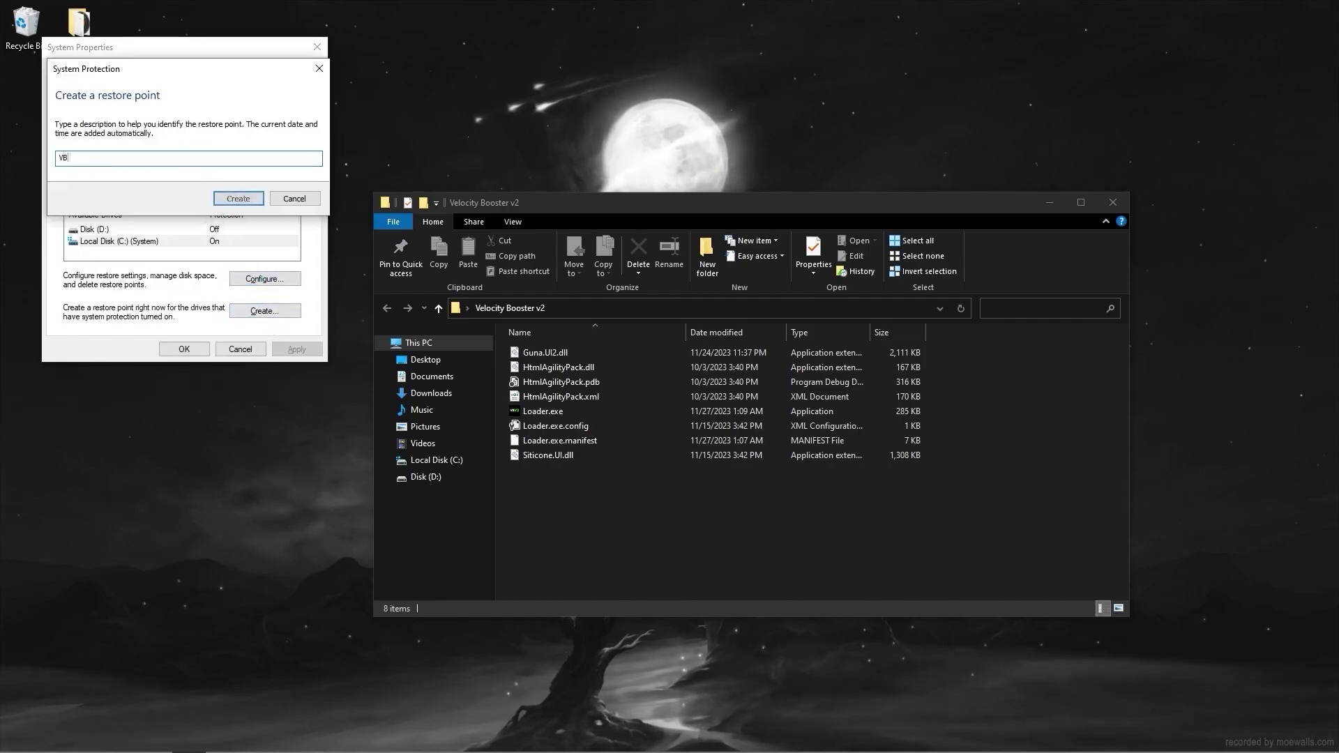
{"action": "type", "text": " Resore point"}
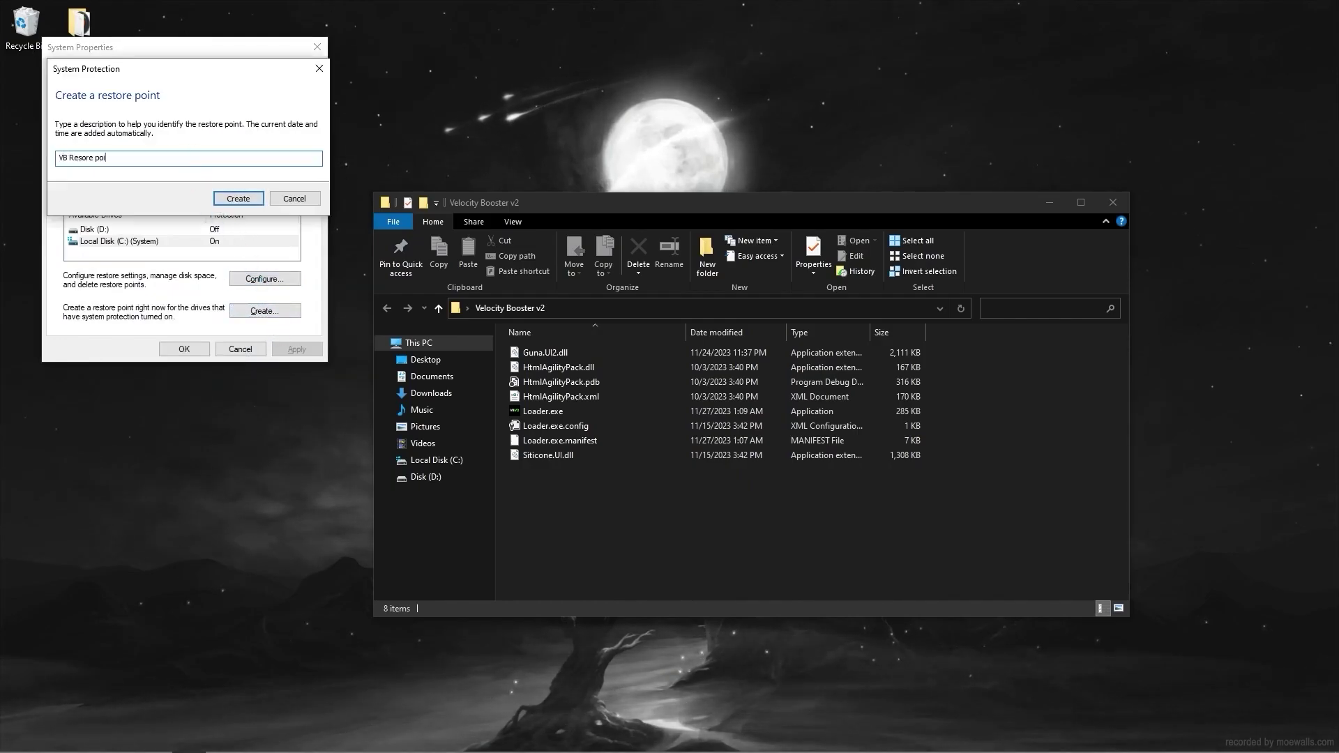
{"action": "left_click", "coordinate": [241, 198]}
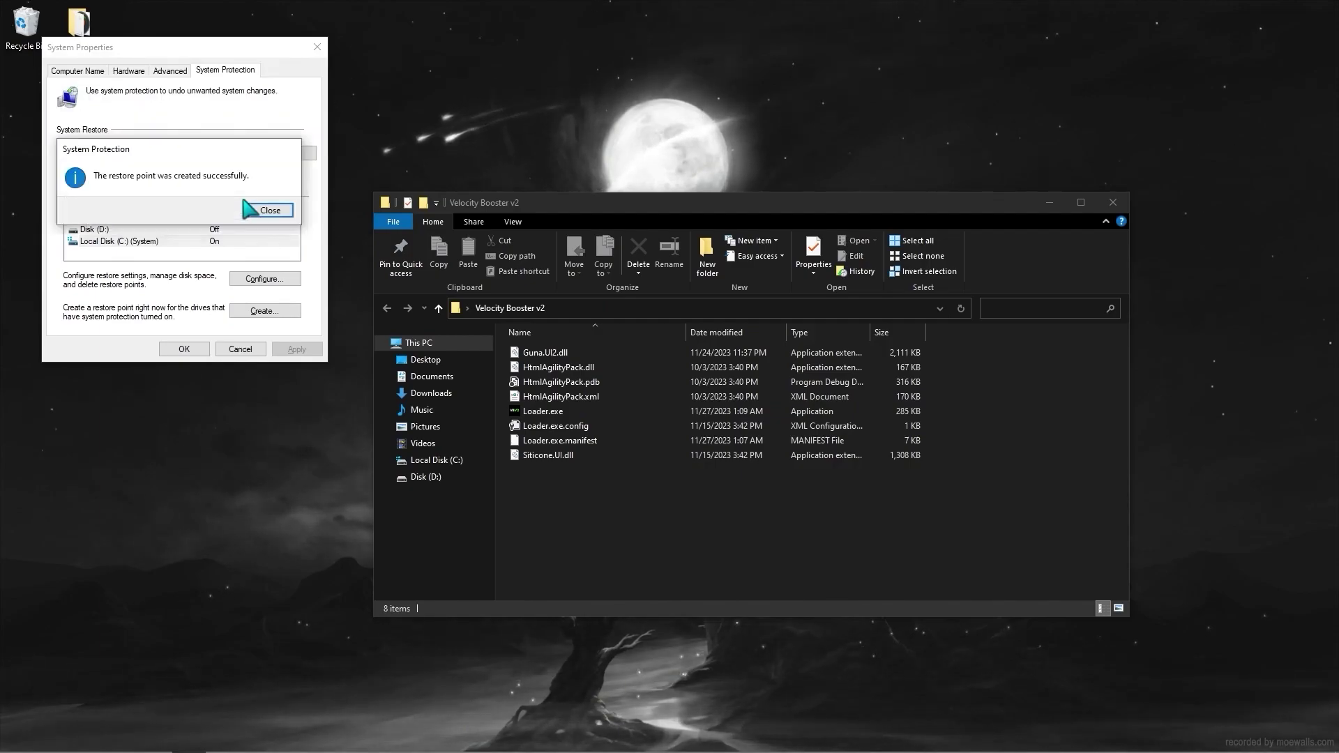
{"action": "left_click", "coordinate": [269, 205]}
{"action": "left_click", "coordinate": [184, 349]}
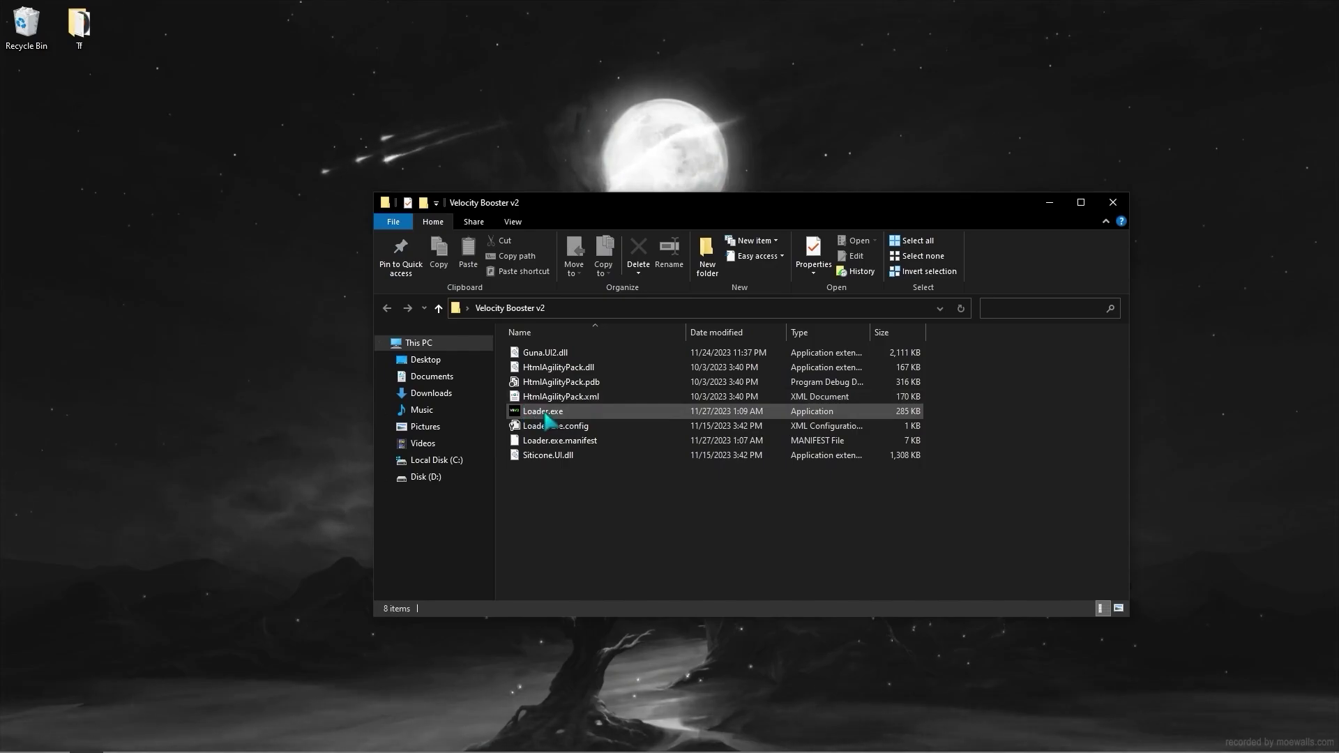
Launch Loader.exe from the Velocity Booster v2 folder, log in to the account, and move the VBV1 window to the screen's center
{"action": "right_click", "coordinate": [545, 414]}
{"action": "left_click", "coordinate": [557, 60]}
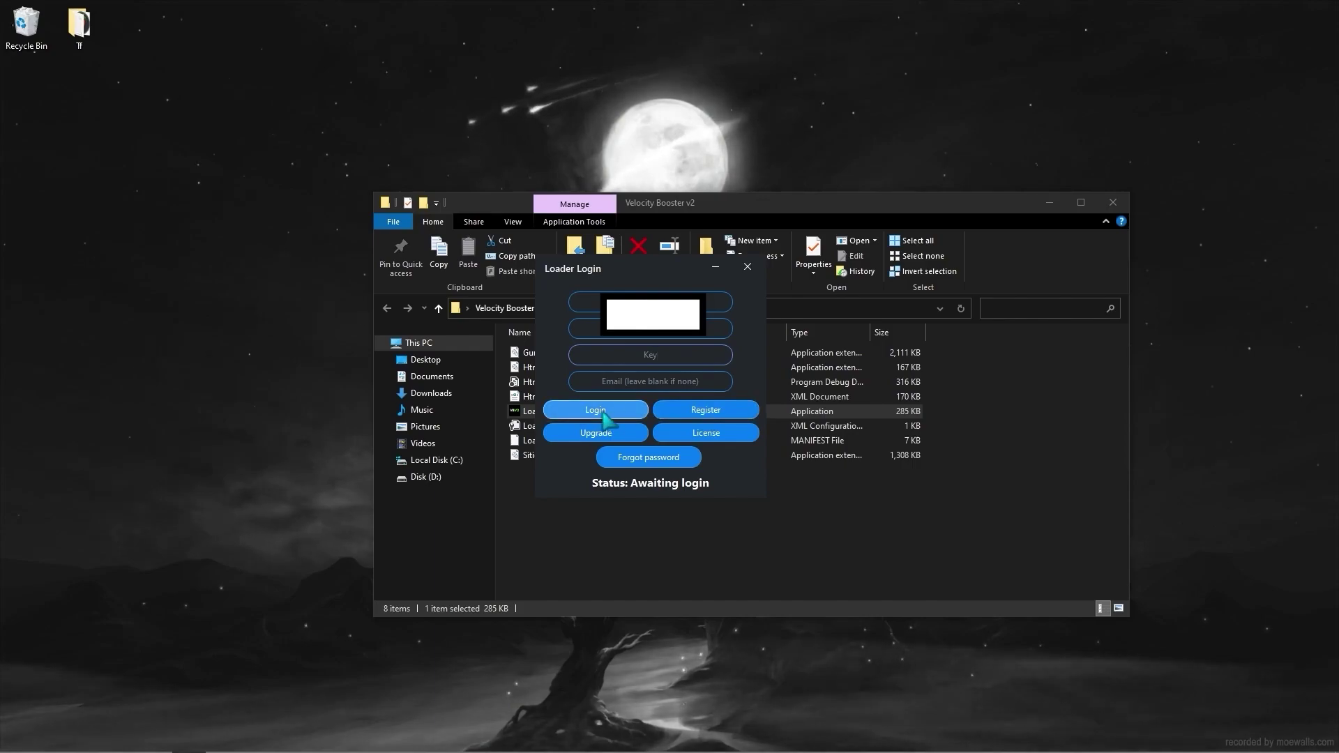
{"action": "left_click", "coordinate": [594, 413]}
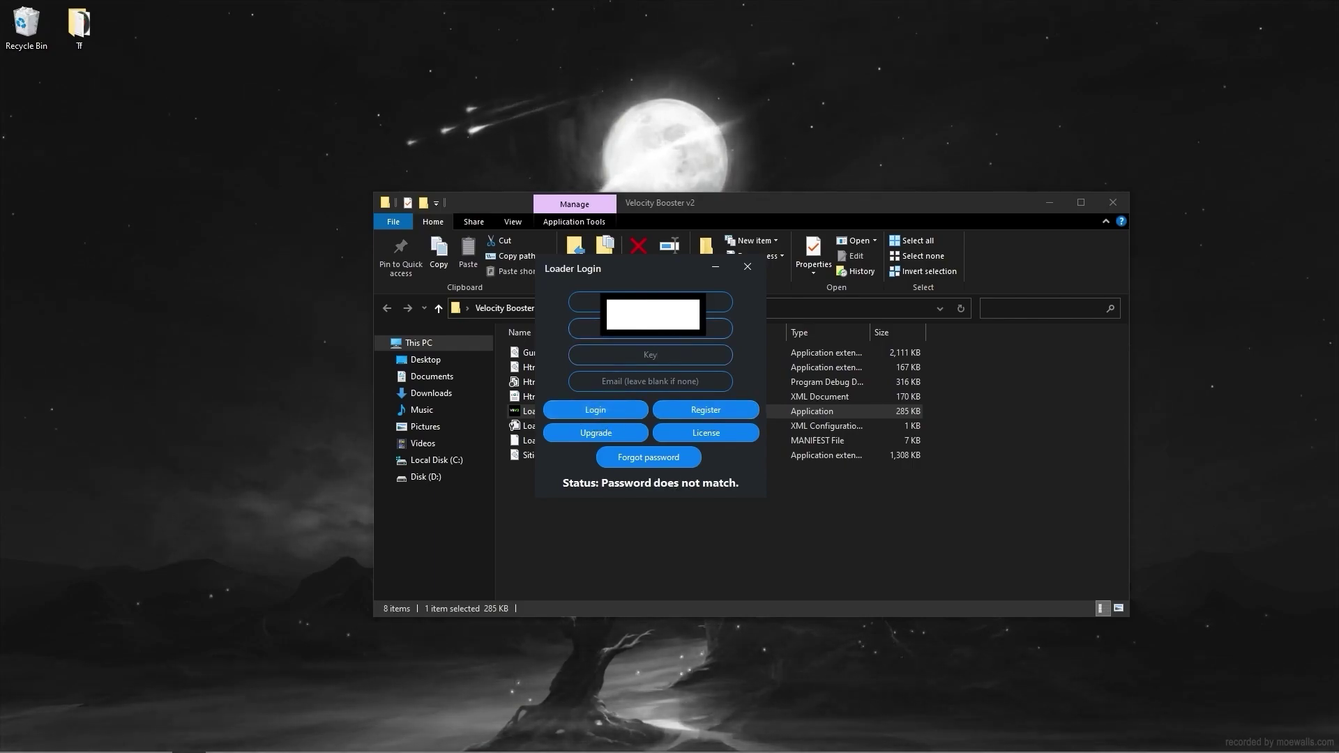
{"action": "left_click", "coordinate": [583, 413]}
{"action": "left_click_drag", "start_coordinate": [346, 74], "coordinate": [622, 152]}
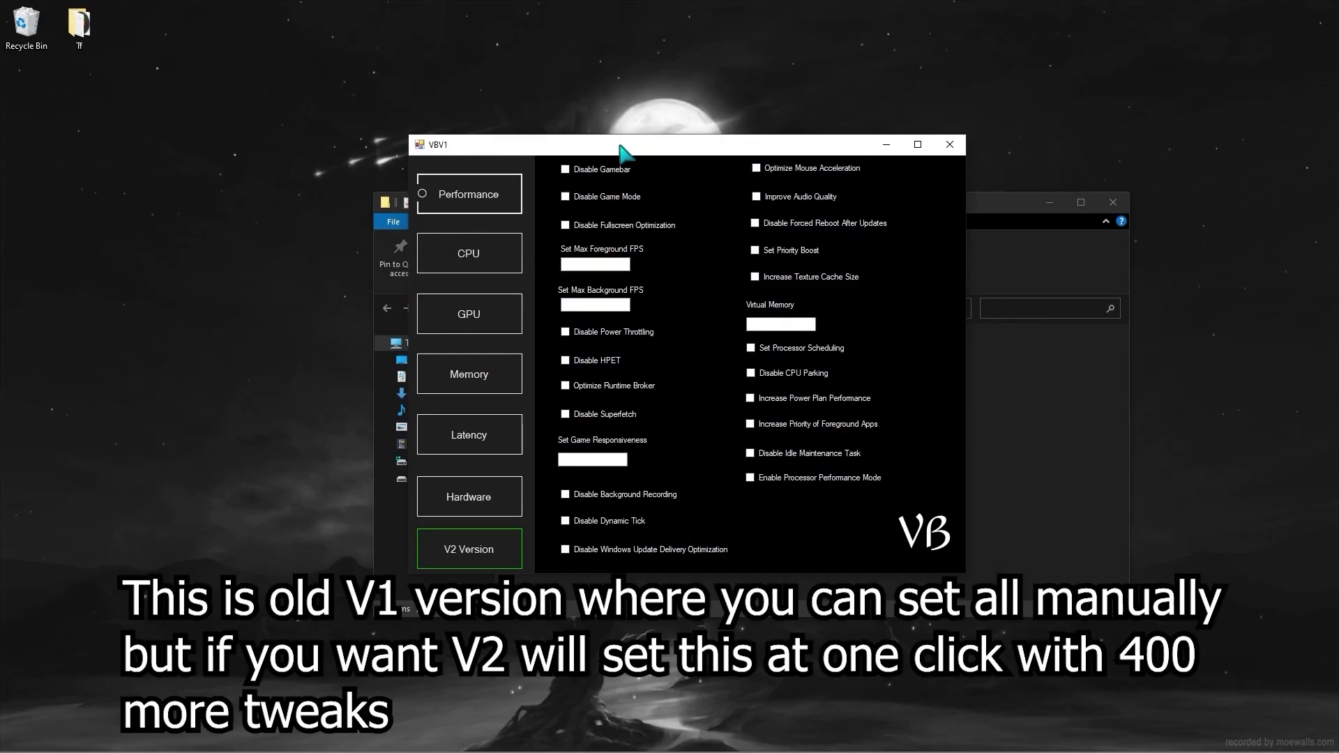
Look through the CPU, GPU, Memory, Latency and Hardware tweak pages of VBV1
{"action": "left_click", "coordinate": [469, 272]}
{"action": "left_click", "coordinate": [469, 322]}
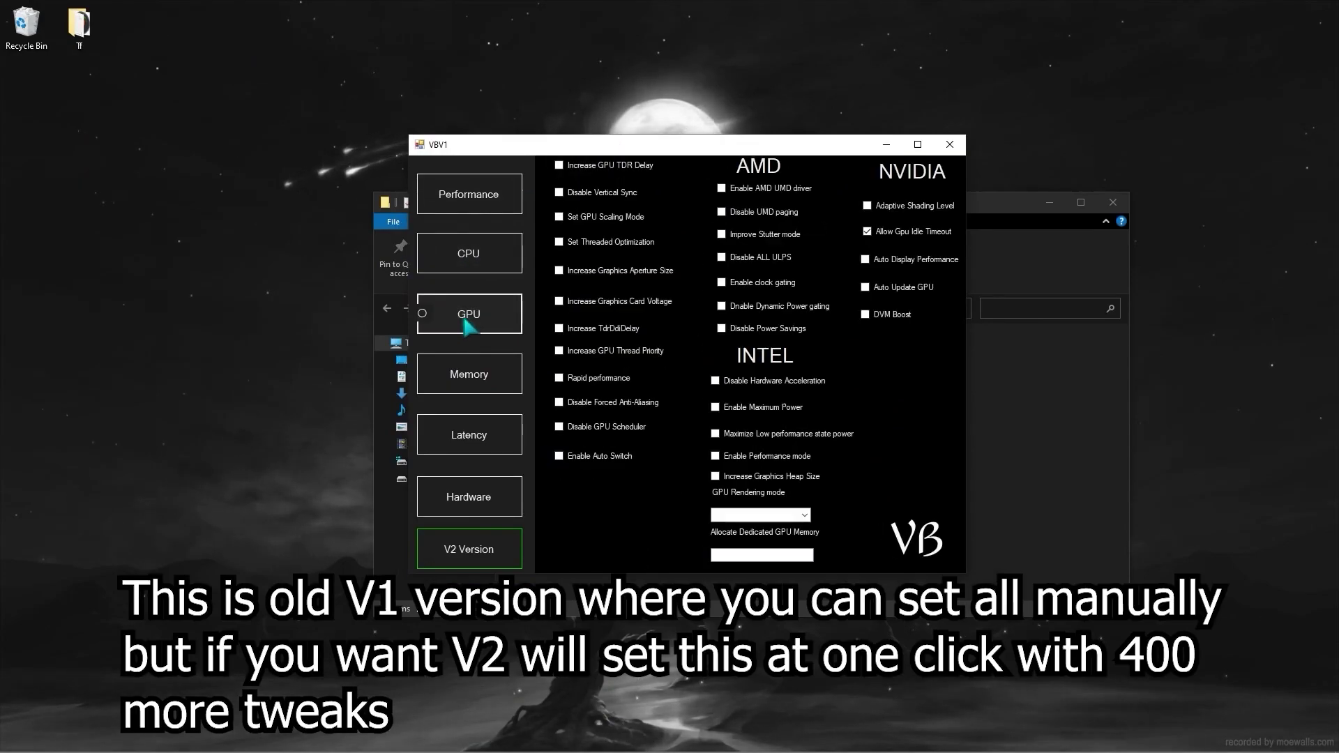
{"action": "left_click", "coordinate": [429, 384]}
{"action": "left_click", "coordinate": [461, 446]}
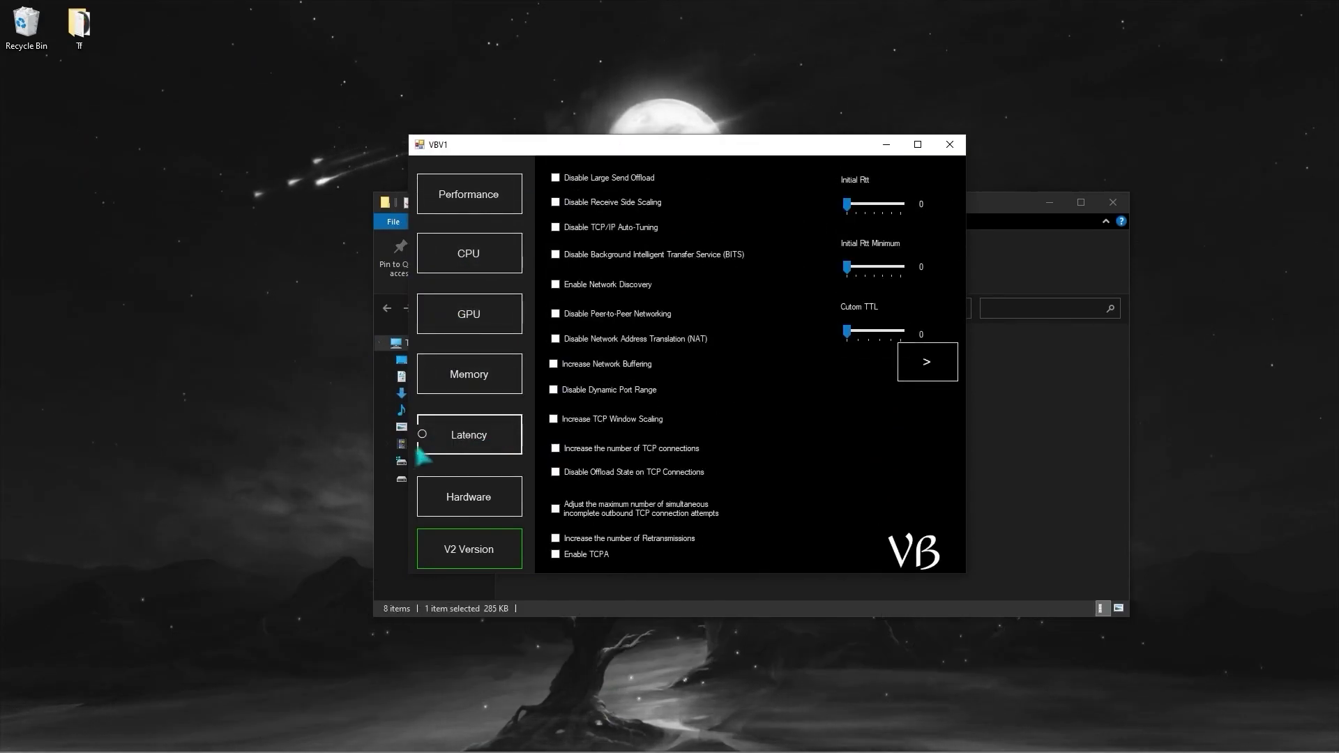
{"action": "left_click", "coordinate": [472, 504]}
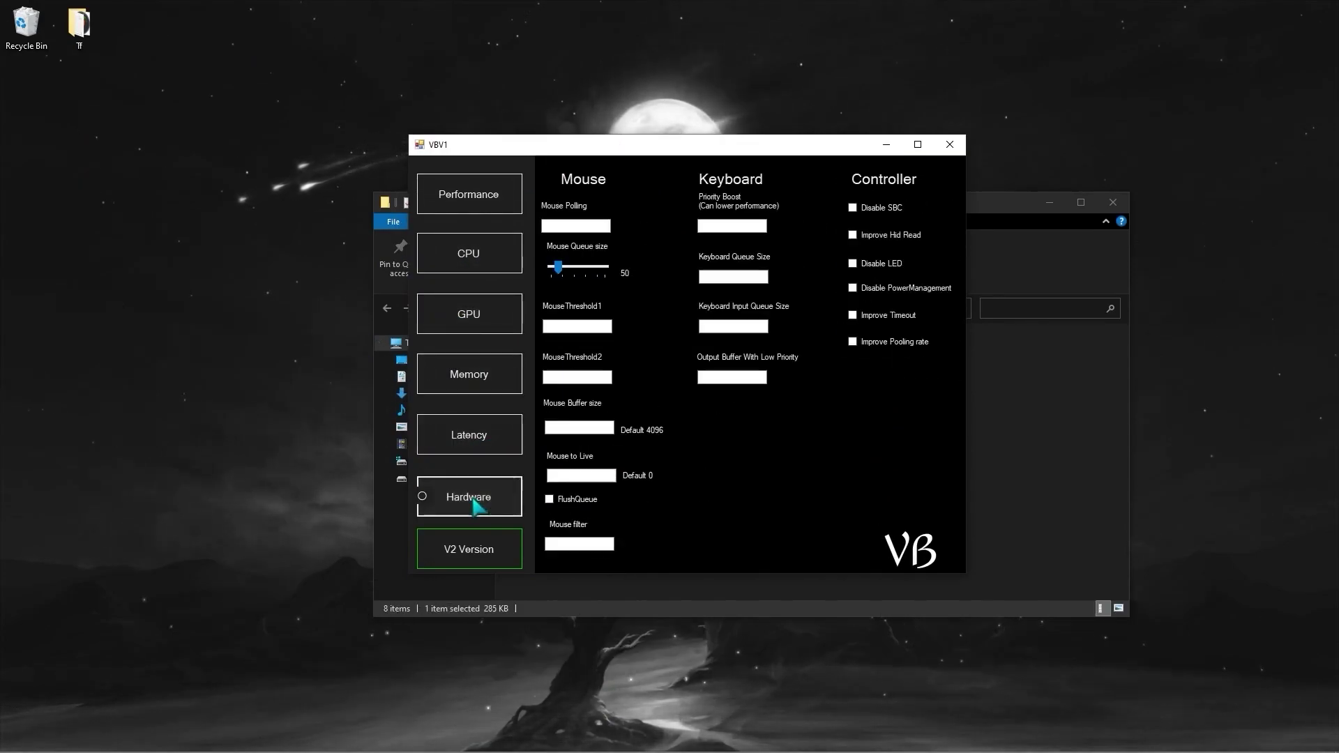
In the Performance tweaks, disable Gamebar, Game Mode and Fullscreen Optimization, and set maximum foreground FPS to 500 and background FPS to 35
{"action": "left_click", "coordinate": [466, 203]}
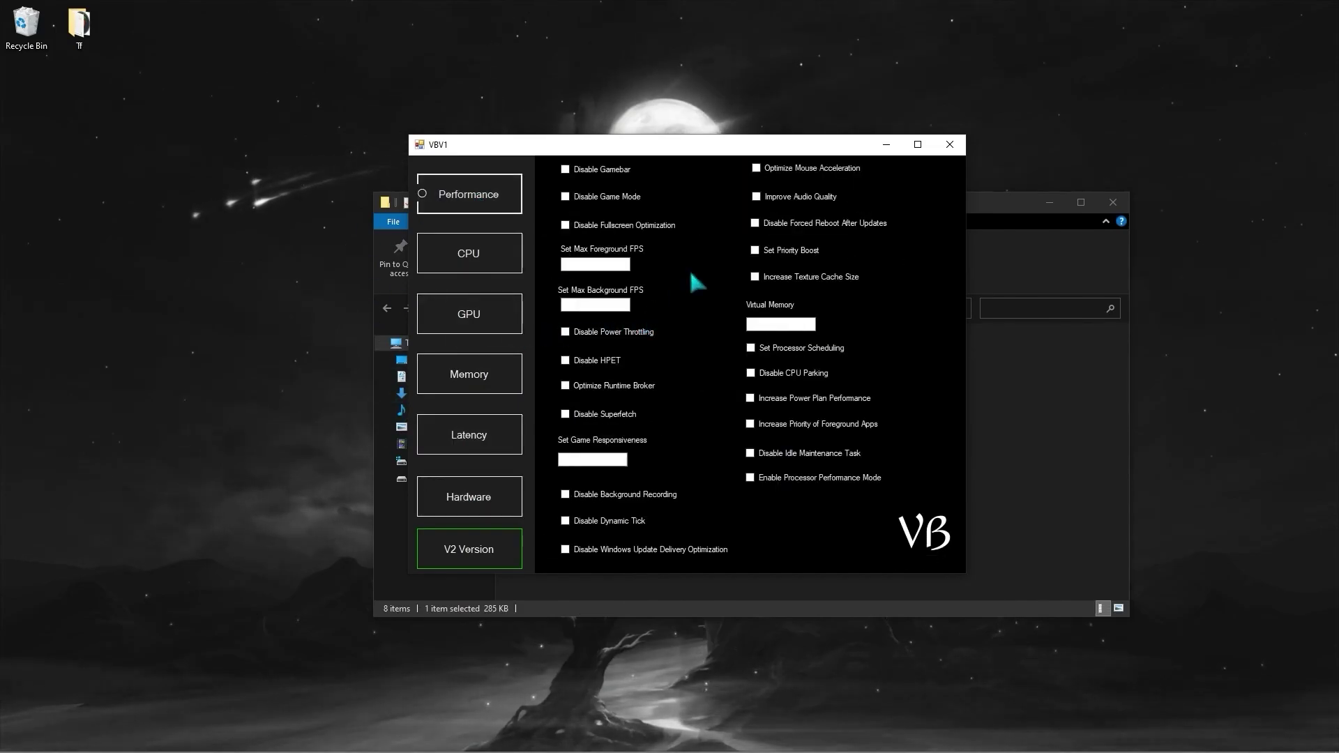
{"action": "left_click", "coordinate": [566, 170]}
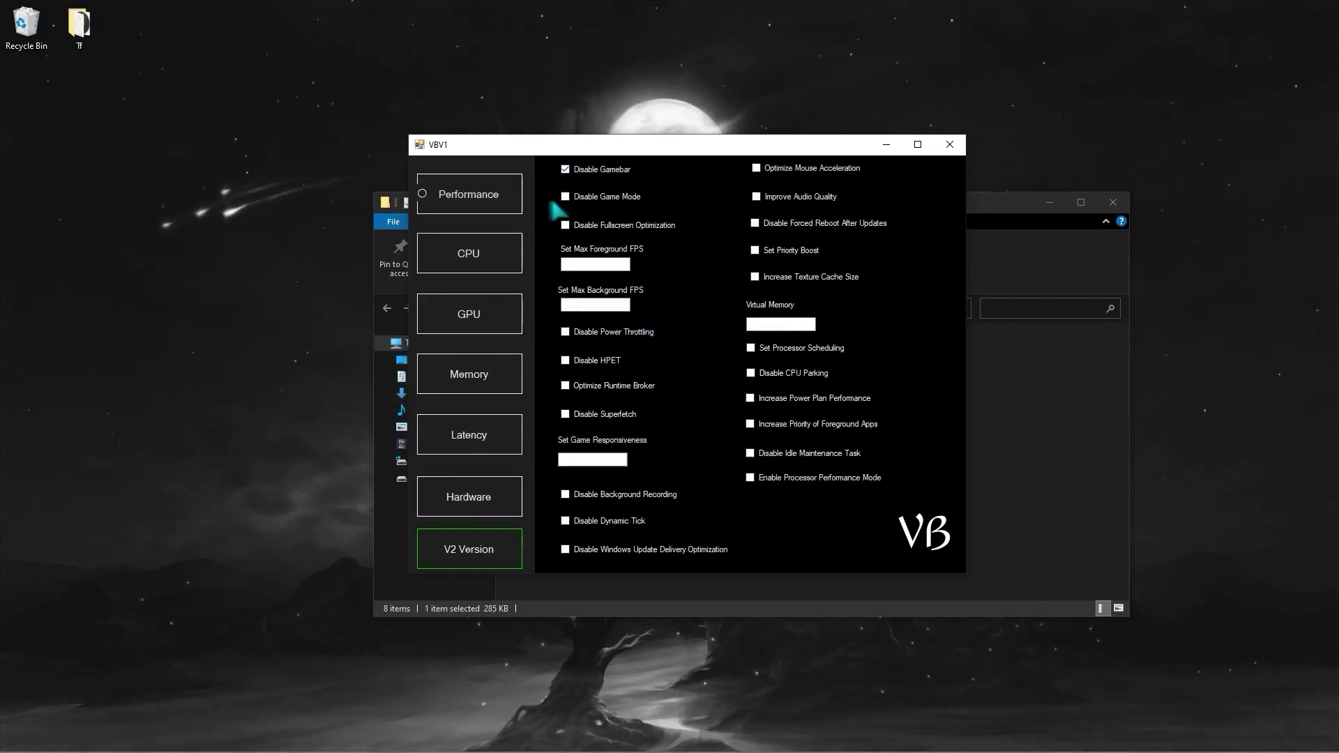
{"action": "left_click", "coordinate": [567, 227]}
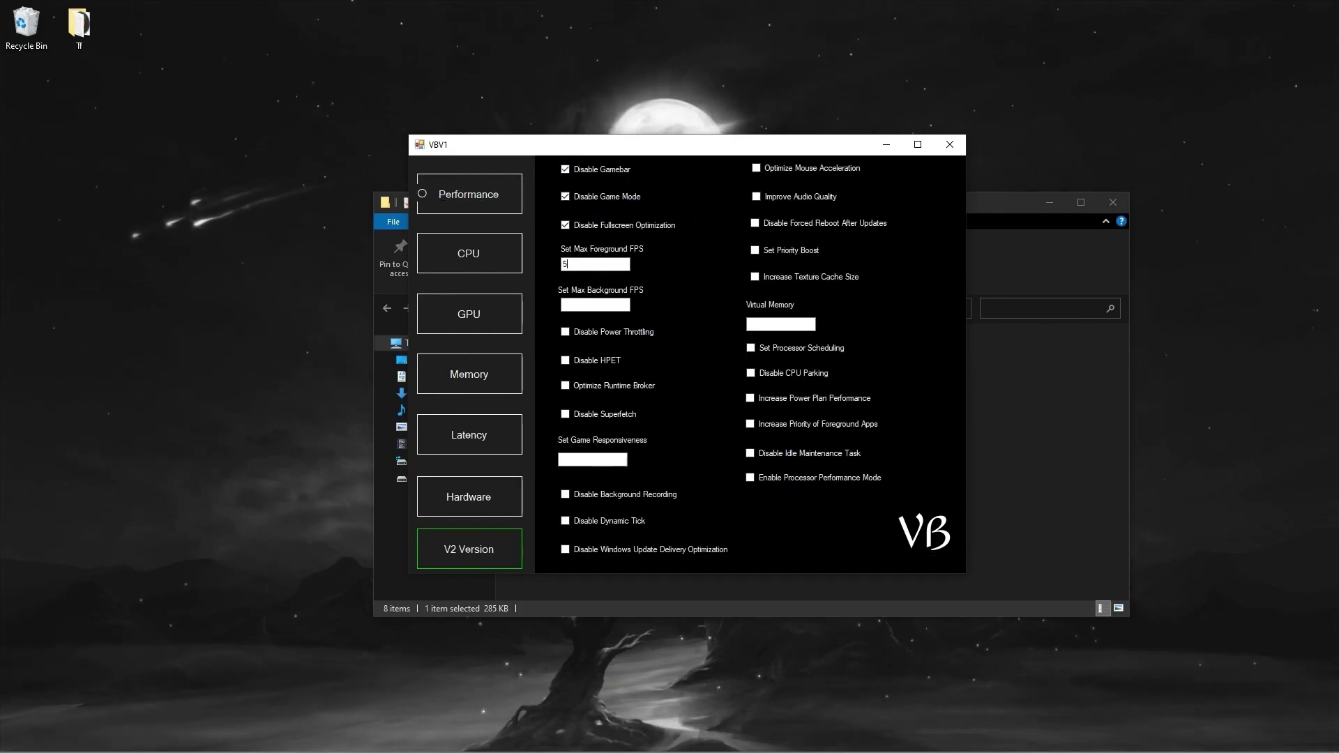
Disable Power Throttling, HPET, Superfetch, Background Recording, Dynamic Tick and Windows Update Delivery Optimization, optimize Runtime Broker, and set Game Responsiveness to 100
{"action": "left_click", "coordinate": [566, 332]}
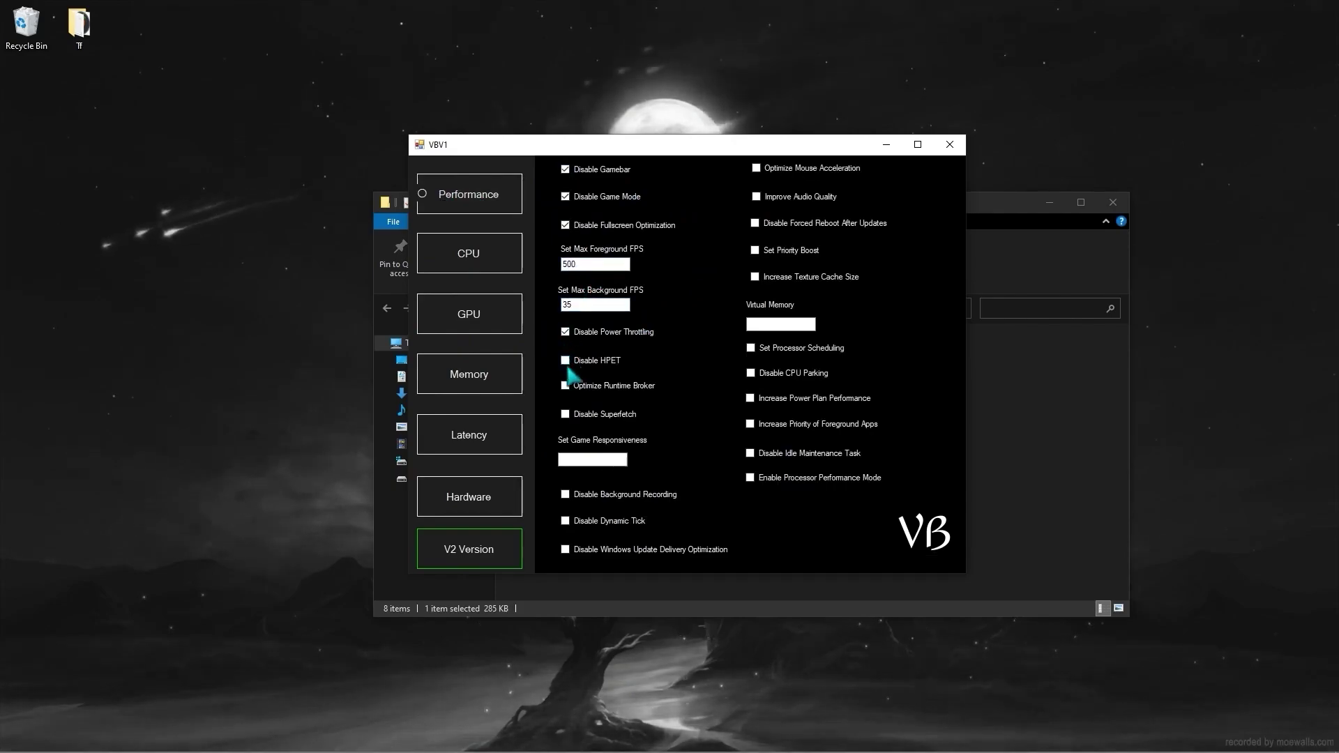
{"action": "left_click", "coordinate": [566, 360]}
{"action": "left_click", "coordinate": [566, 386]}
{"action": "left_click", "coordinate": [565, 414]}
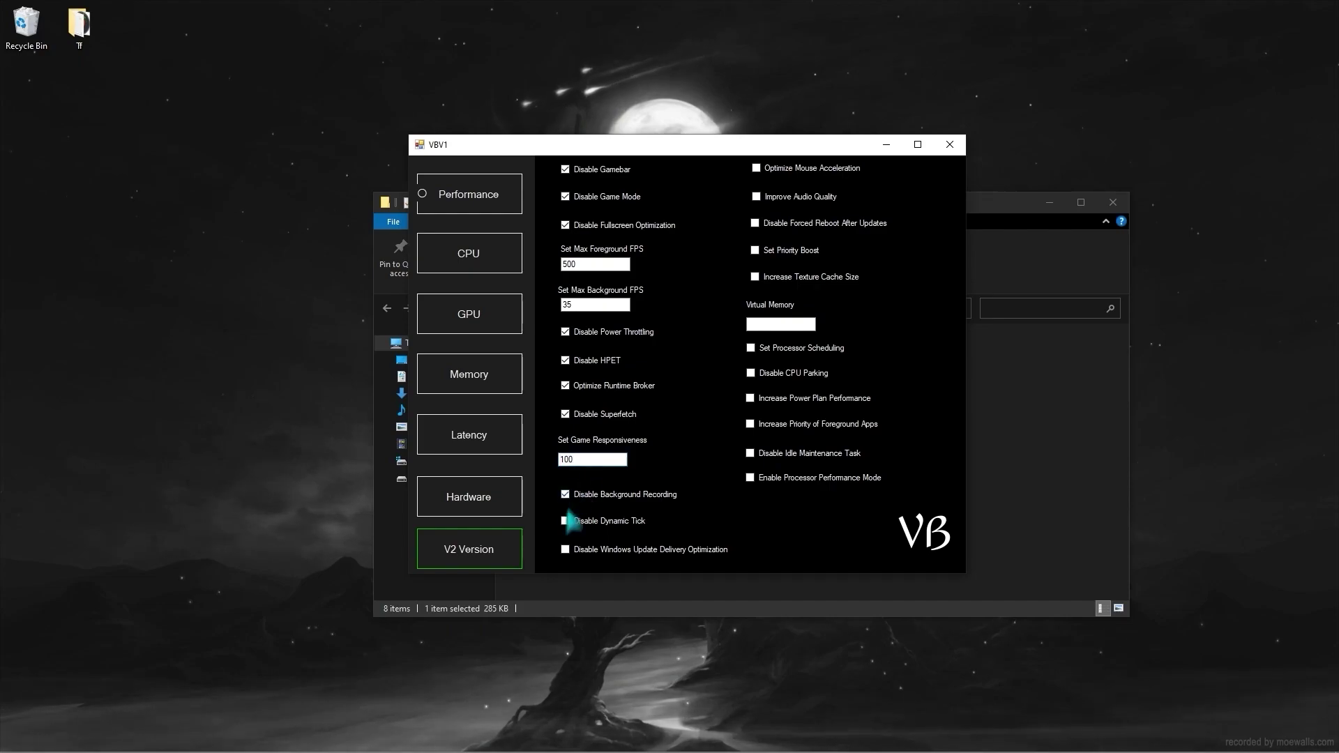
{"action": "left_click", "coordinate": [566, 550]}
Enable the performance tweaks from Optimize Mouse Acceleration through Enable Processor Performance Mode, and set Virtual Memory to 8000
{"action": "left_click", "coordinate": [755, 168]}
{"action": "left_click", "coordinate": [756, 197]}
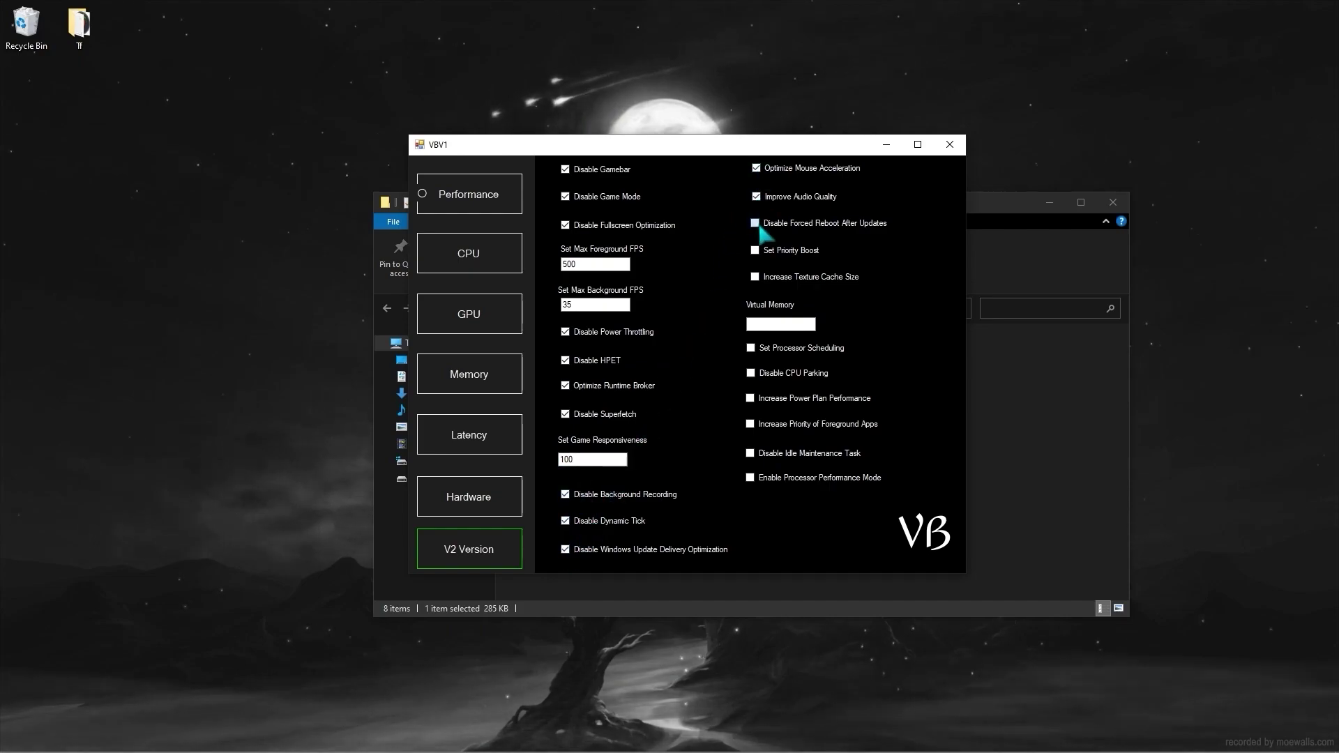
{"action": "left_click", "coordinate": [763, 326]}
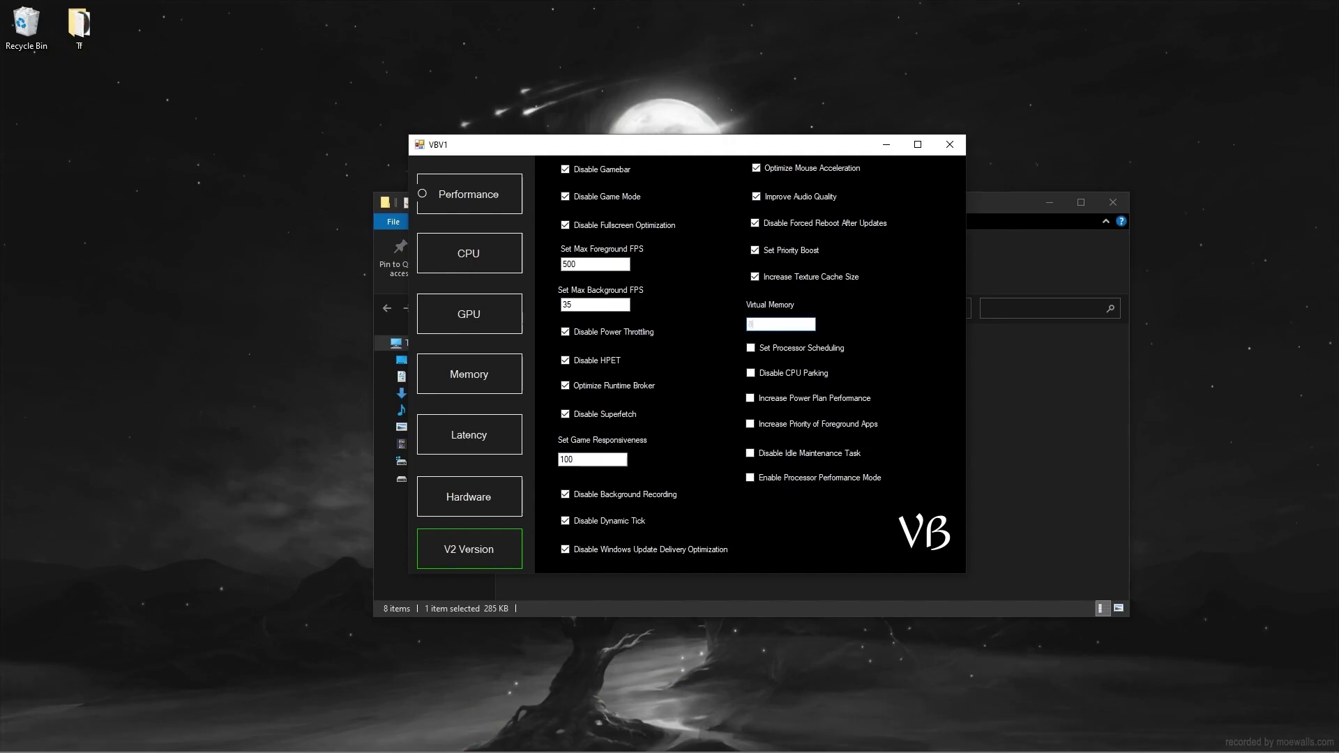
{"action": "type", "text": "8000"}
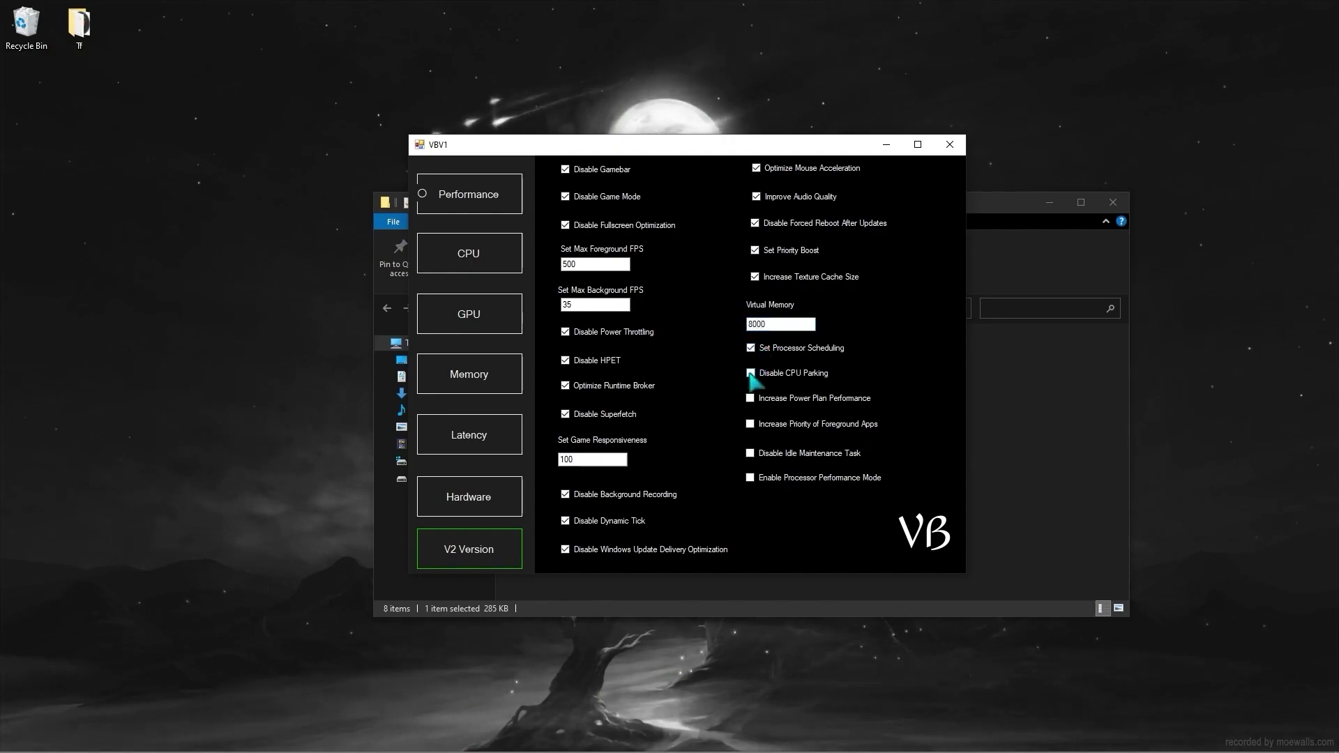
{"action": "left_click", "coordinate": [750, 453]}
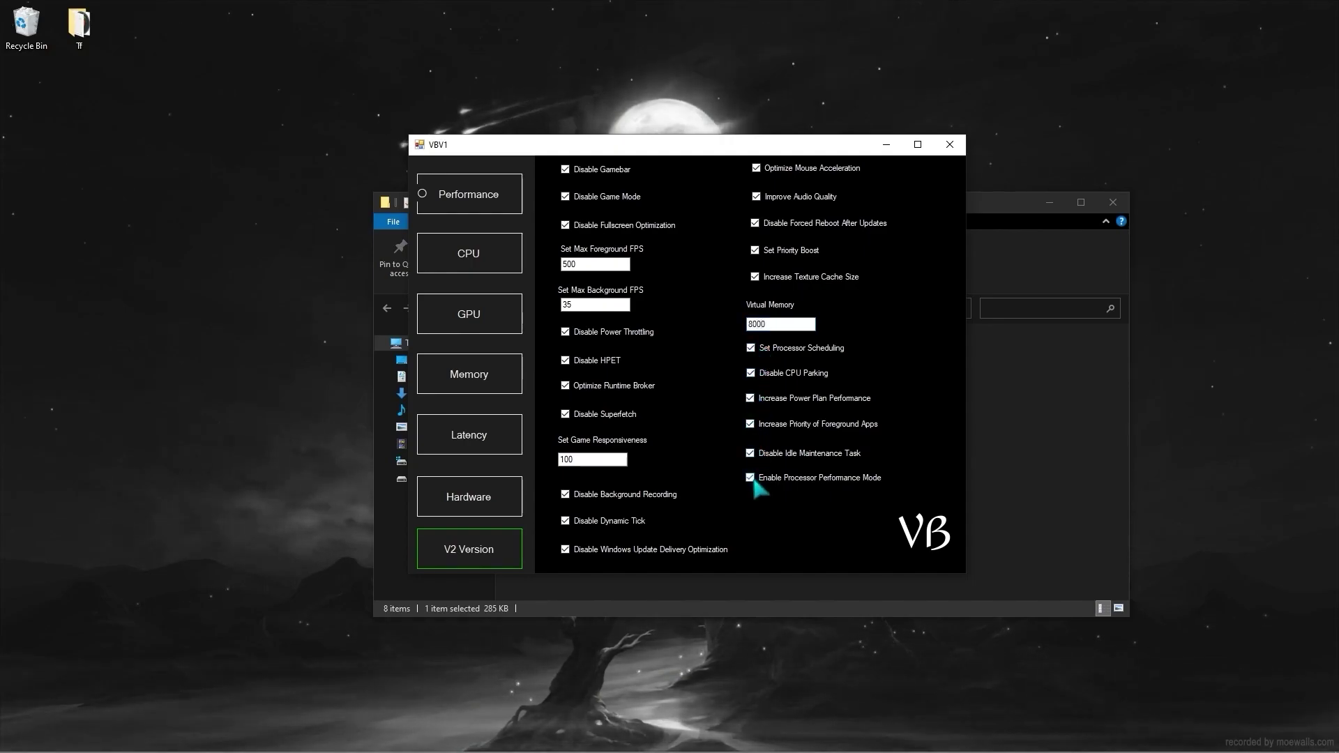
In the CPU tweaks, enable every option from Improve Cpu Priority through Increase Thread Scheduling Granularity, and set User Processor Time to its maximum
{"action": "left_click", "coordinate": [498, 265]}
{"action": "left_click", "coordinate": [550, 181]}
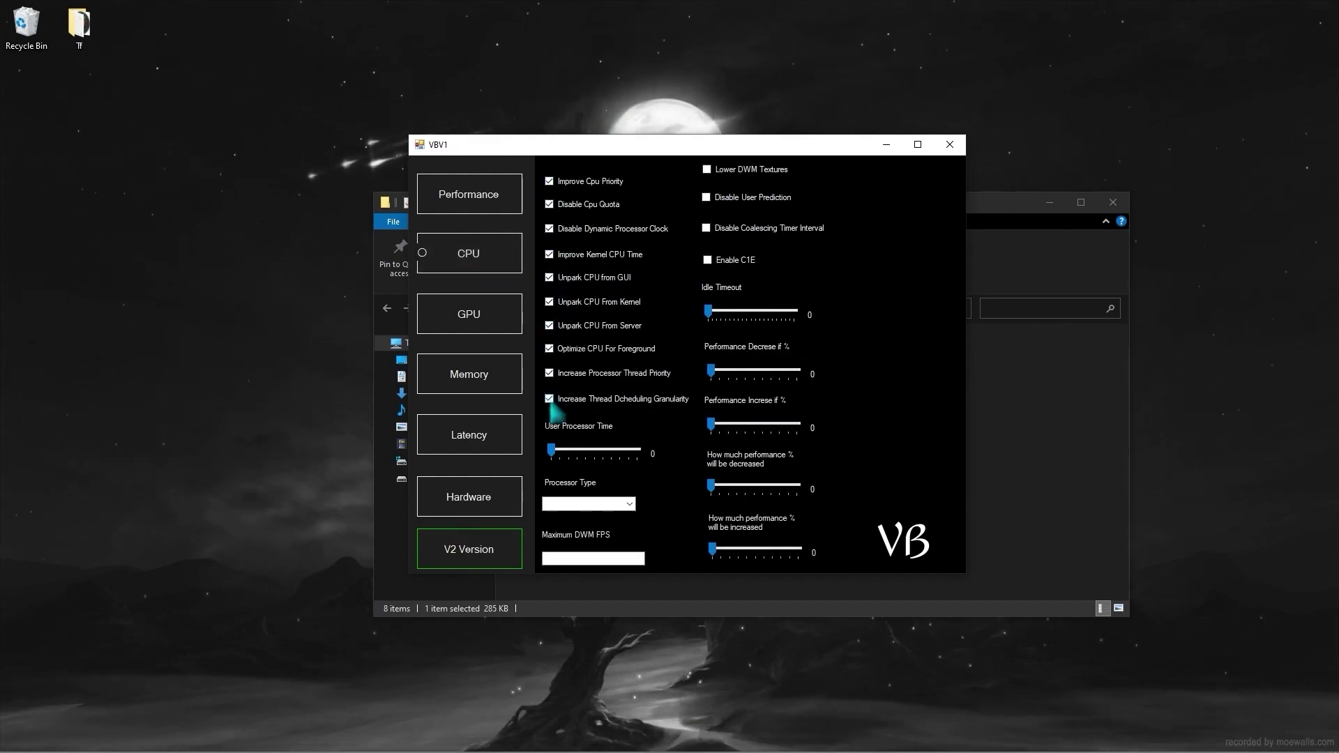
{"action": "left_click_drag", "start_coordinate": [551, 449], "coordinate": [672, 449]}
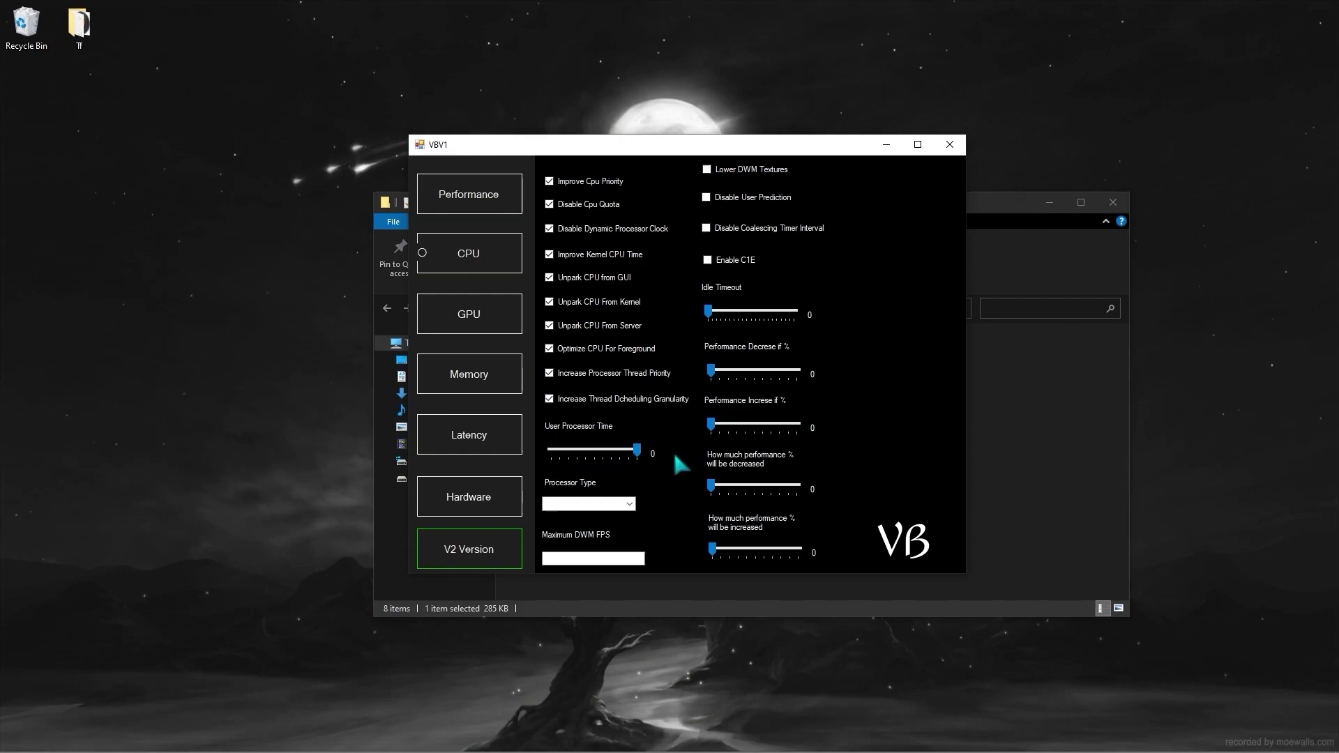
Try to set Processor Type to x86 for 32-bit processors, and set Maximum DWM FPS to 500
{"action": "left_click", "coordinate": [630, 505]}
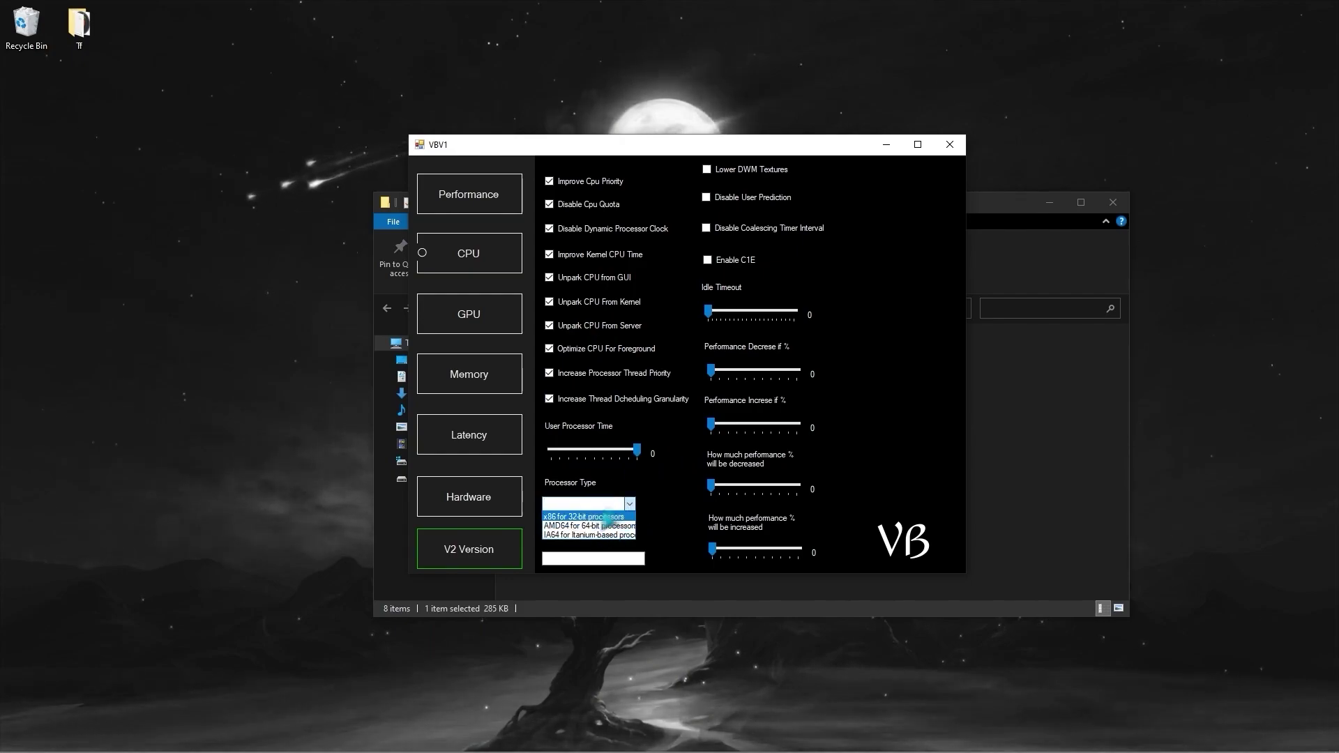
{"action": "left_click", "coordinate": [605, 517]}
{"action": "left_click", "coordinate": [596, 560]}
{"action": "type", "text": "5"}
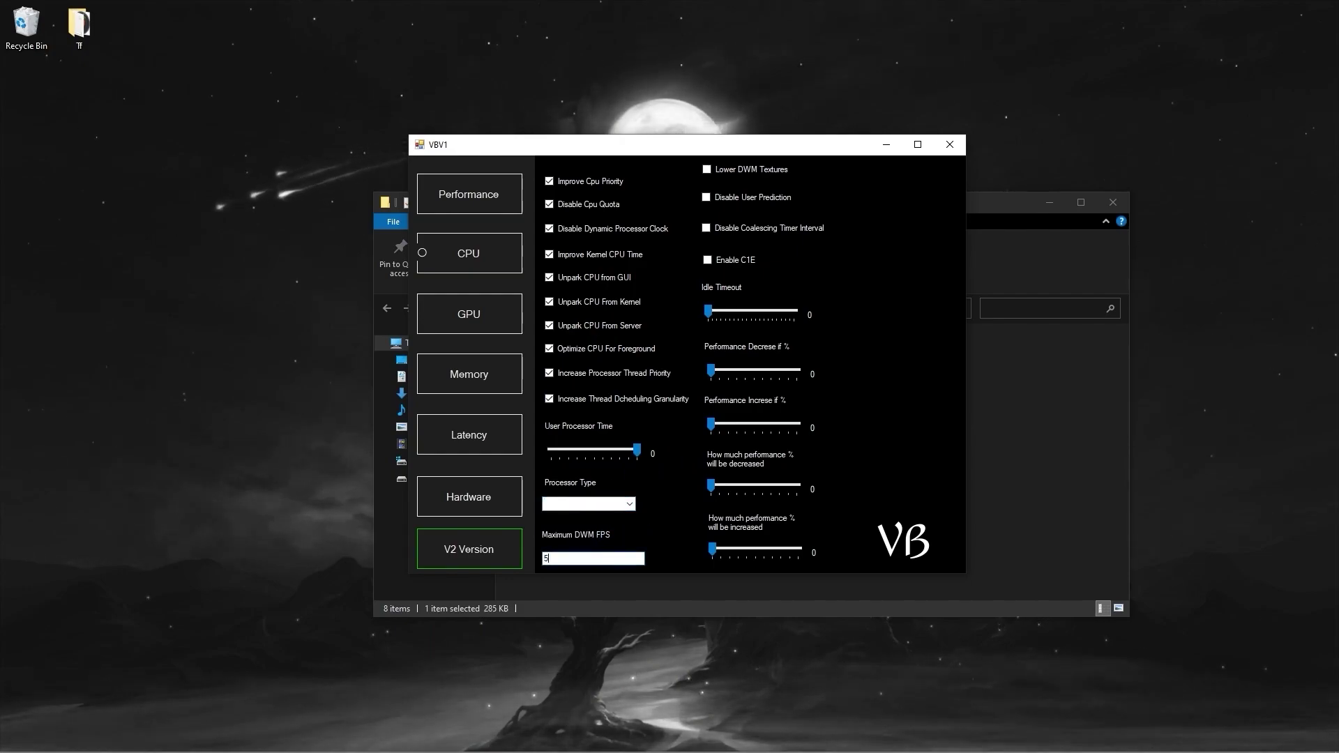
{"action": "type", "text": "00"}
Enable the Lower DWM Textures, Disable User Prediction and Disable Coalescing Timer Interval CPU tweaks
{"action": "left_click", "coordinate": [706, 169]}
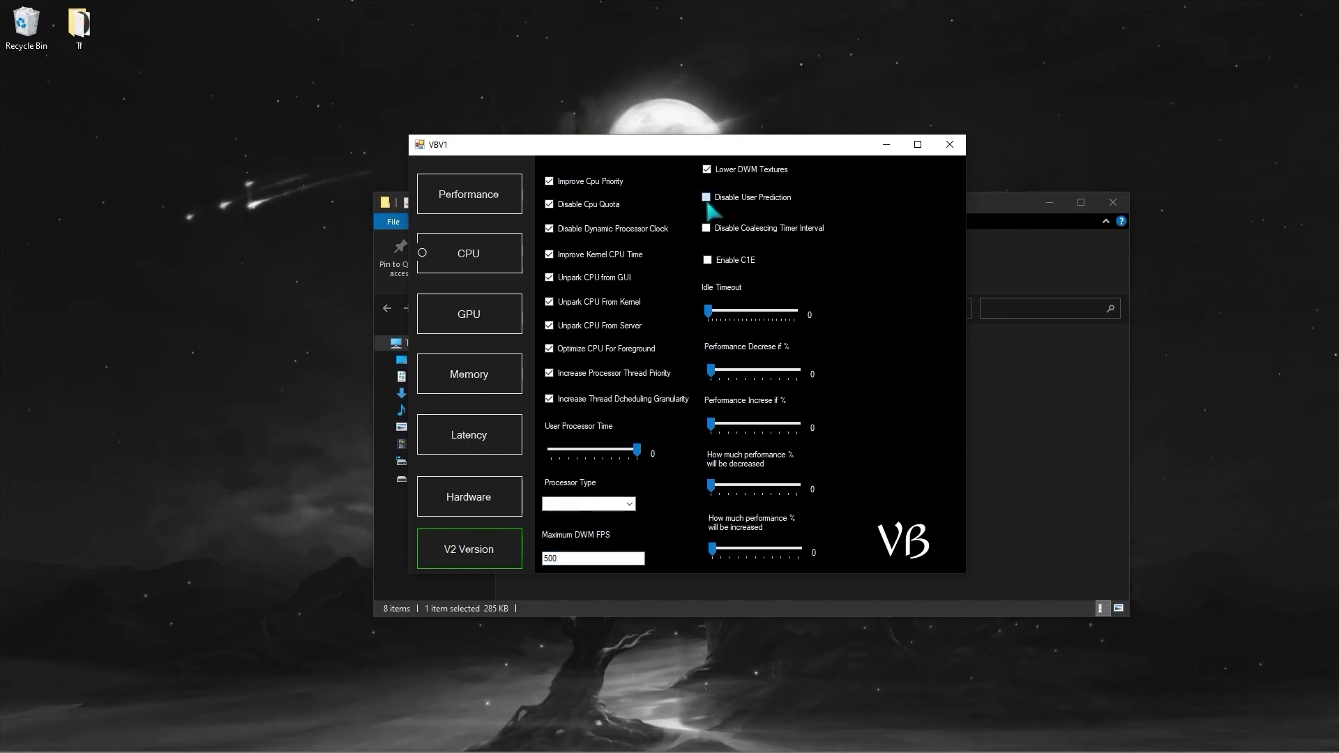
{"action": "left_click", "coordinate": [705, 197]}
{"action": "left_click", "coordinate": [706, 228]}
{"action": "left_click", "coordinate": [707, 260]}
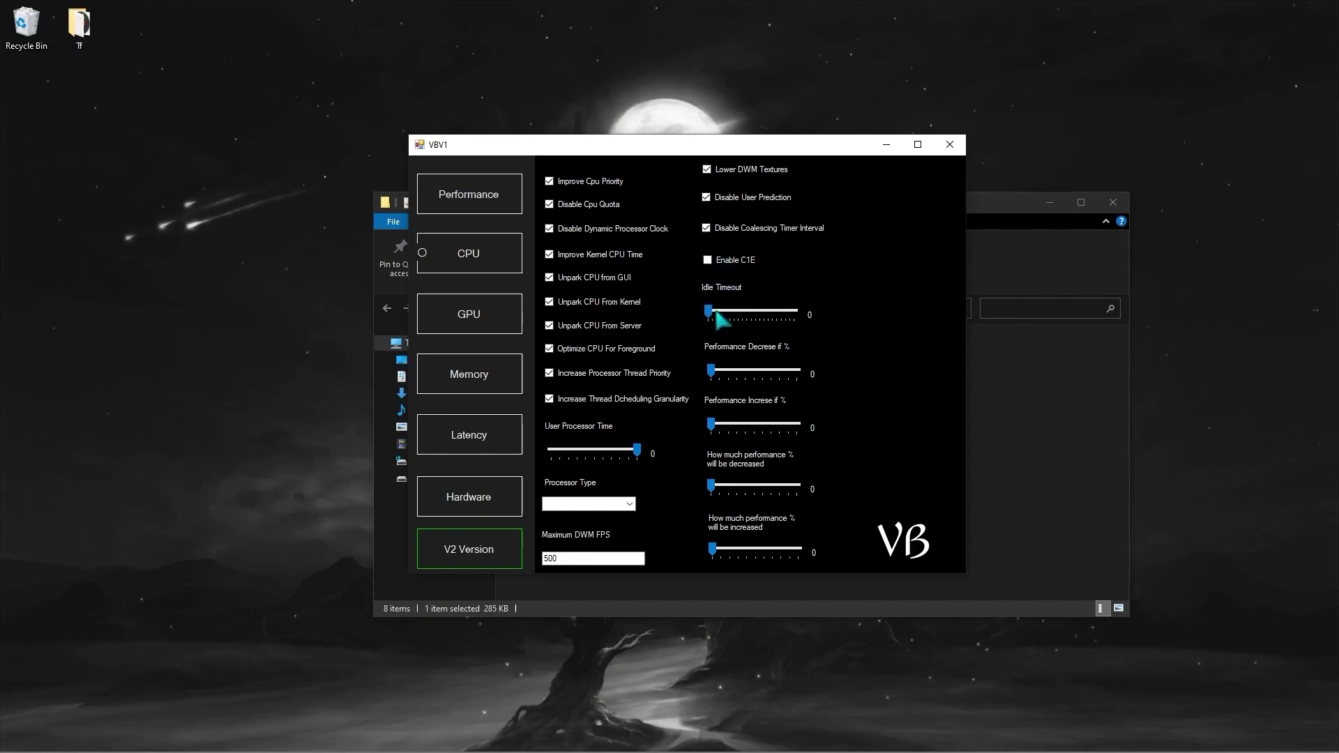
Set the CPU Idle Timeout and the performance decrease threshold to their maximum values
{"action": "left_click_drag", "start_coordinate": [709, 310], "coordinate": [794, 311]}
{"action": "left_click_drag", "start_coordinate": [711, 371], "coordinate": [796, 371]}
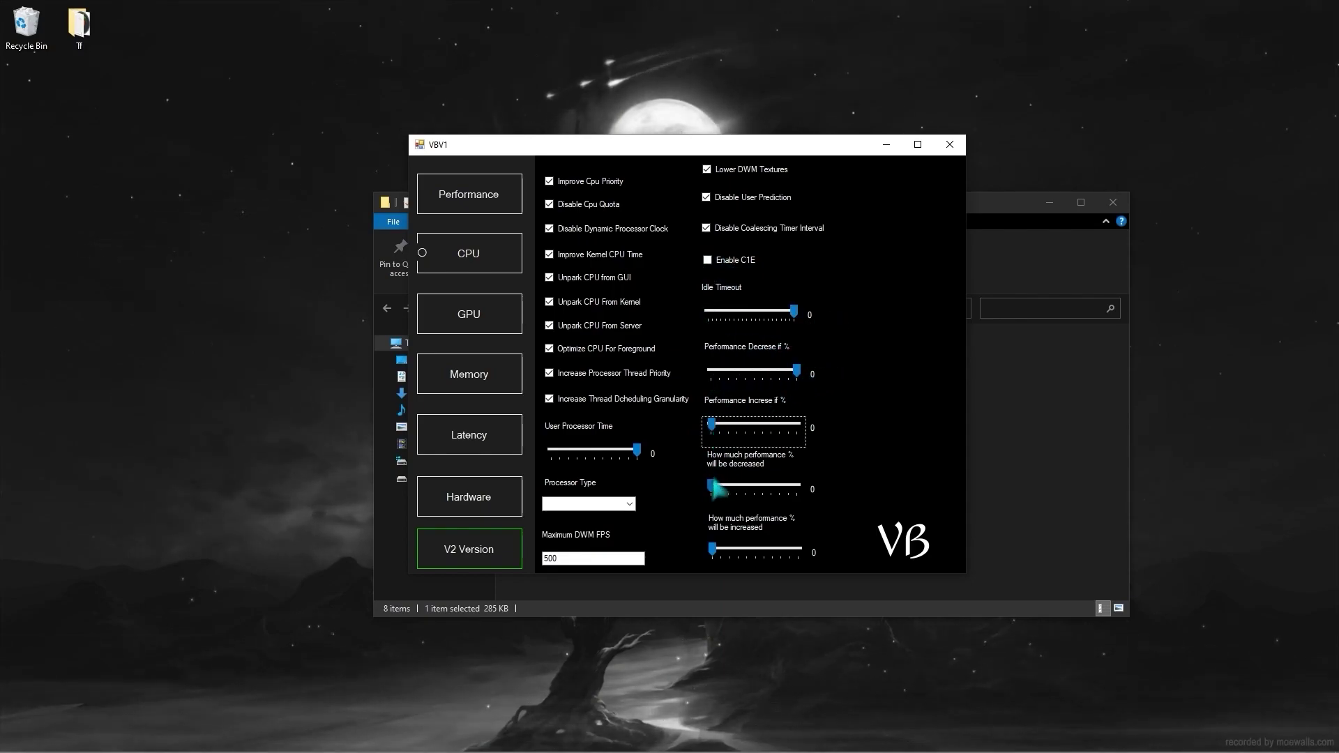
{"action": "left_click", "coordinate": [711, 486]}
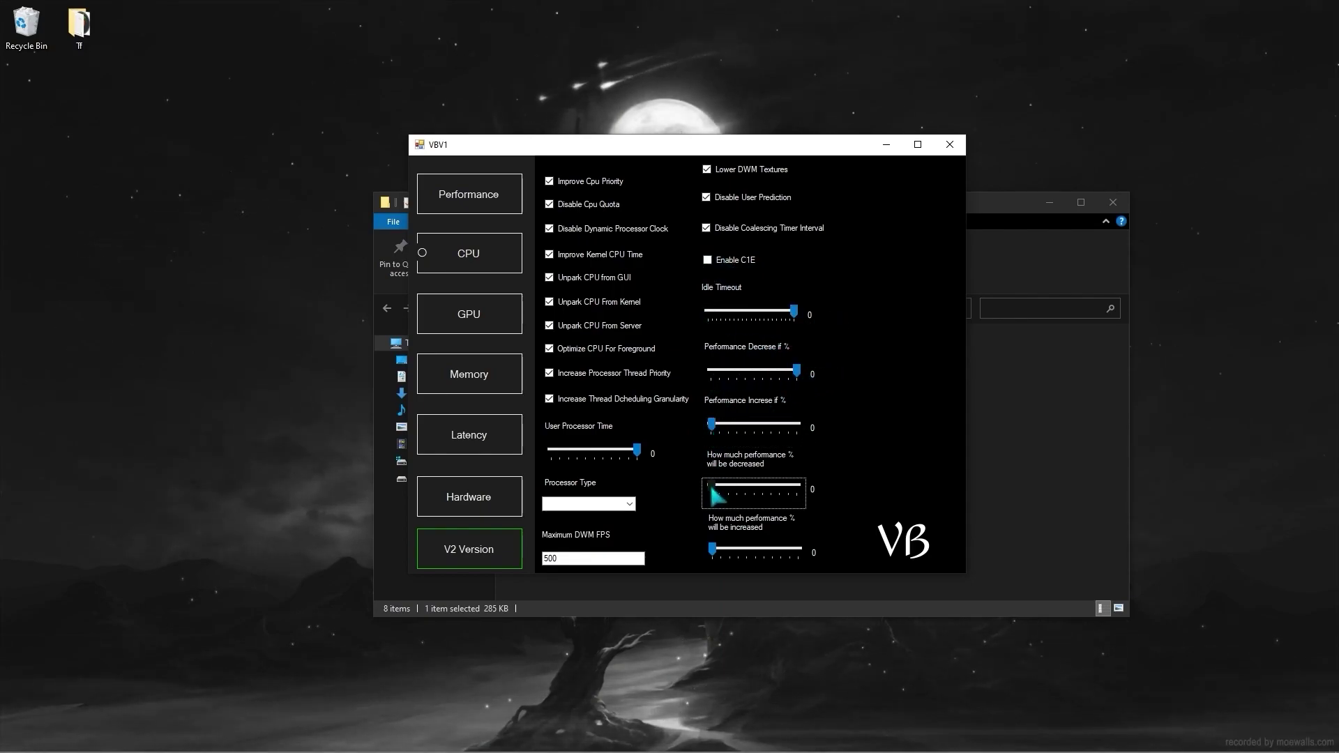
In the GPU tweaks, enable the general options from Increase GPU TDR Delay through Increase TdrDdiDelay
{"action": "left_click", "coordinate": [516, 327]}
{"action": "left_click", "coordinate": [559, 166]}
{"action": "left_click", "coordinate": [558, 192]}
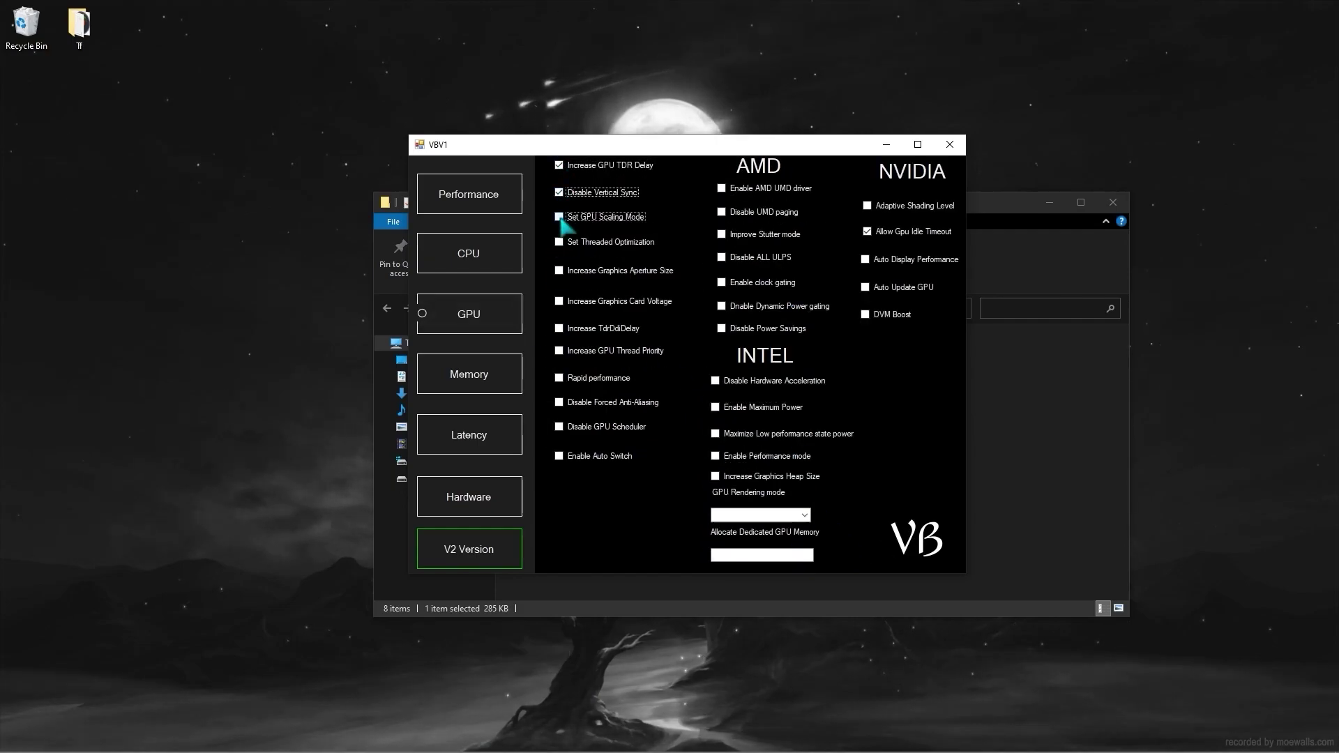
{"action": "left_click", "coordinate": [559, 216]}
{"action": "left_click", "coordinate": [558, 242]}
{"action": "left_click", "coordinate": [558, 271]}
{"action": "left_click", "coordinate": [558, 301]}
{"action": "left_click", "coordinate": [558, 329]}
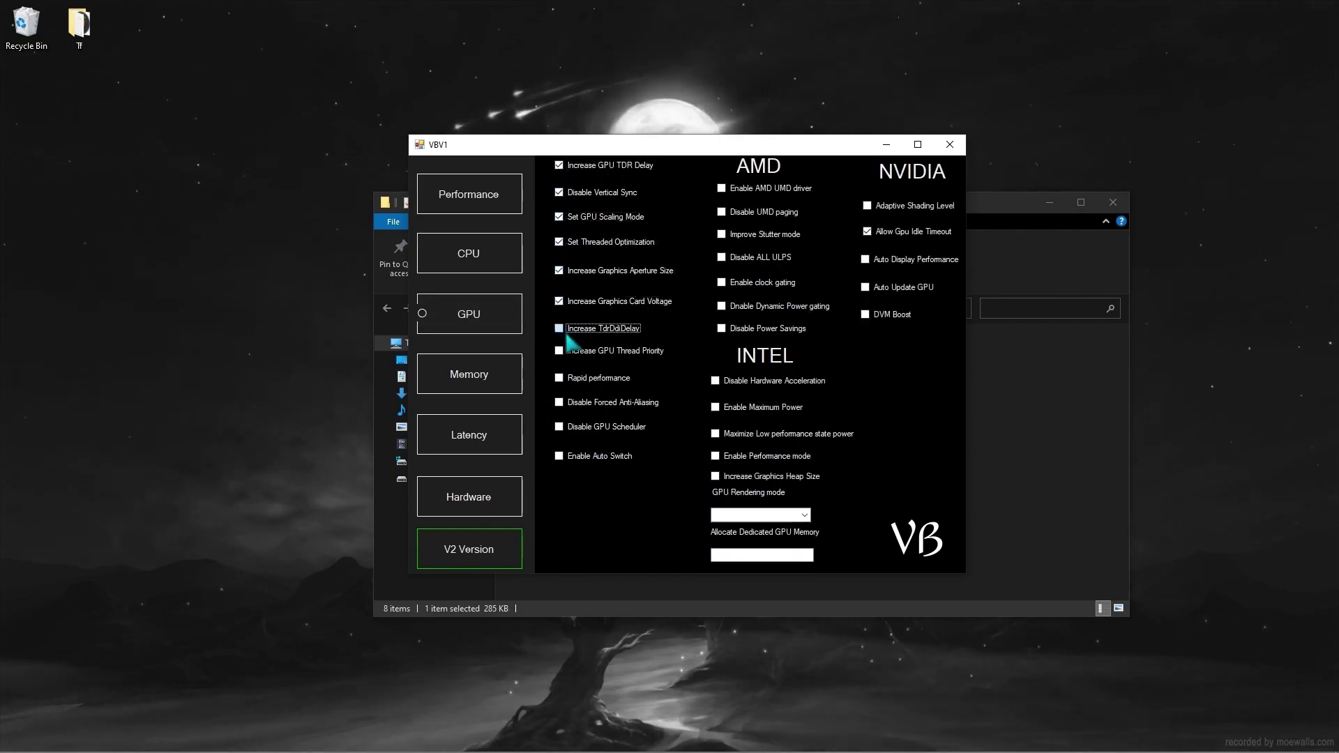
Enable the remaining general GPU options from Increase GPU Thread Priority through Enable Auto Switch
{"action": "left_click", "coordinate": [558, 351]}
{"action": "left_click", "coordinate": [558, 378]}
{"action": "left_click", "coordinate": [558, 402]}
{"action": "left_click", "coordinate": [558, 426]}
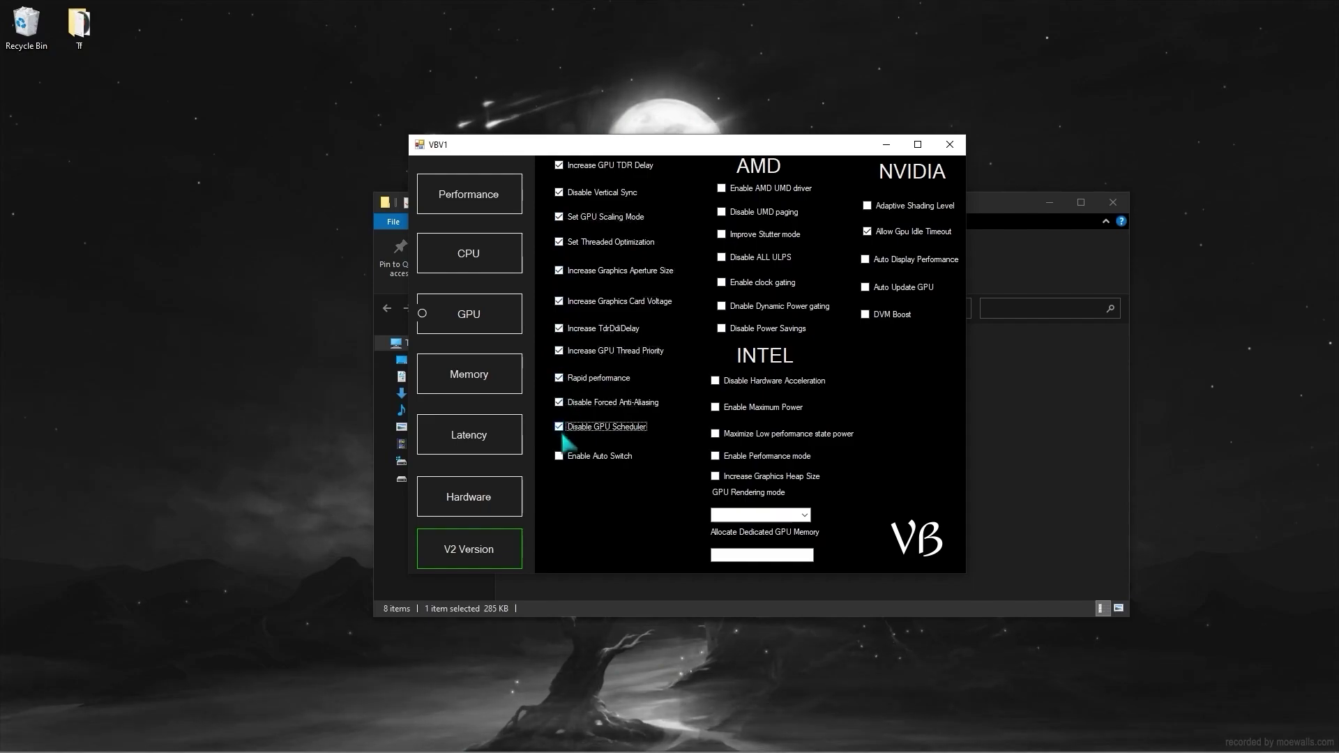
{"action": "left_click", "coordinate": [559, 456]}
Enable all the AMD tweaks, from Enable AMD UMD driver through Disable Power Savings
{"action": "left_click", "coordinate": [721, 188]}
{"action": "left_click", "coordinate": [721, 212]}
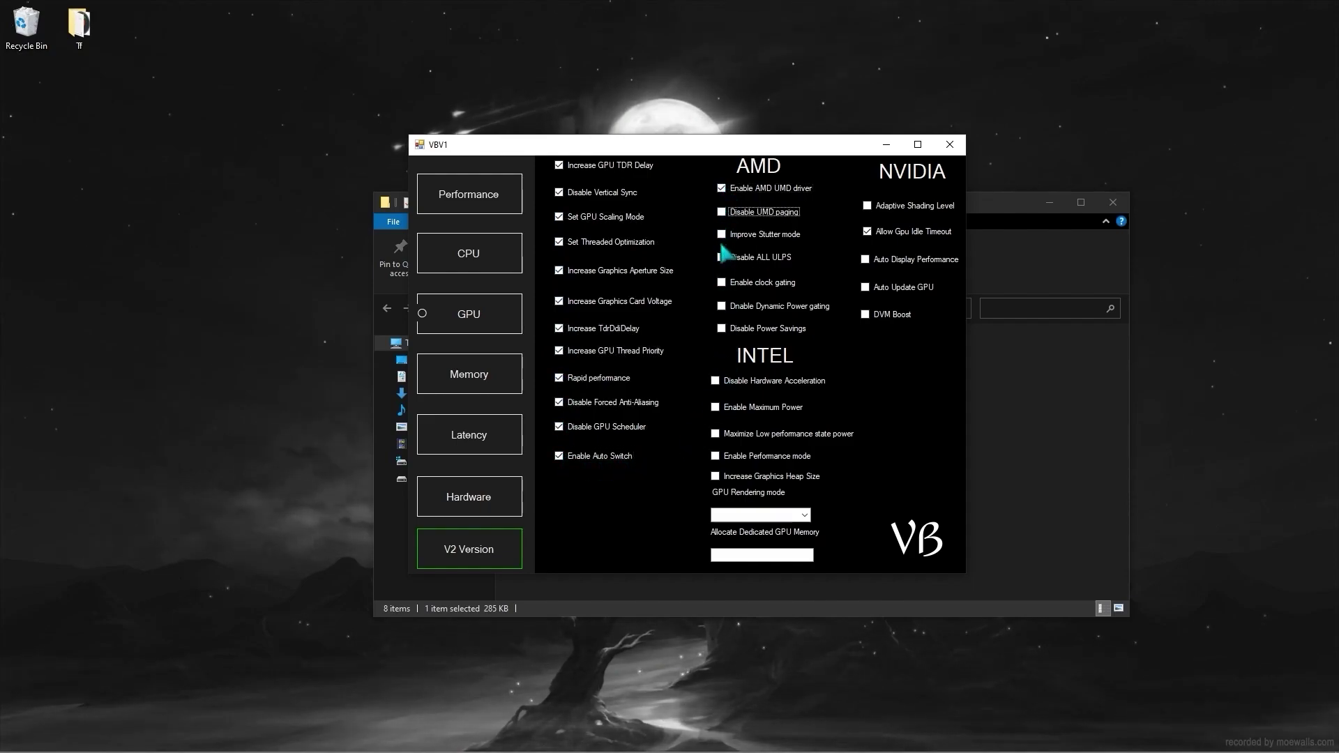
{"action": "left_click", "coordinate": [721, 235]}
{"action": "left_click", "coordinate": [722, 212]}
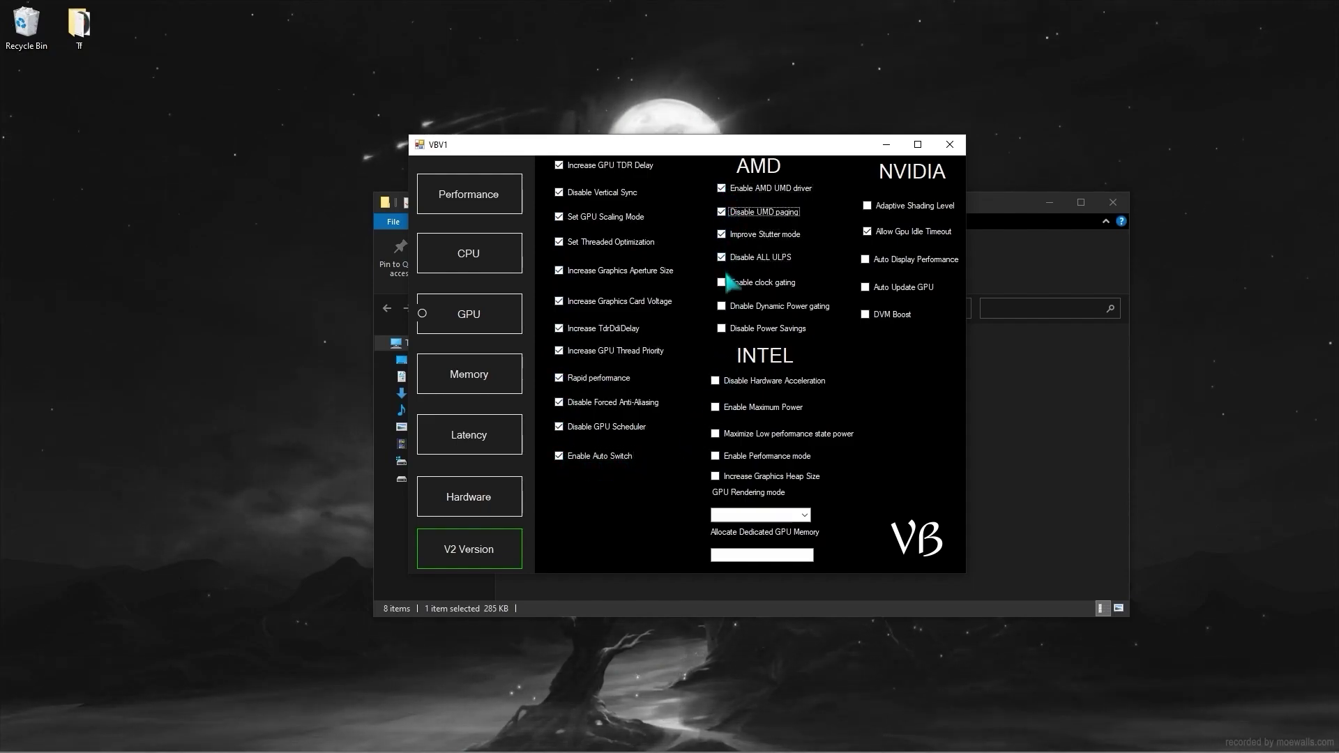
{"action": "left_click", "coordinate": [721, 282]}
{"action": "left_click", "coordinate": [721, 306]}
{"action": "left_click", "coordinate": [721, 328]}
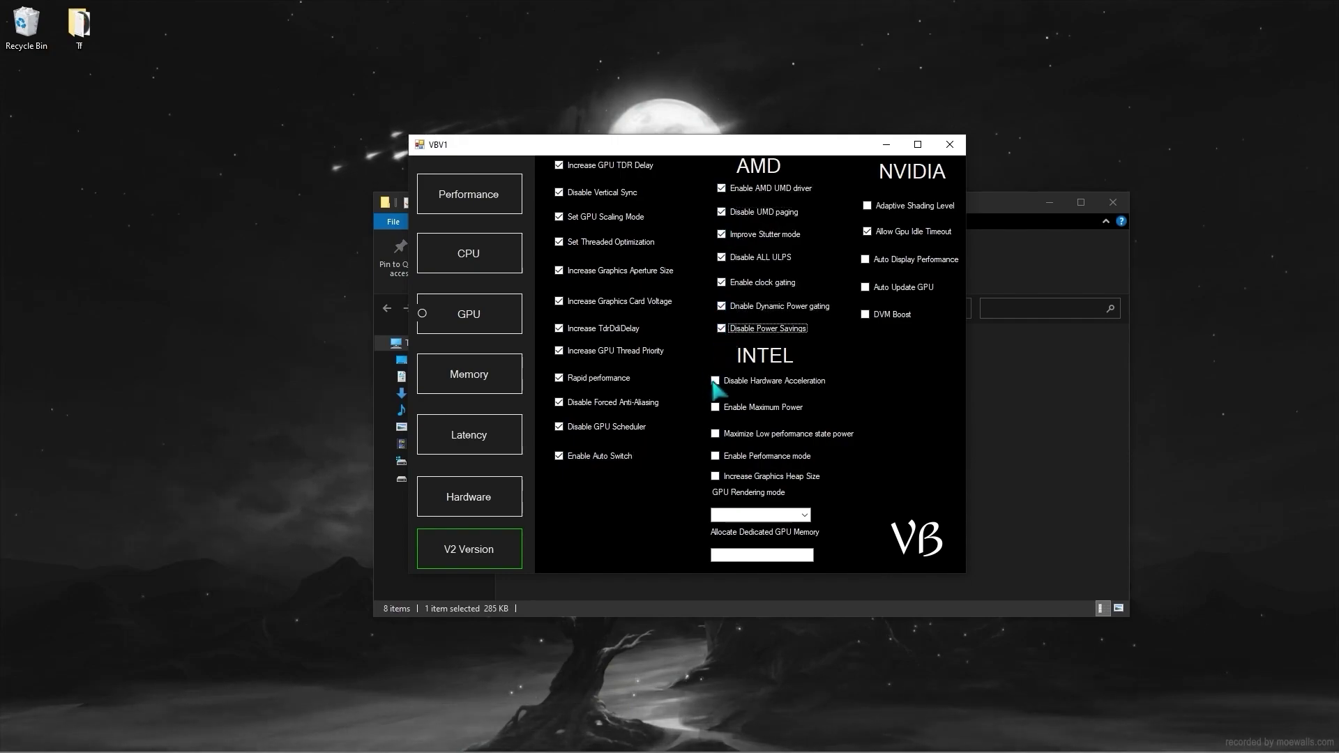
Enable all five Intel tweaks, set GPU Rendering mode to Maximum Performance, and allocate 1000 of dedicated GPU memory
{"action": "left_click", "coordinate": [715, 382]}
{"action": "left_click", "coordinate": [715, 407]}
{"action": "left_click", "coordinate": [714, 433]}
{"action": "left_click", "coordinate": [715, 456]}
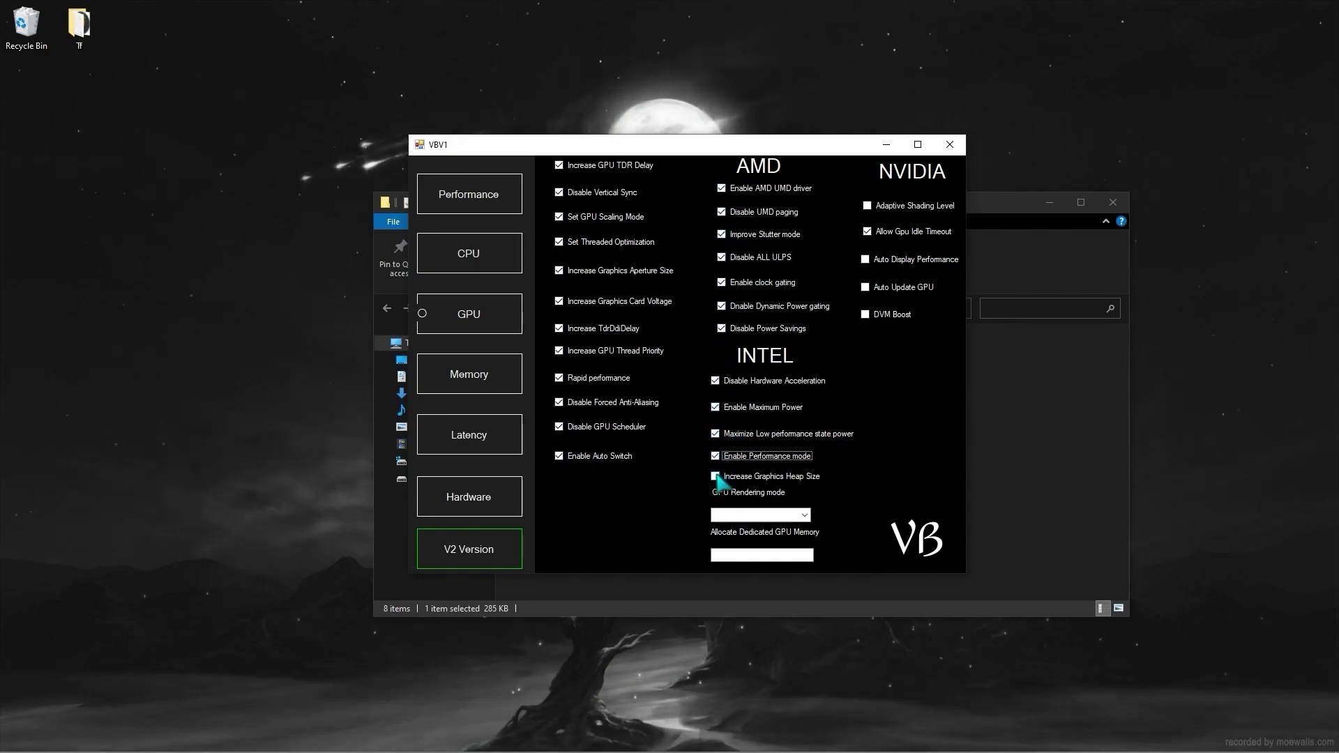
{"action": "left_click", "coordinate": [714, 476]}
{"action": "left_click", "coordinate": [803, 515]}
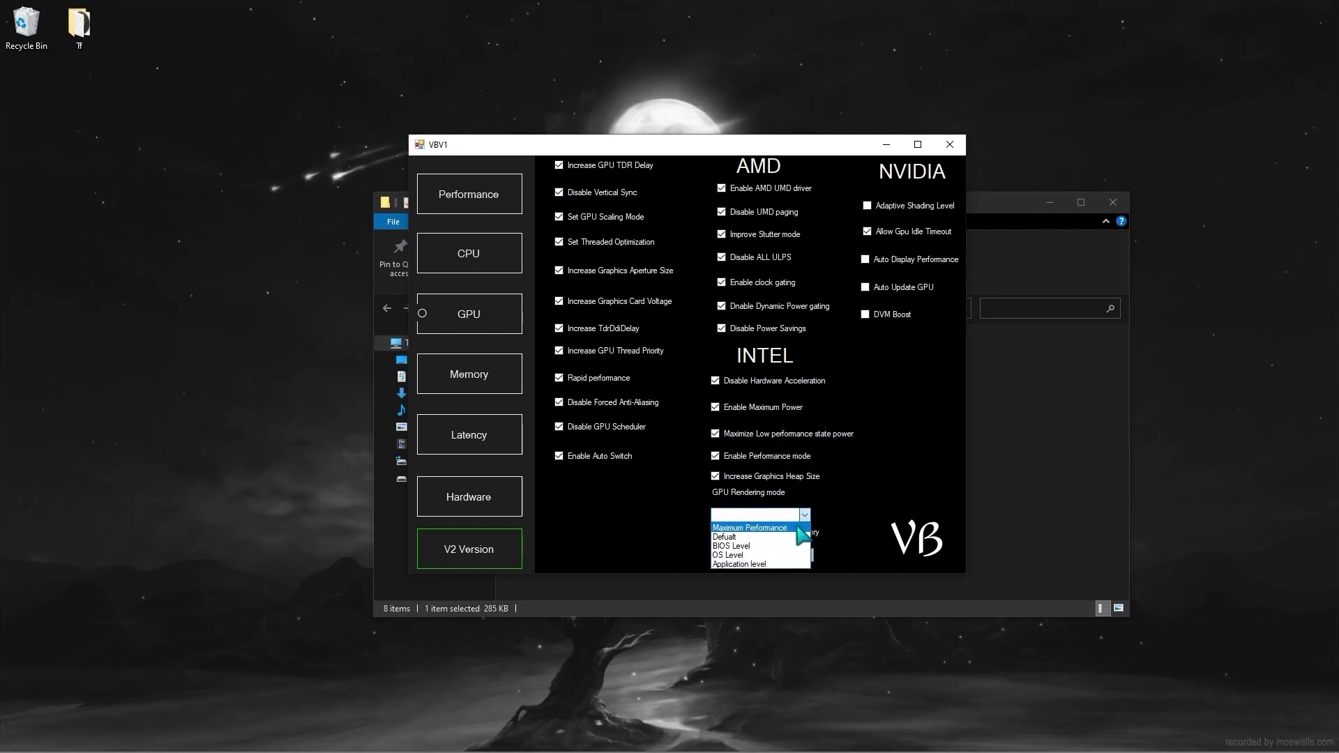
{"action": "left_click", "coordinate": [753, 528]}
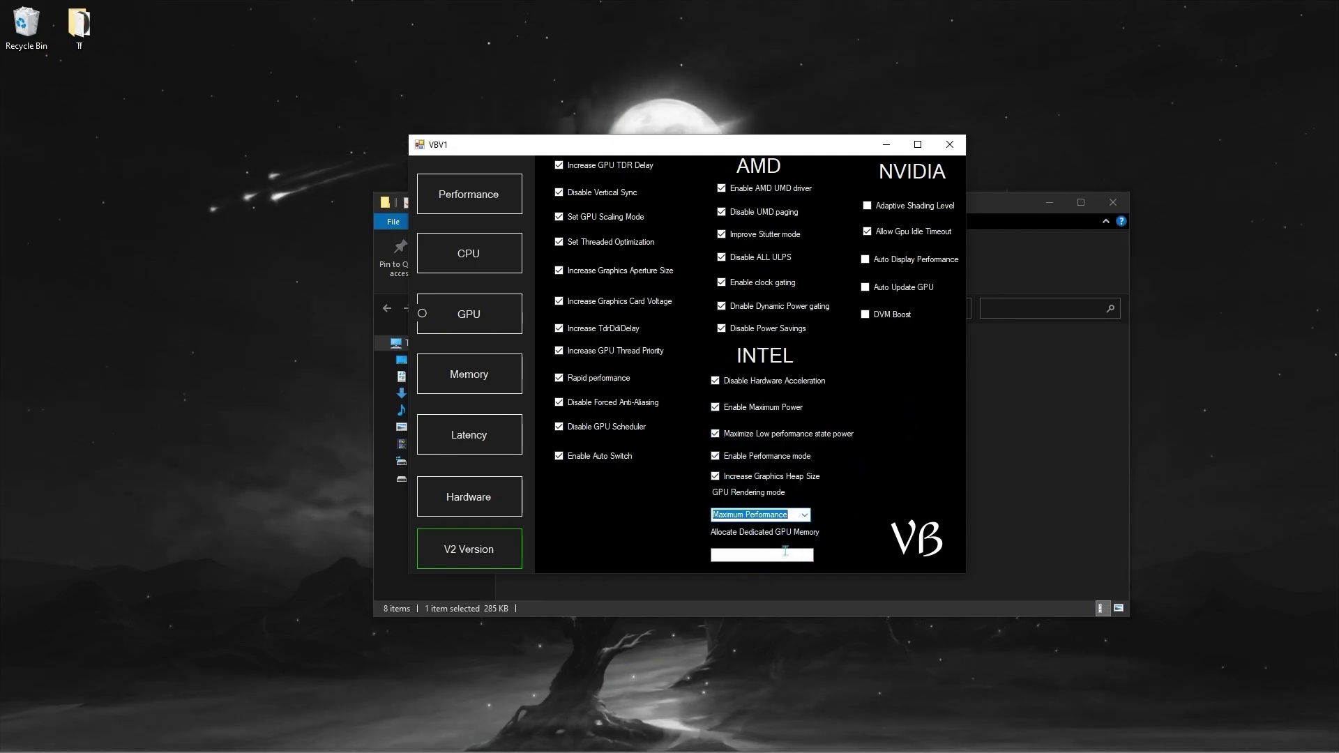
{"action": "left_click", "coordinate": [784, 553]}
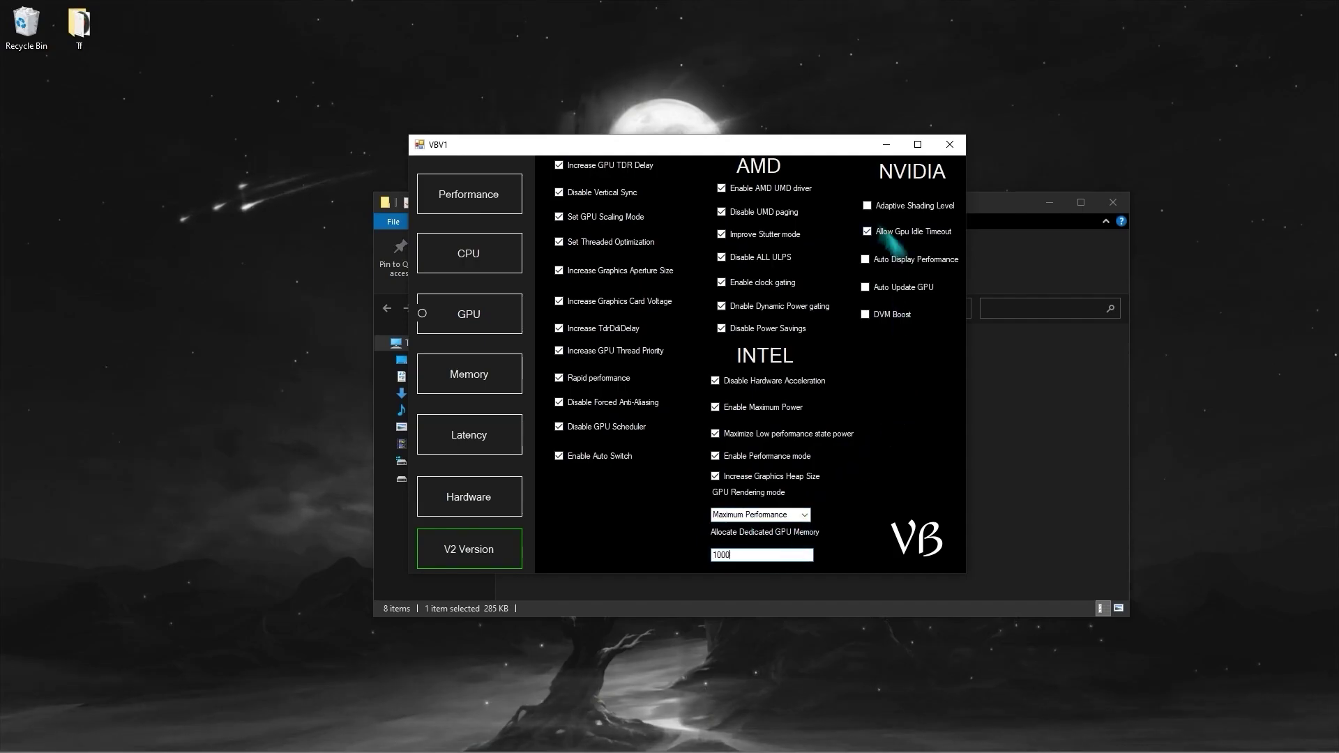
For NVIDIA, enable Adaptive Shading Level, Auto Display Performance, Auto Update GPU and DVM Boost, and turn off Allow Gpu Idle Timeout
{"action": "left_click", "coordinate": [867, 205]}
{"action": "left_click", "coordinate": [867, 231]}
{"action": "left_click", "coordinate": [864, 259]}
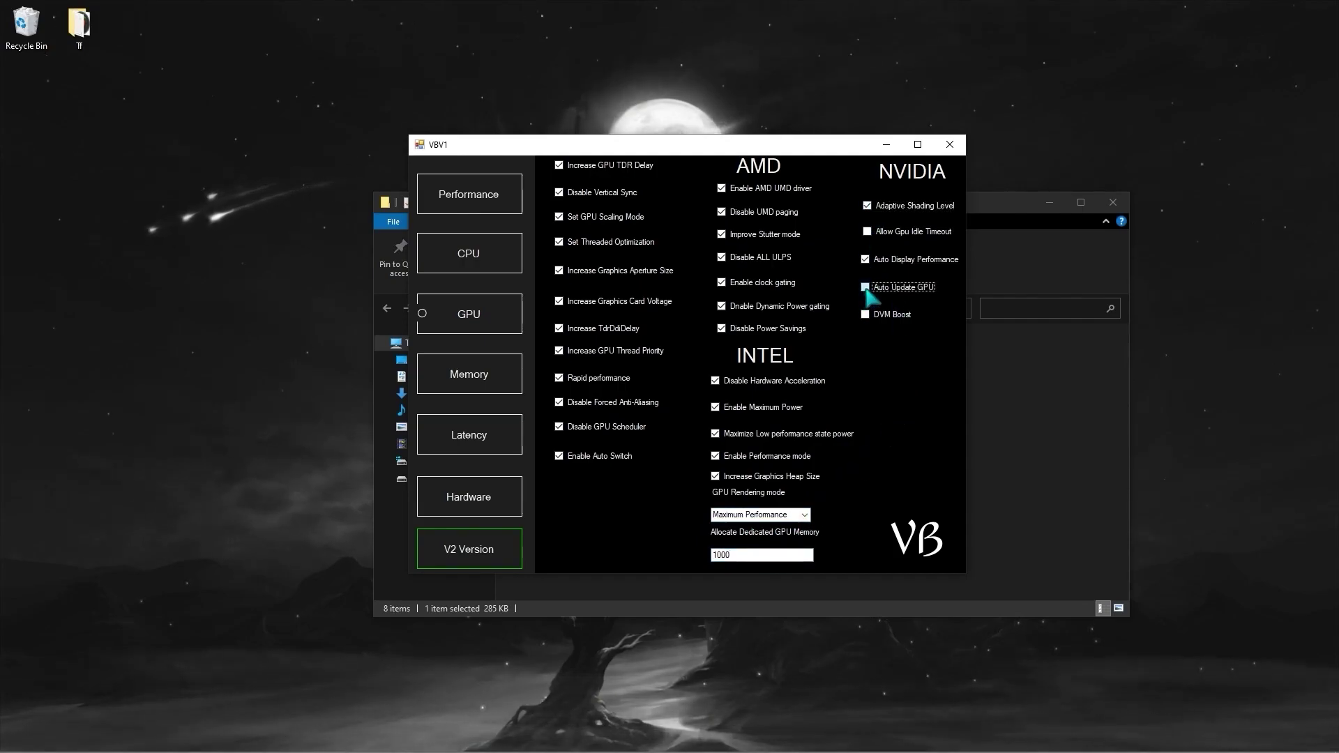
{"action": "left_click", "coordinate": [866, 314]}
In the Memory tweaks, enable every option from Enable Large System Cache through System Cache Limit
{"action": "left_click", "coordinate": [456, 377]}
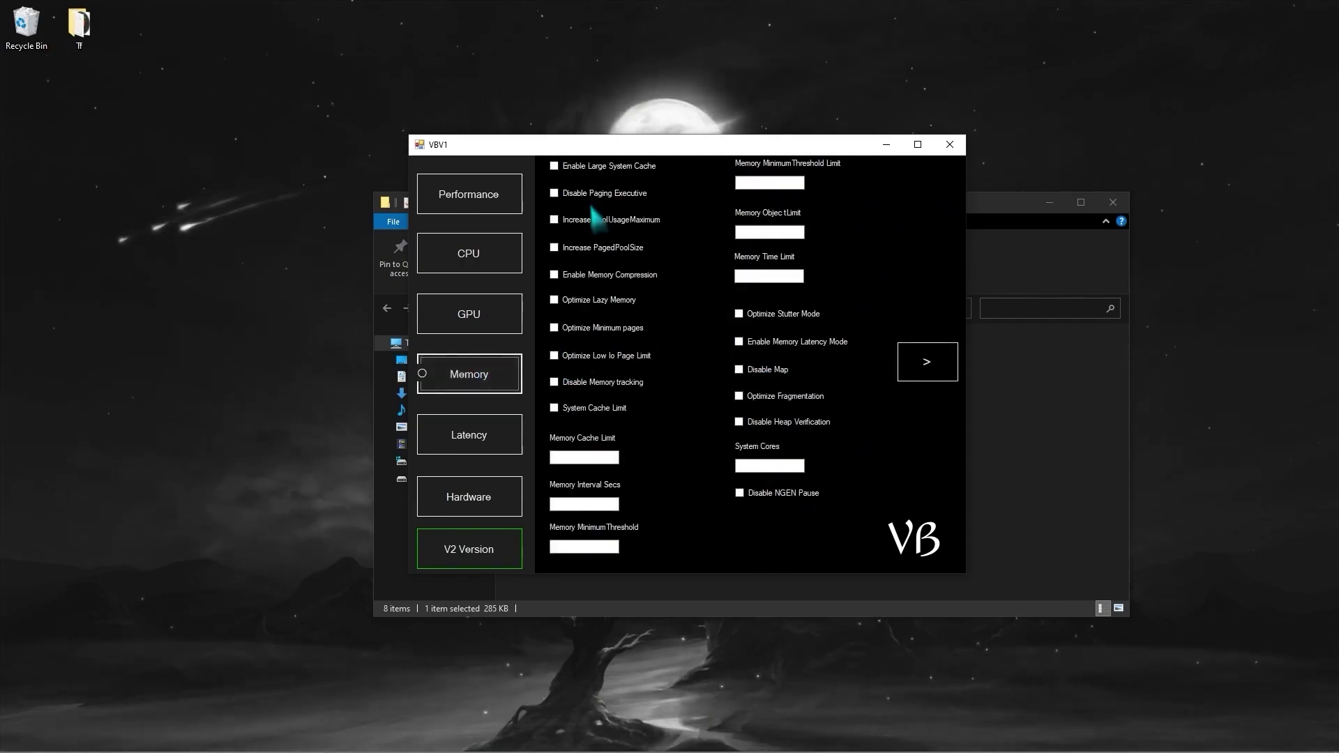
{"action": "left_click", "coordinate": [553, 165]}
{"action": "left_click", "coordinate": [553, 192]}
{"action": "left_click", "coordinate": [553, 219]}
{"action": "left_click", "coordinate": [553, 247]}
{"action": "left_click", "coordinate": [554, 274]}
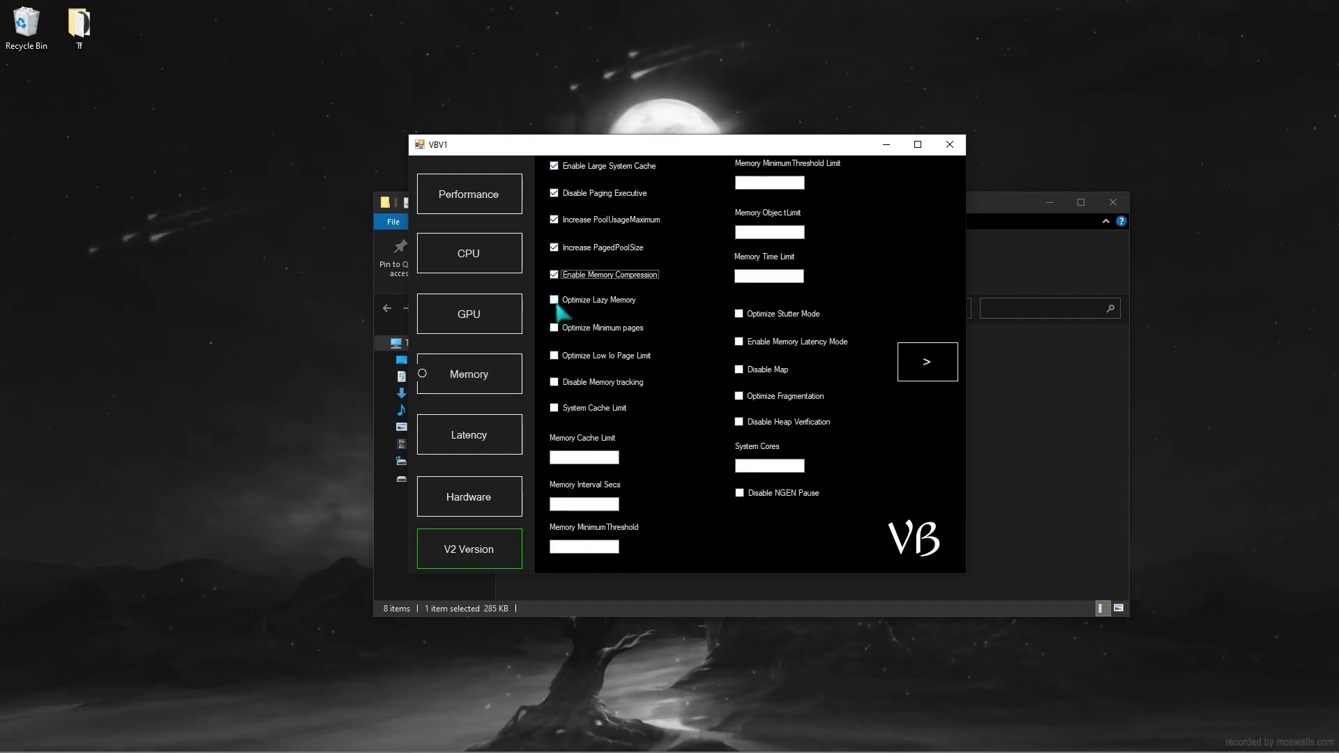
{"action": "left_click", "coordinate": [554, 299]}
{"action": "left_click", "coordinate": [553, 327]}
{"action": "left_click", "coordinate": [553, 381]}
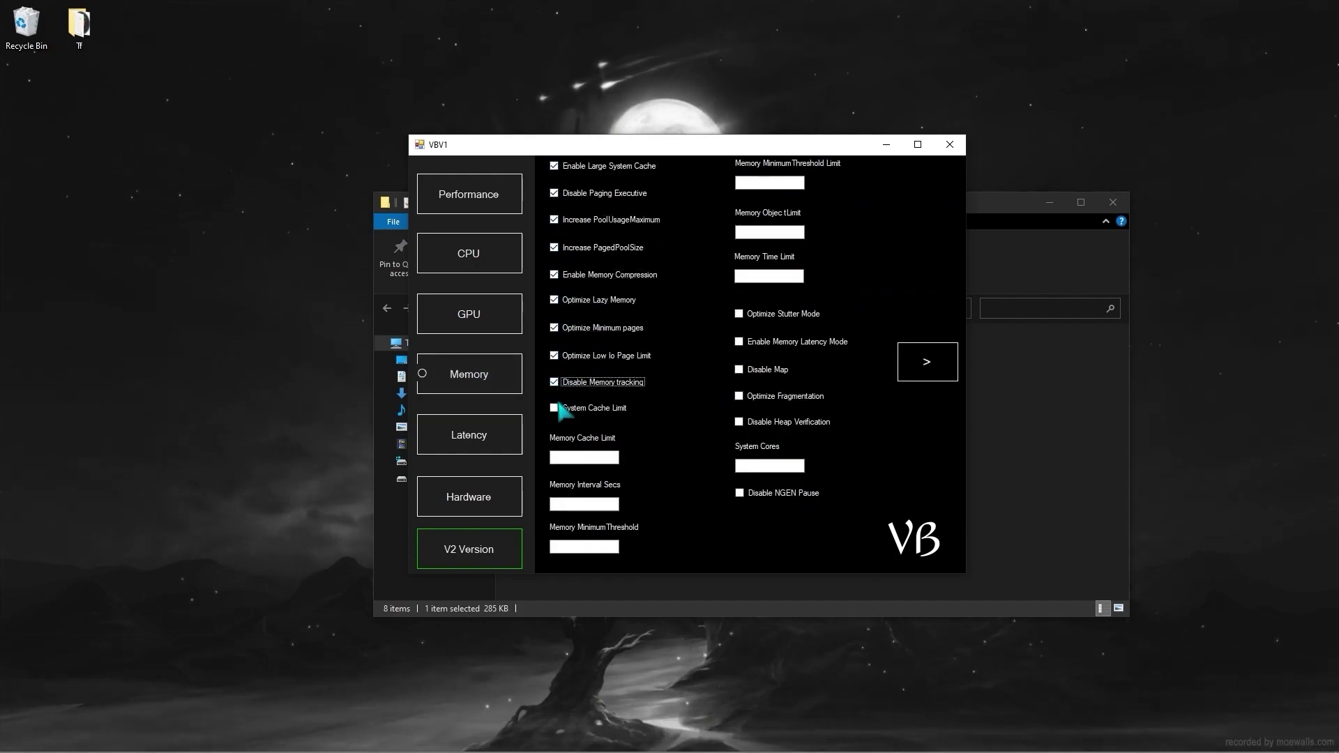
{"action": "left_click", "coordinate": [554, 407]}
Set Memory Cache Limit to 0, Memory Interval Secs to 3 and Memory Minimum Threshold to 0
{"action": "left_click", "coordinate": [576, 457]}
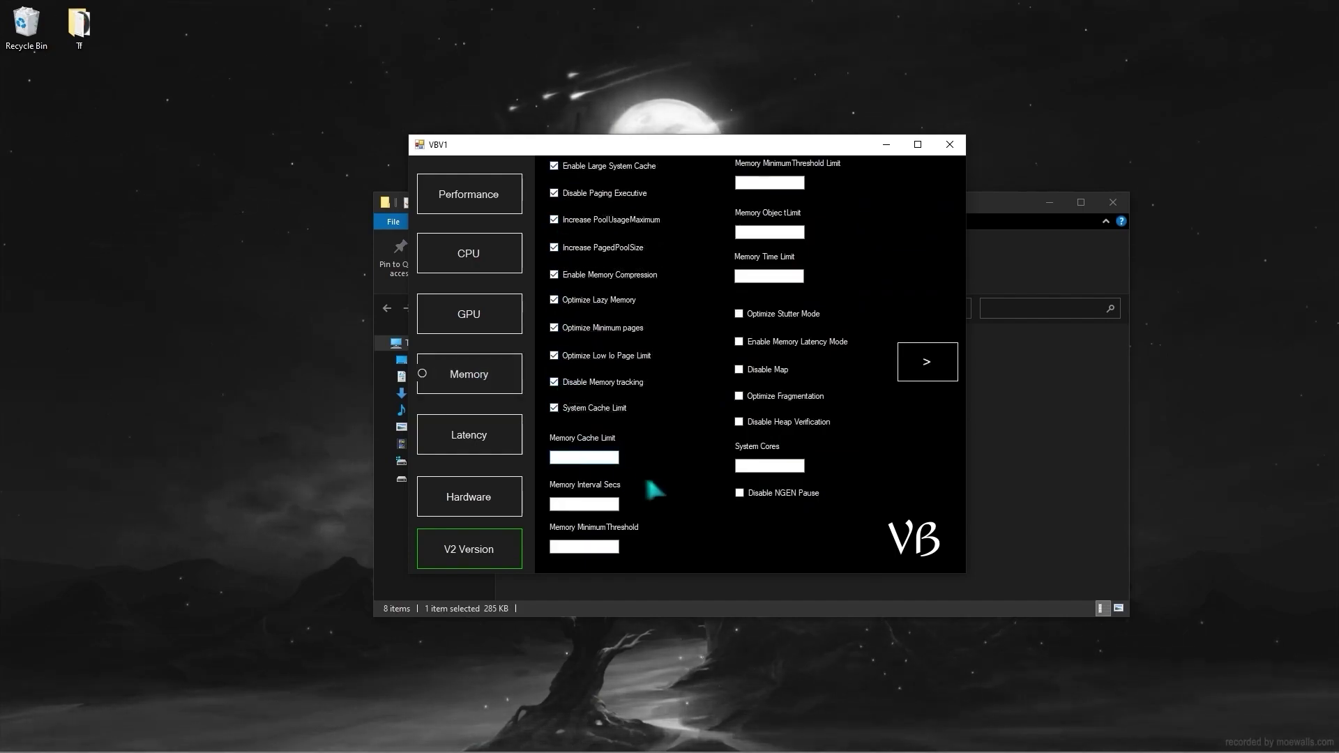
{"action": "type", "text": "0"}
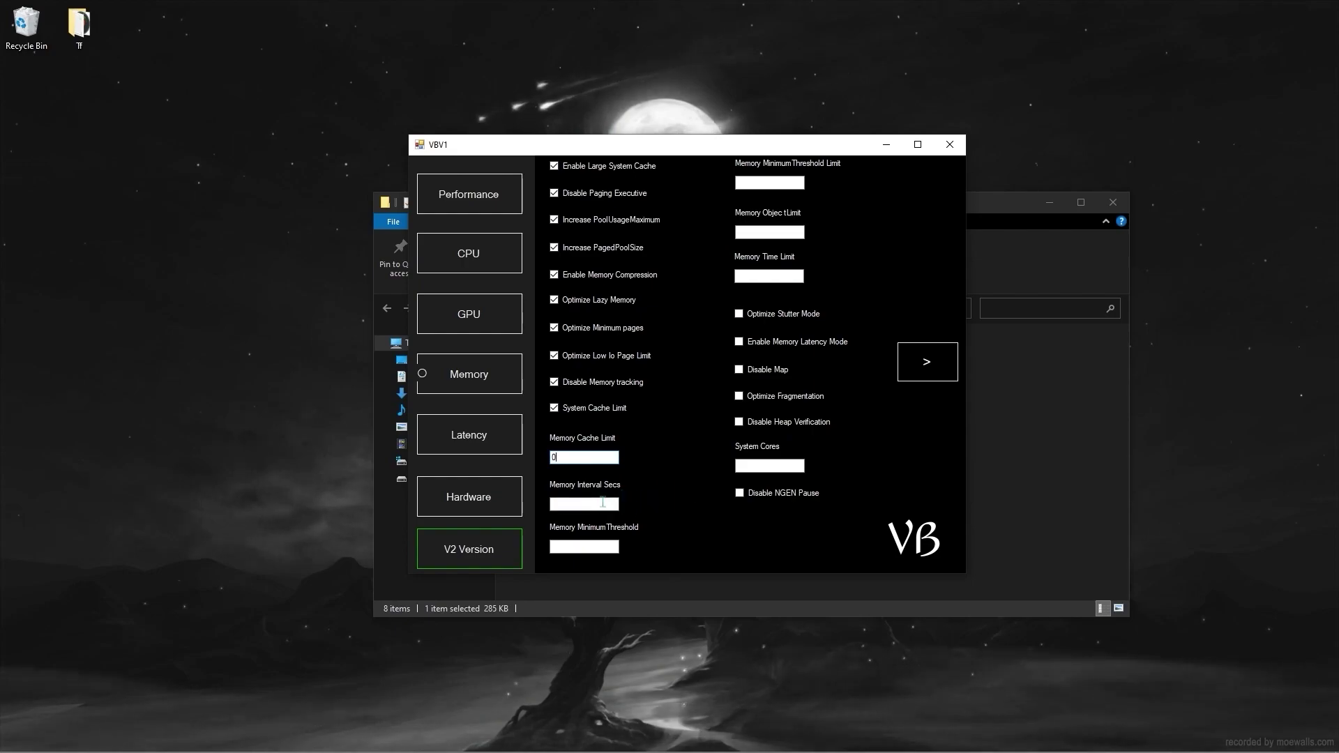
{"action": "type", "text": "0"}
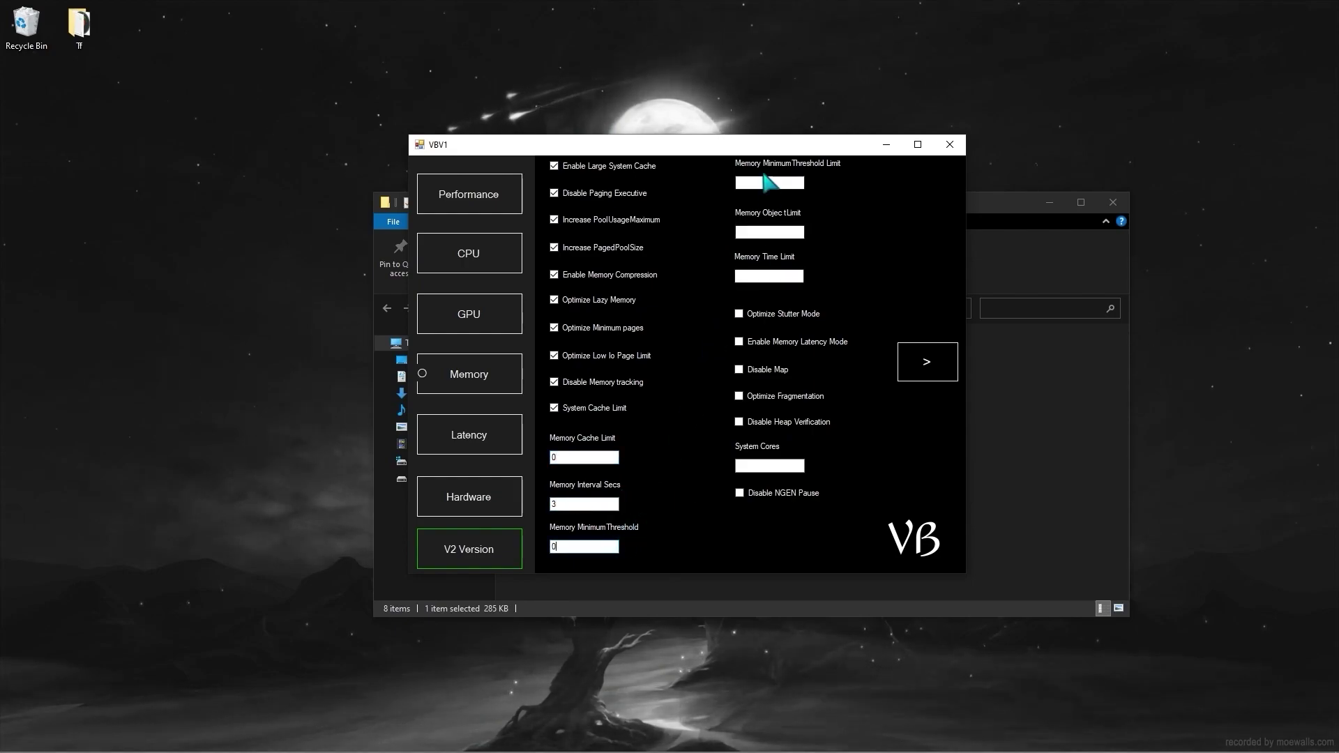
Set Memory Minimum Threshold Limit to 0, and both Memory Object Limit and Memory Time Limit to 4000
{"action": "left_click", "coordinate": [770, 183]}
{"action": "type", "text": "0"}
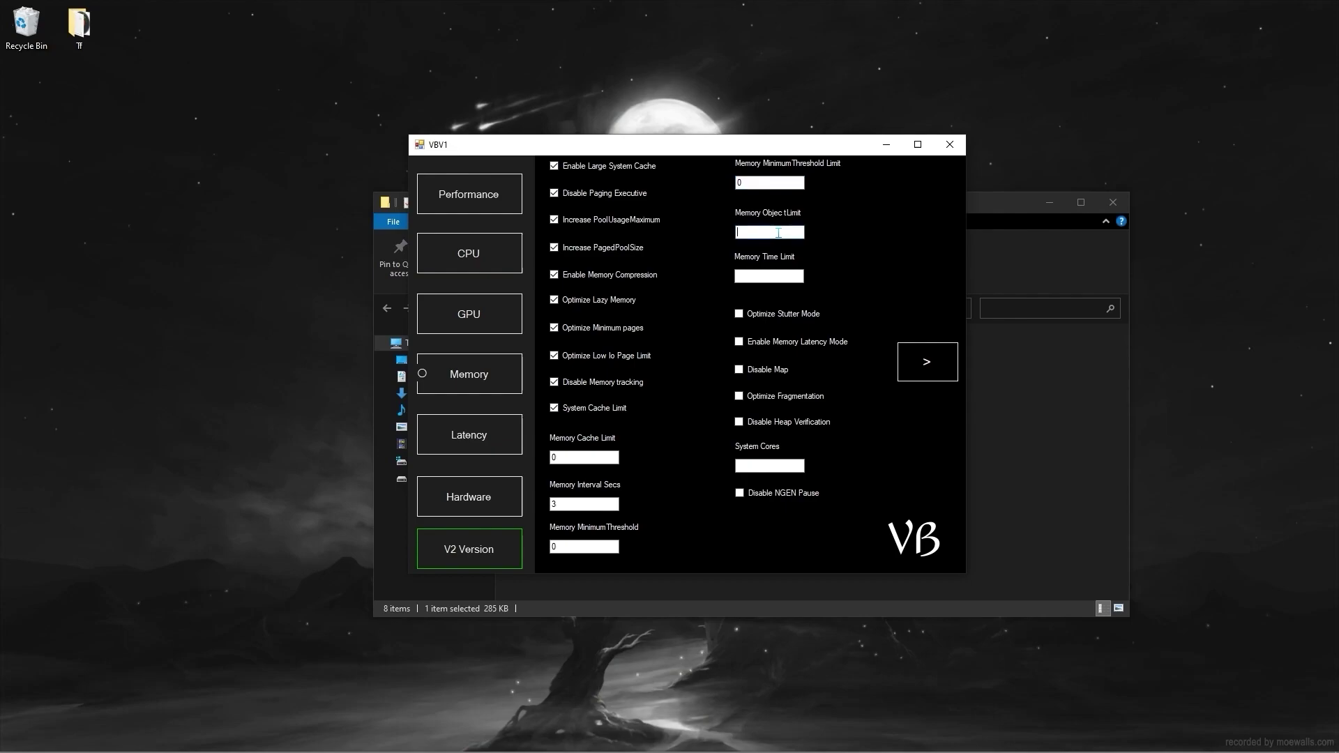
{"action": "type", "text": "4000"}
{"action": "left_click", "coordinate": [768, 276]}
{"action": "type", "text": "40"}
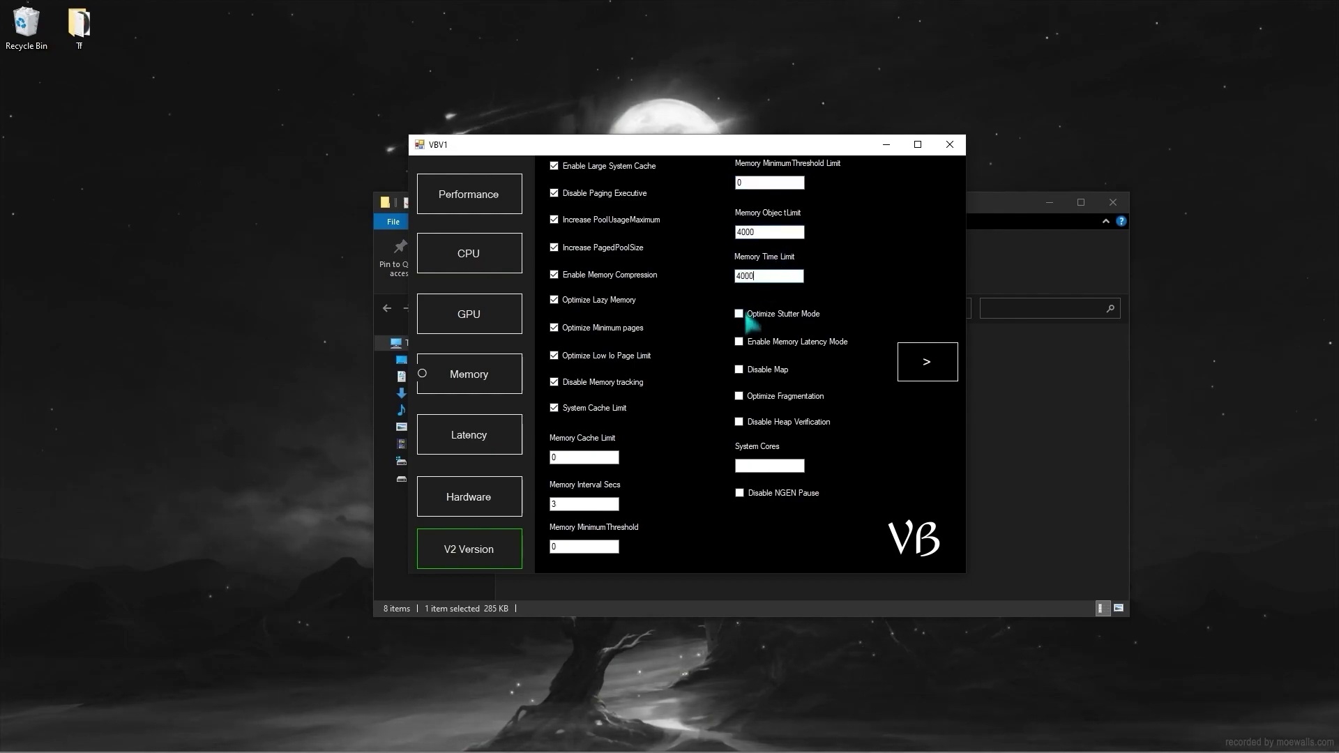
Enable the memory options from Optimize Stutter Mode through Disable Heap Verification, plus Disable NGEN Pause
{"action": "left_click", "coordinate": [740, 344]}
{"action": "left_click", "coordinate": [741, 371]}
{"action": "left_click", "coordinate": [742, 398]}
{"action": "left_click", "coordinate": [743, 423]}
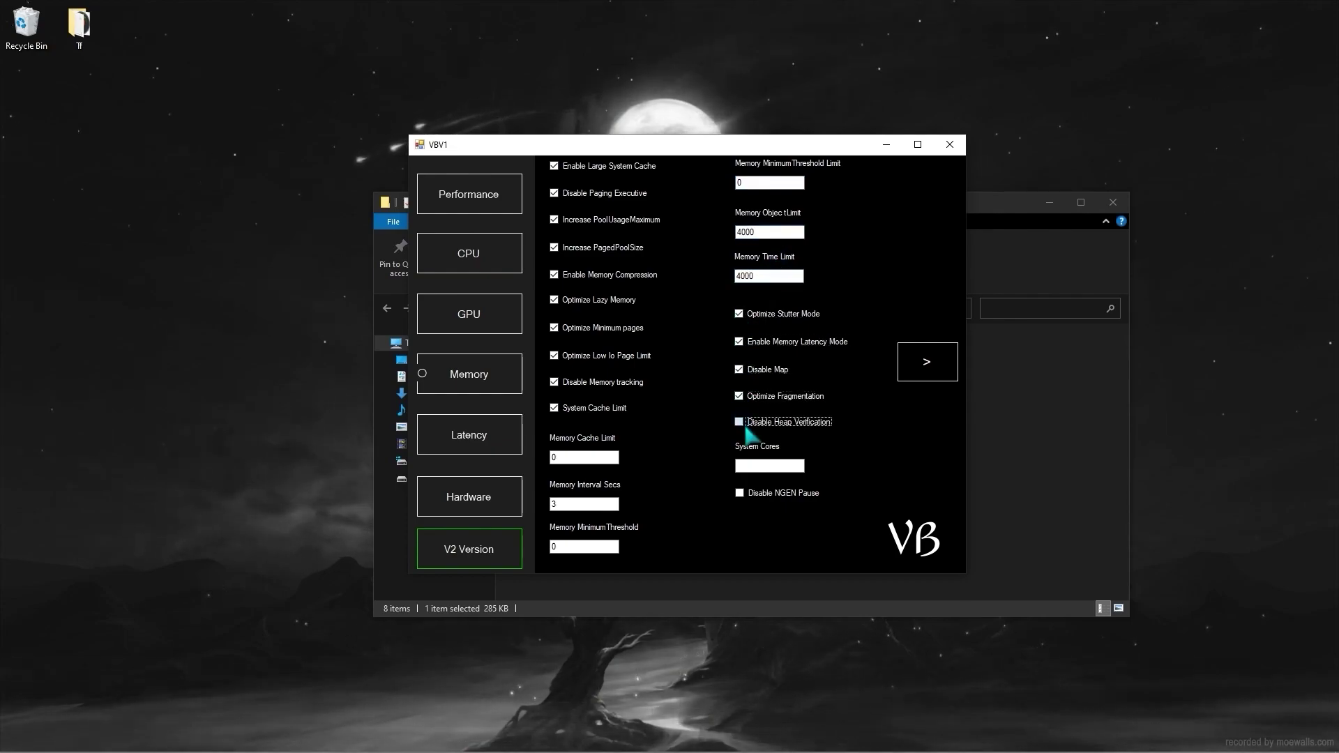
{"action": "left_click", "coordinate": [740, 494]}
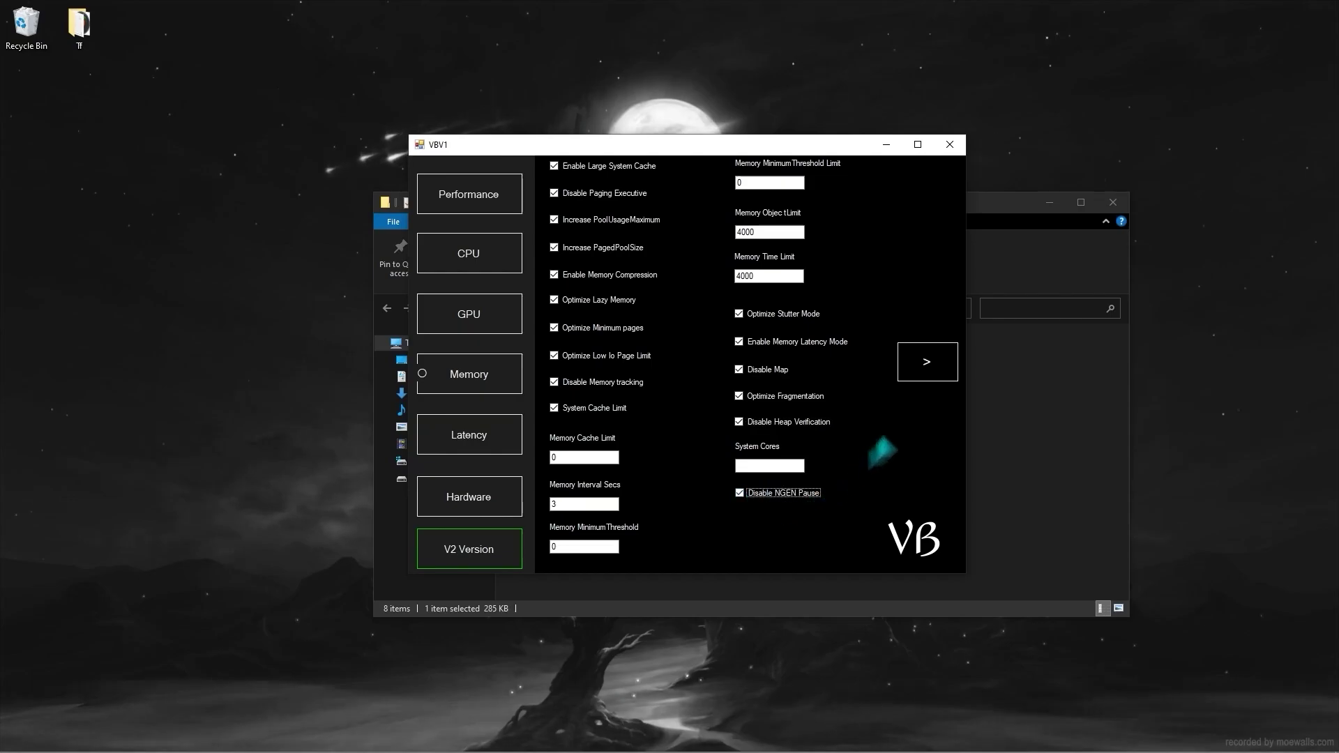
On the second Memory page, enable NUMA optimization and physical address extension, disable memory compression, and set standby list 1000 and kernel stack 1500
{"action": "left_click", "coordinate": [906, 366]}
{"action": "left_click", "coordinate": [604, 175]}
{"action": "left_click", "coordinate": [600, 202]}
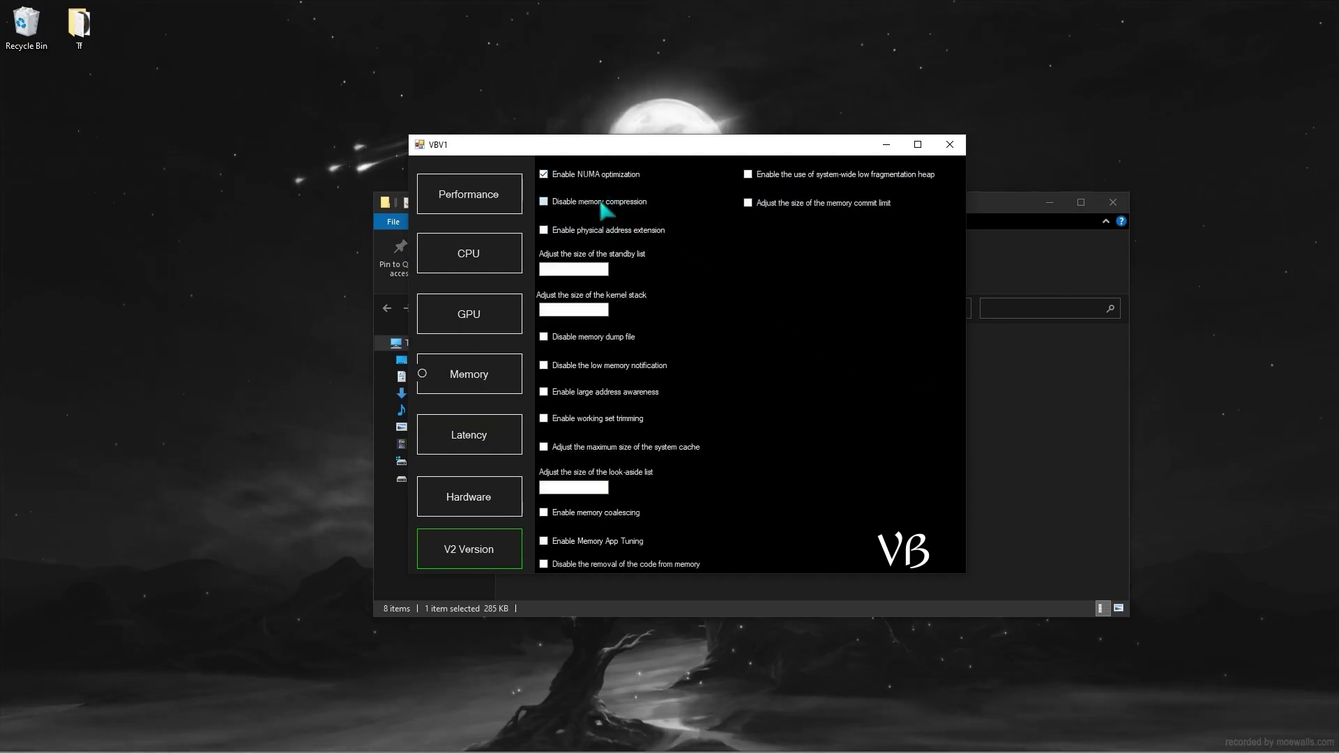
{"action": "left_click", "coordinate": [599, 230]}
{"action": "left_click", "coordinate": [591, 270]}
{"action": "type", "text": "1000"}
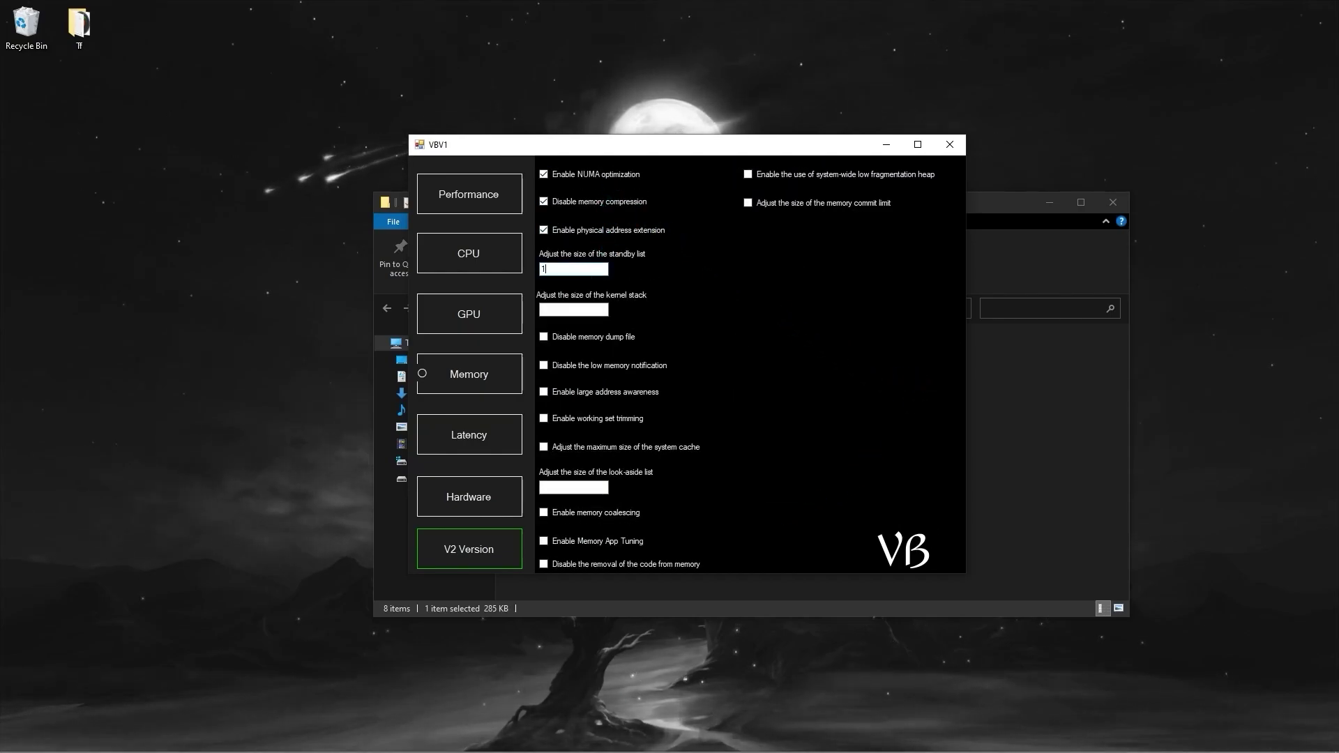
{"action": "left_click", "coordinate": [592, 310]}
{"action": "type", "text": "1500"}
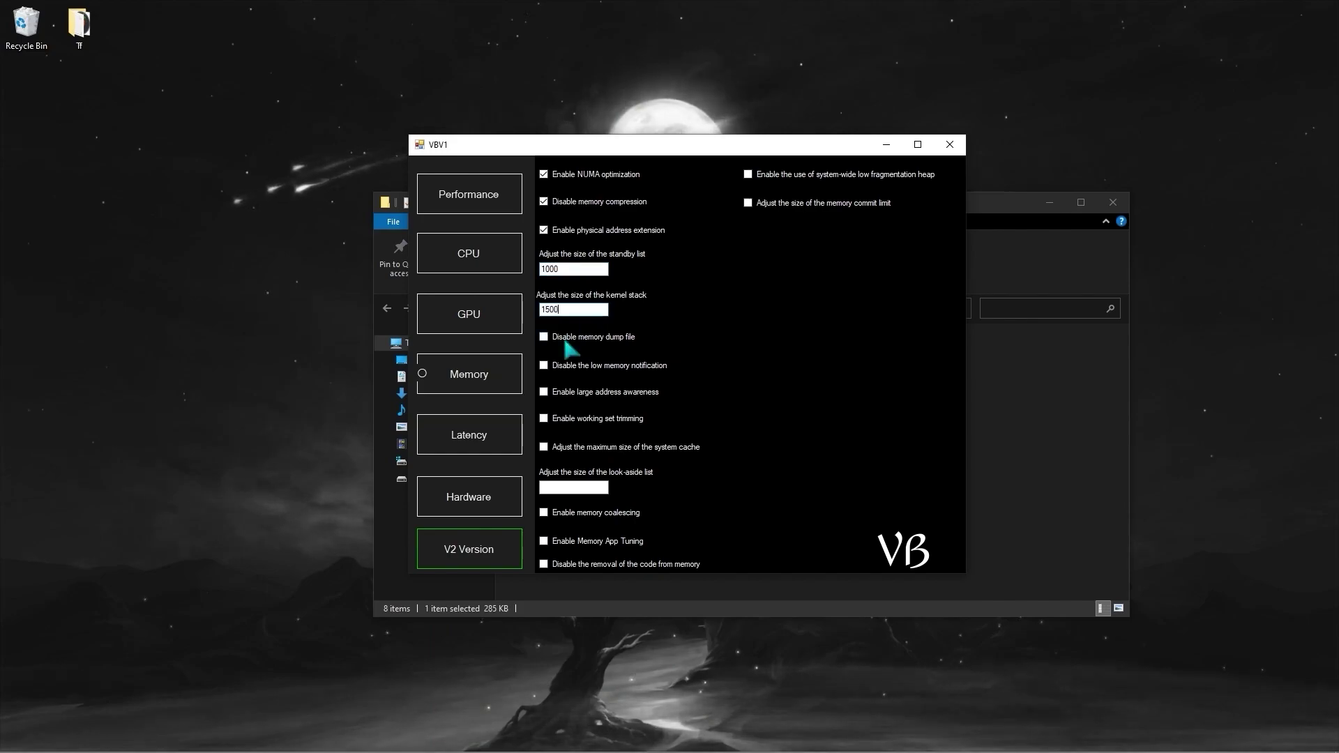
Enable all remaining memory options from Disable memory dump file through the memory commit limit adjustment, and set the look-aside list size to 1000
{"action": "left_click", "coordinate": [571, 448]}
{"action": "left_click", "coordinate": [580, 486]}
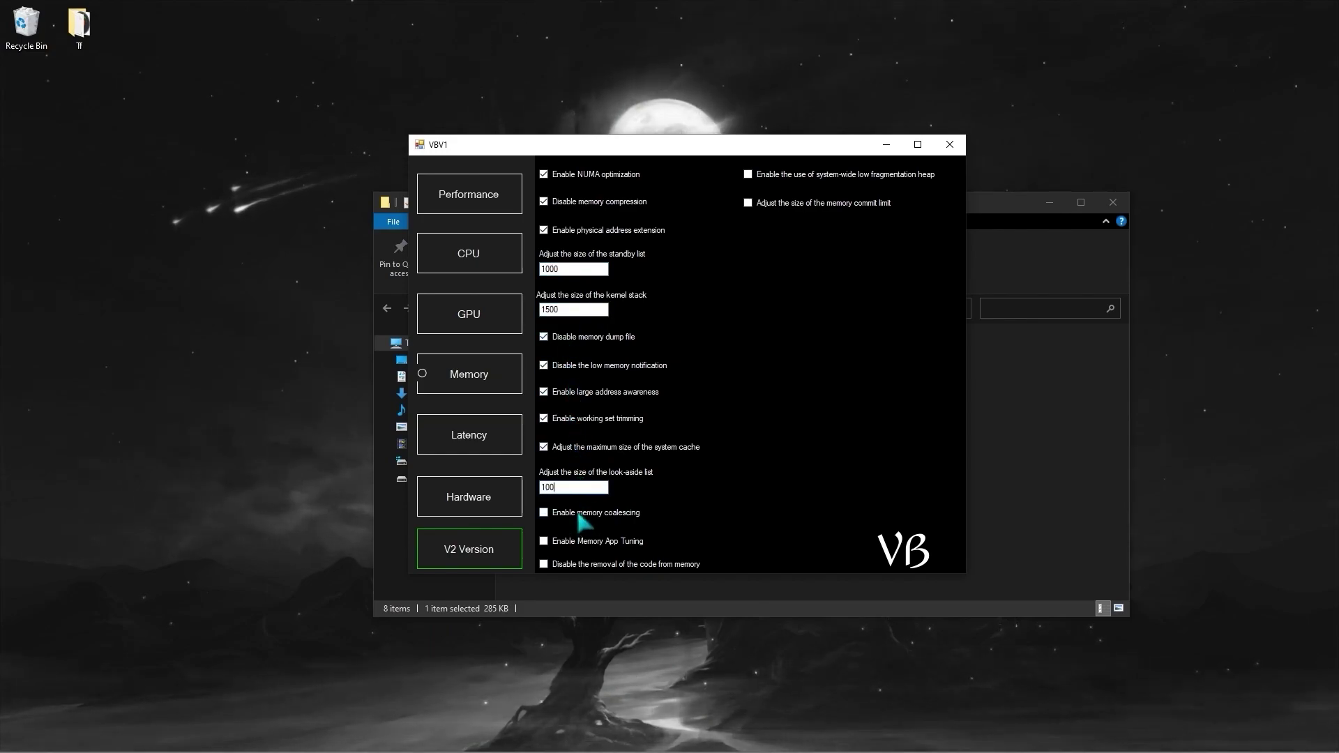
{"action": "left_click", "coordinate": [582, 541]}
{"action": "left_click", "coordinate": [592, 565]}
{"action": "left_click", "coordinate": [788, 176]}
{"action": "left_click", "coordinate": [789, 204]}
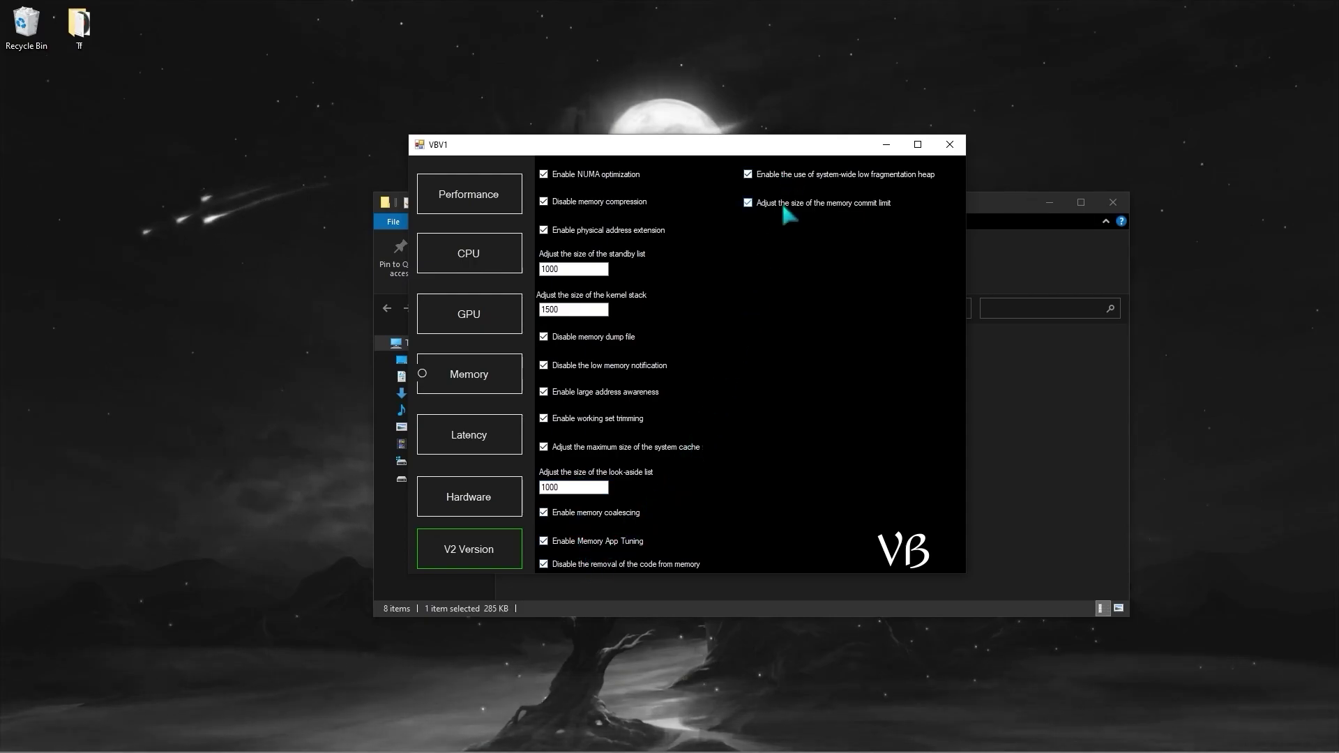
For Latency, enable every option from Disable Large Send Offload through Enable TCPA, and raise Initial Rtt to its maximum
{"action": "left_click", "coordinate": [488, 439]}
{"action": "left_click", "coordinate": [555, 178]}
{"action": "left_click", "coordinate": [556, 203]}
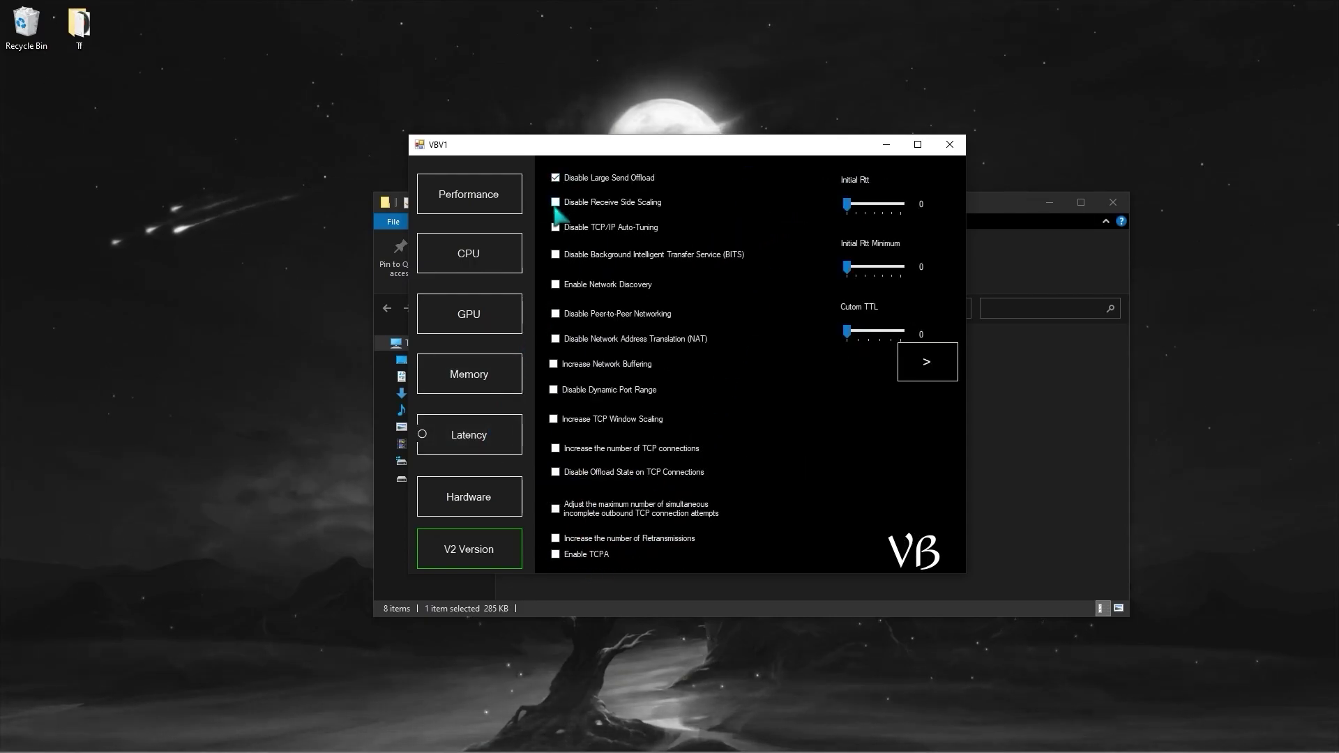
{"action": "left_click", "coordinate": [557, 228]}
{"action": "left_click", "coordinate": [557, 256]}
{"action": "left_click", "coordinate": [557, 285]}
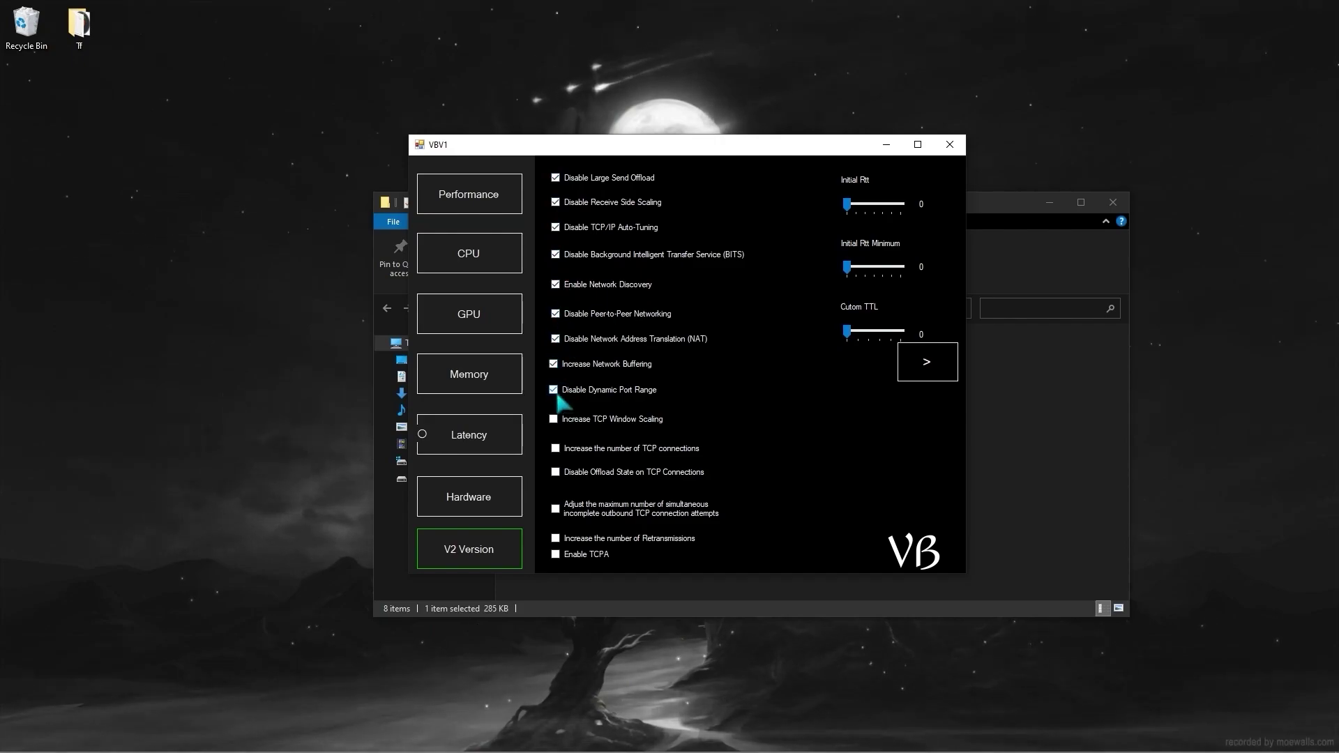
{"action": "left_click", "coordinate": [556, 552]}
{"action": "left_click_drag", "start_coordinate": [866, 268], "coordinate": [944, 281]}
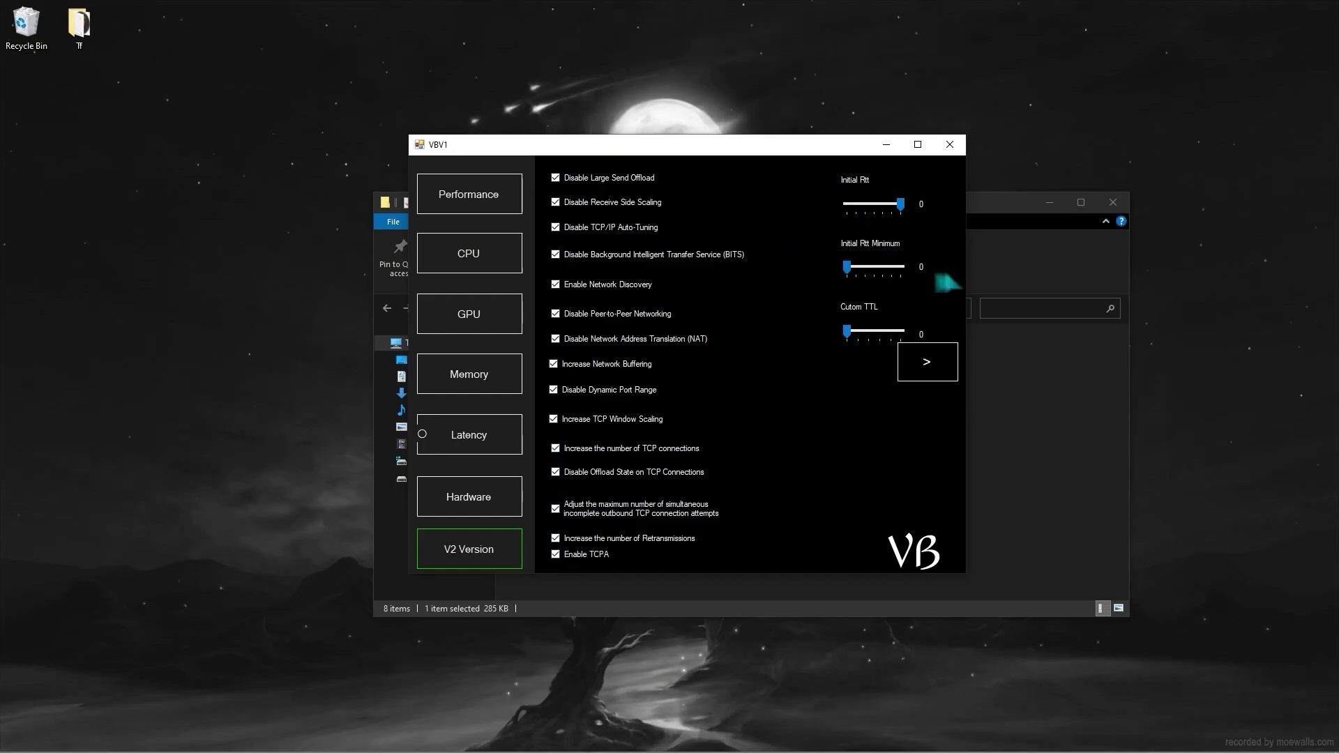
On the second Latency page, enable the options from Optimize Ethernet through Optimize Cash Hash Table Size
{"action": "left_click", "coordinate": [598, 174]}
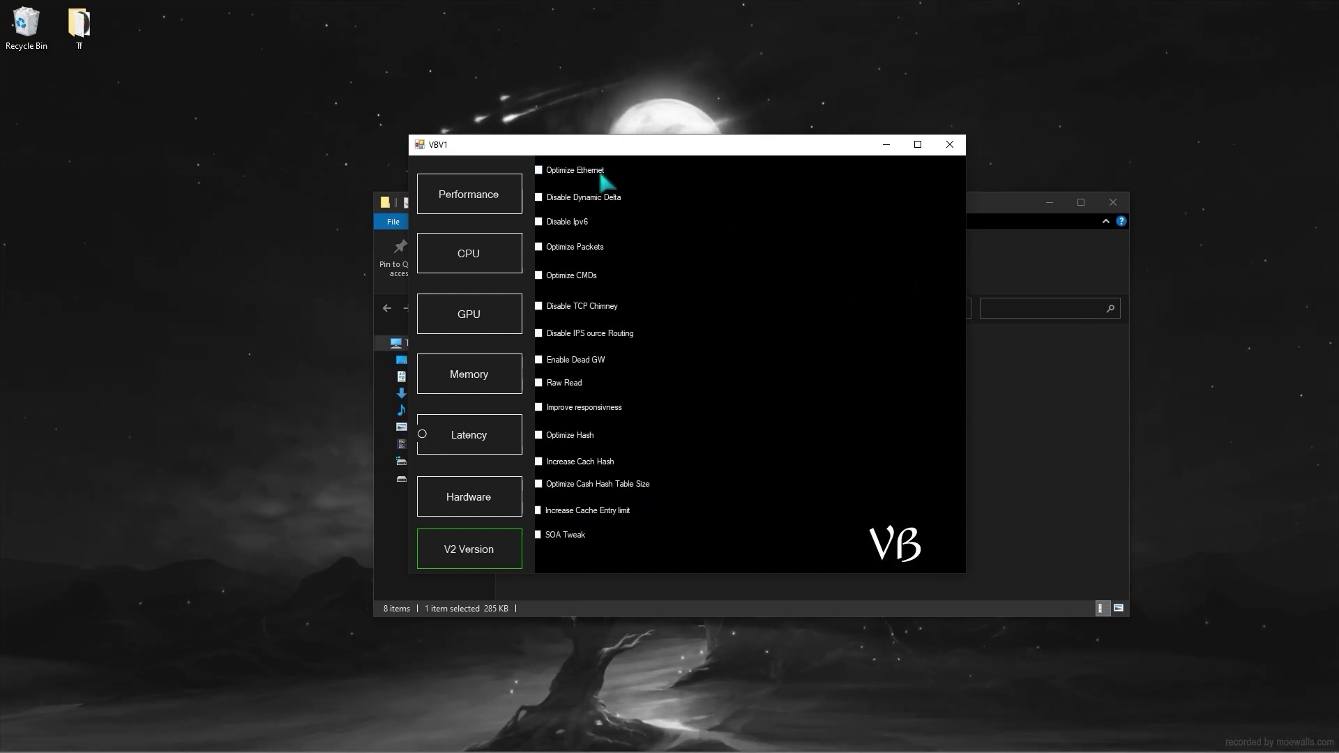
{"action": "left_click", "coordinate": [604, 200]}
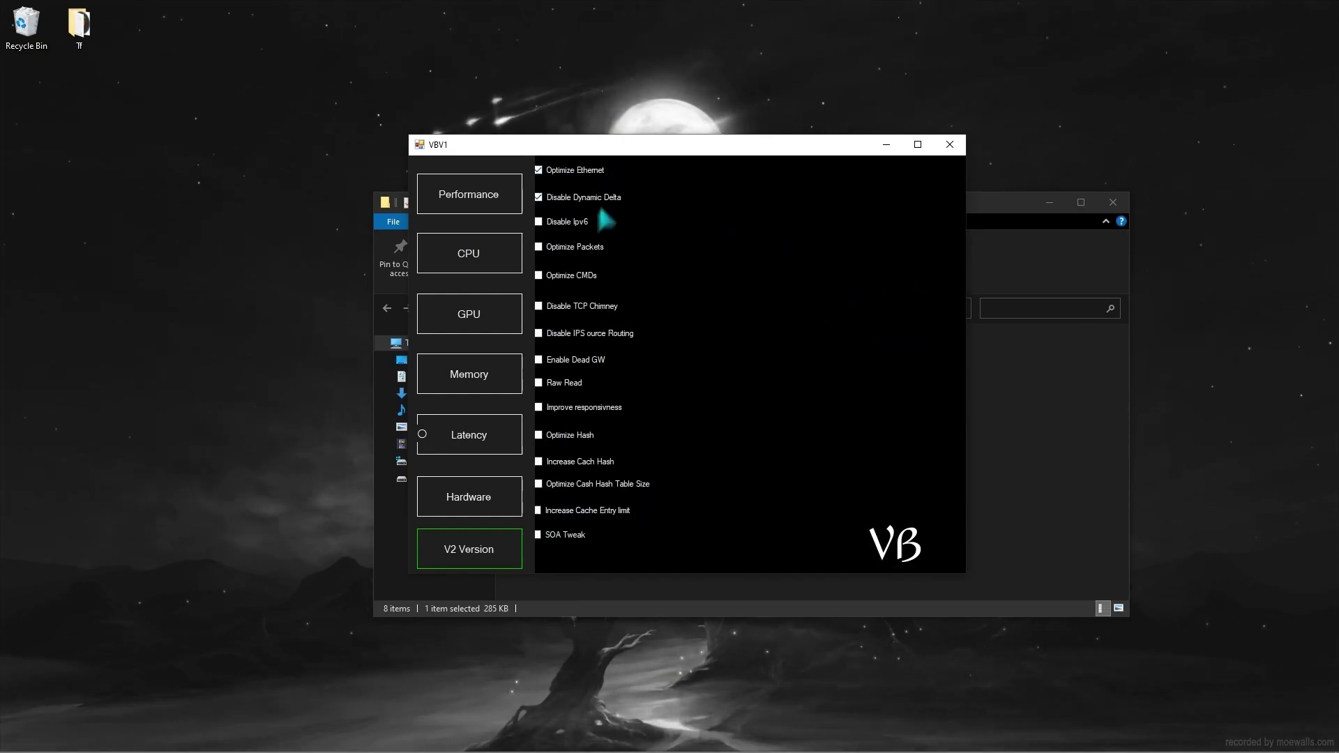
{"action": "left_click", "coordinate": [581, 279]}
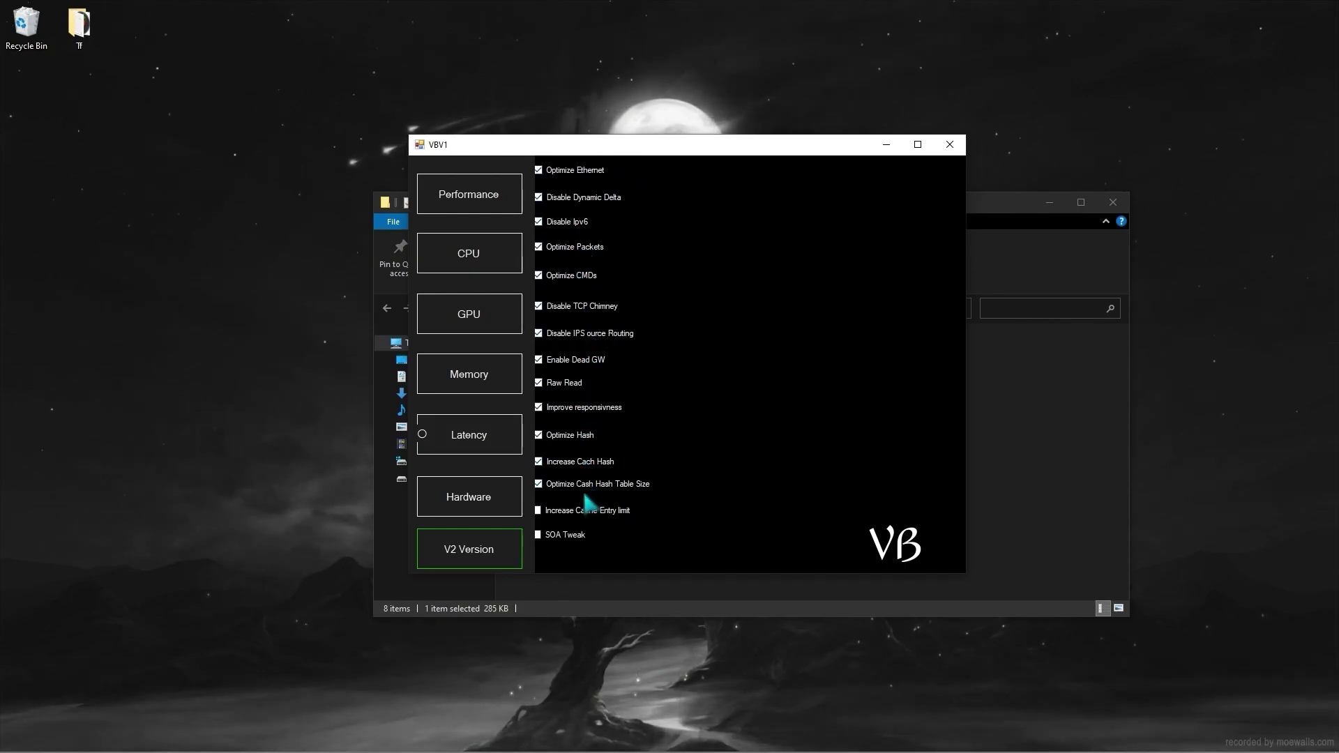
In the Hardware settings, set mouse polling 1000, minimum queue size, both thresholds 12, buffer size 8192 and Mouse to Live 1, and enable FlushQueue
{"action": "left_click", "coordinate": [471, 500]}
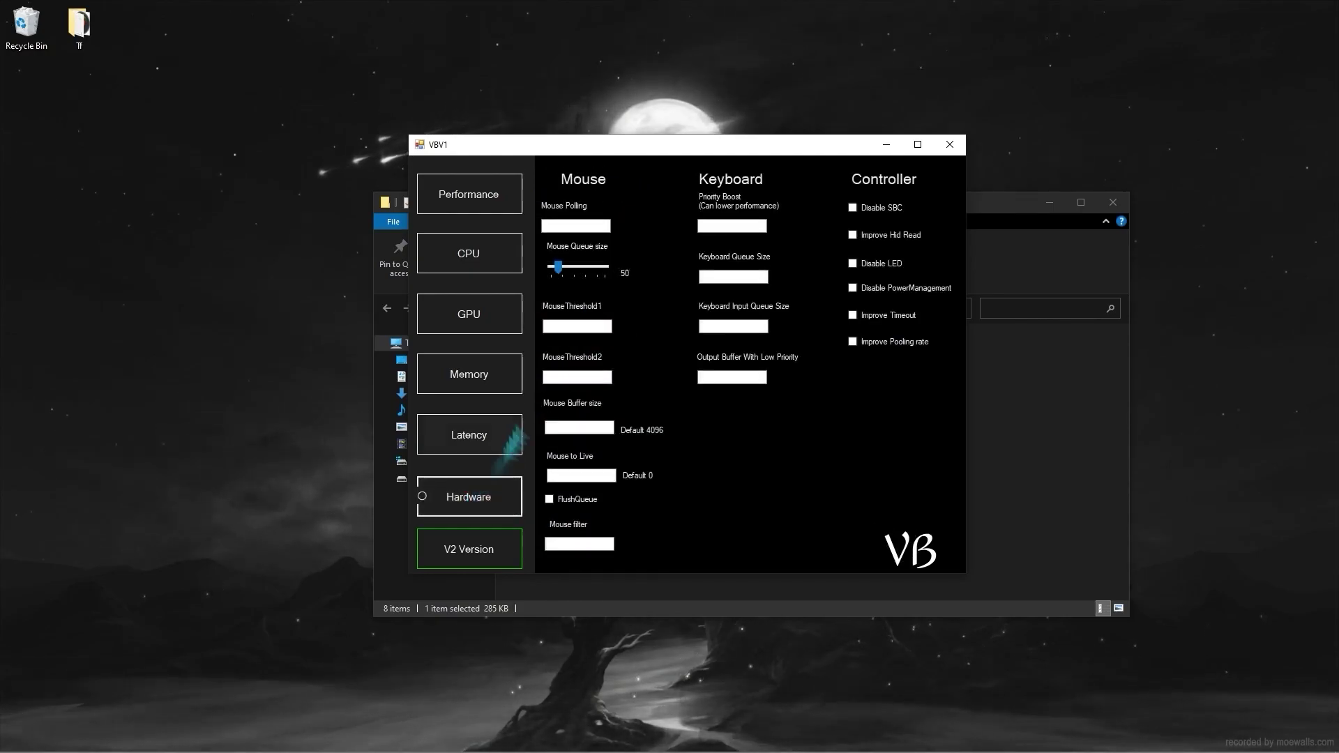
{"action": "left_click", "coordinate": [589, 223]}
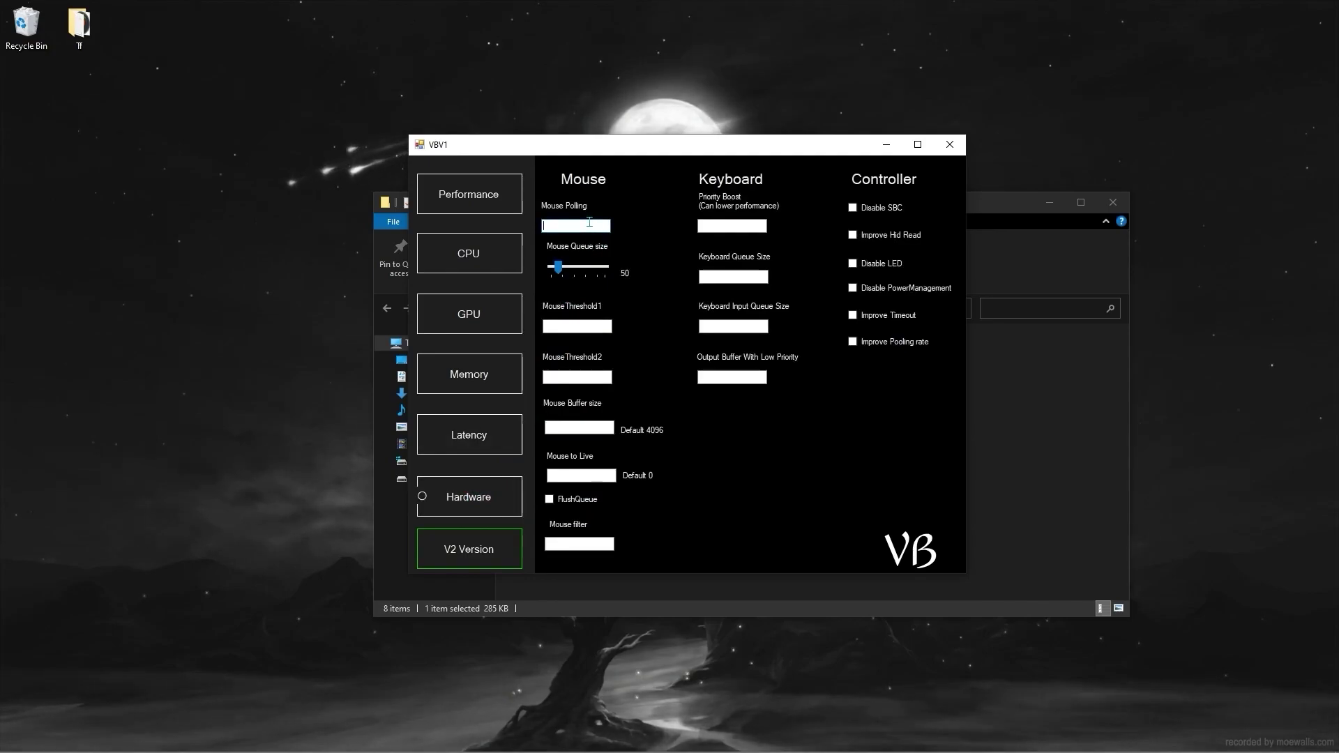
{"action": "type", "text": "1000"}
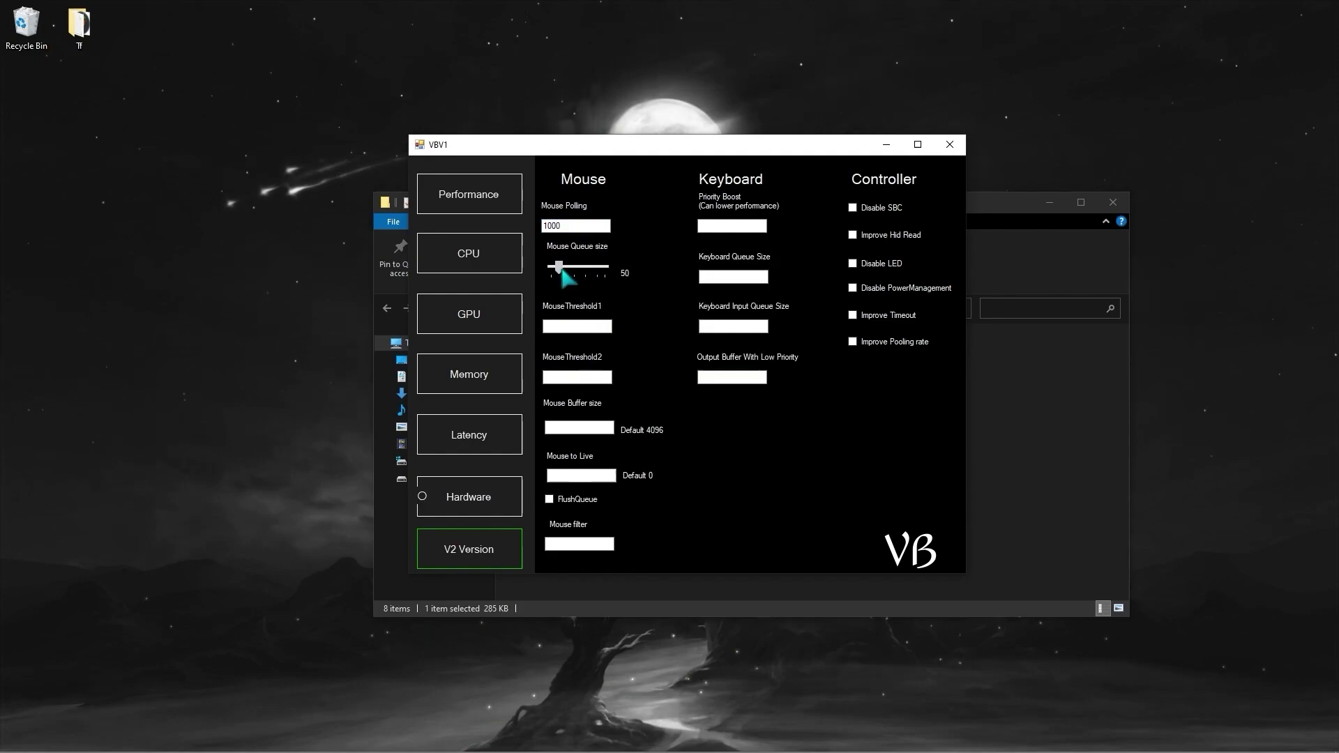
{"action": "left_click_drag", "start_coordinate": [562, 270], "coordinate": [551, 270]}
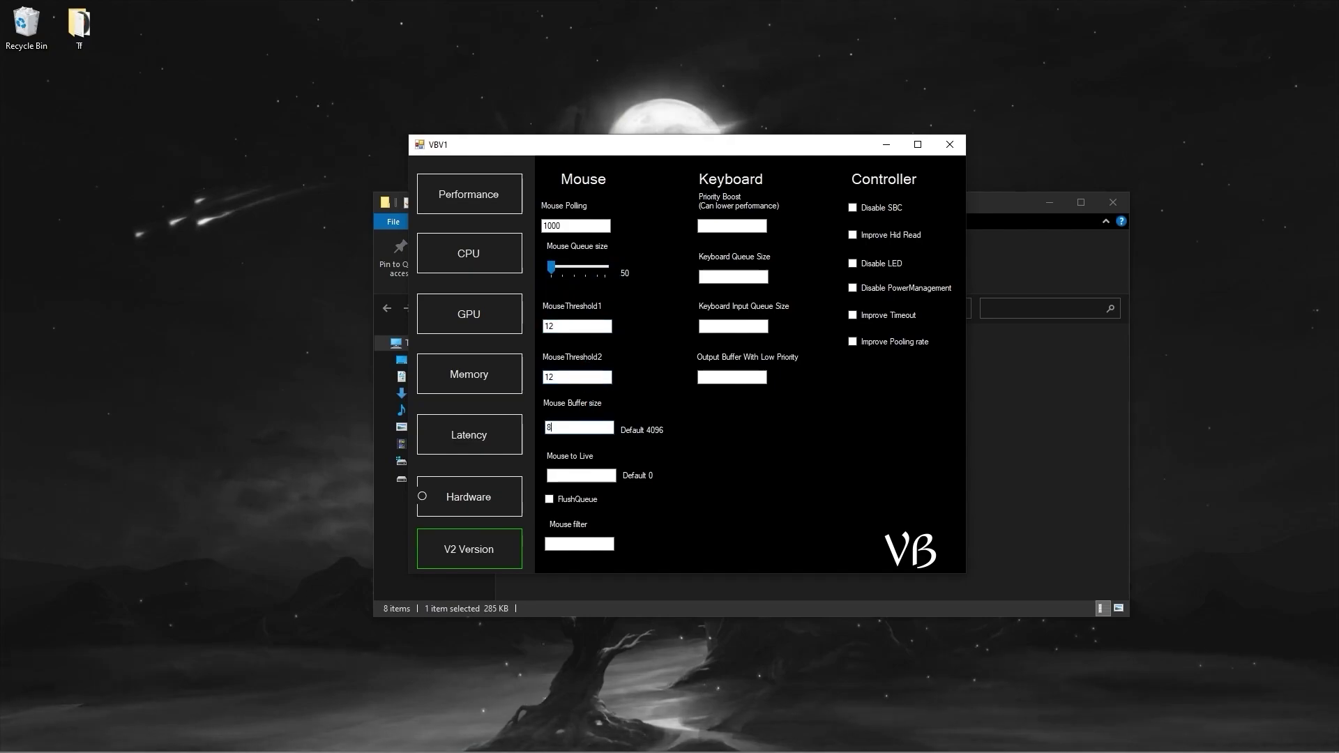
{"action": "left_click", "coordinate": [594, 474]}
{"action": "type", "text": "1"}
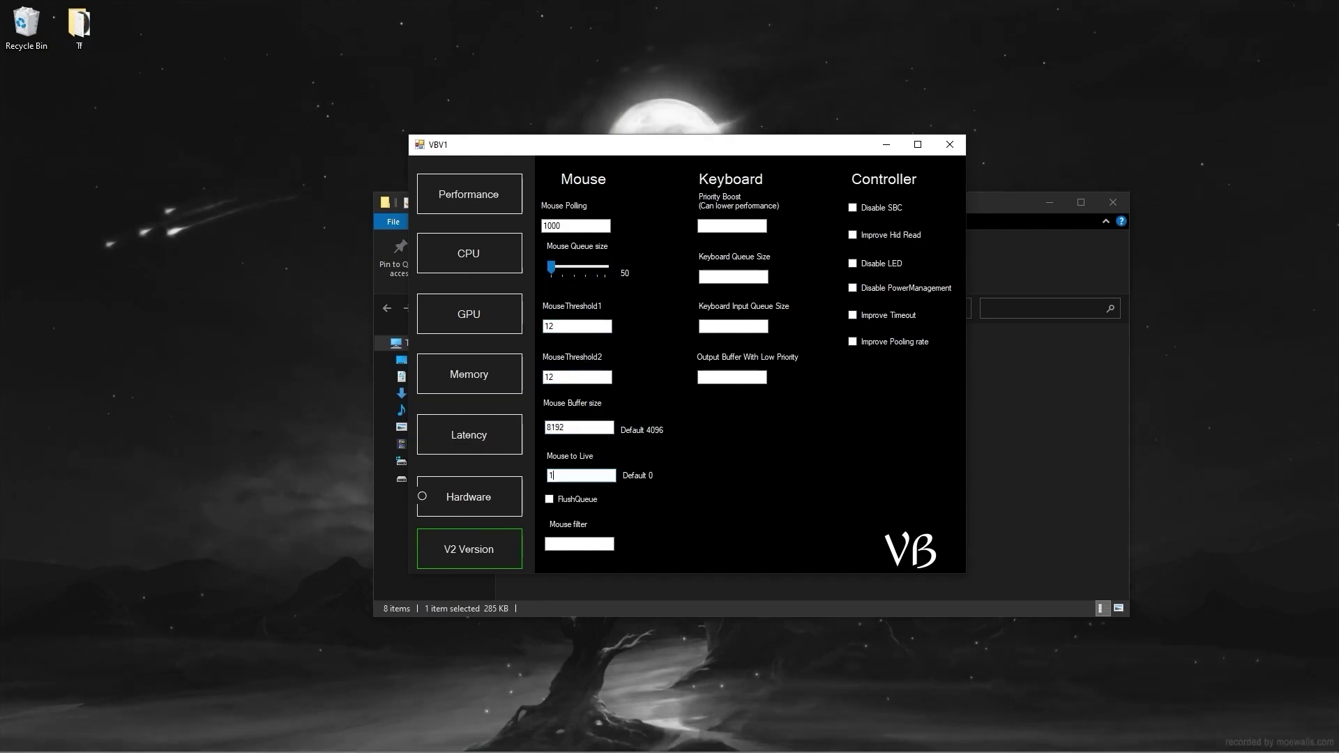
{"action": "left_click", "coordinate": [578, 500]}
Set the keyboard Priority Boost to 0 and Keyboard Queue Size to 25, and fill in the Keyboard Input Queue Size
{"action": "left_click", "coordinate": [718, 225]}
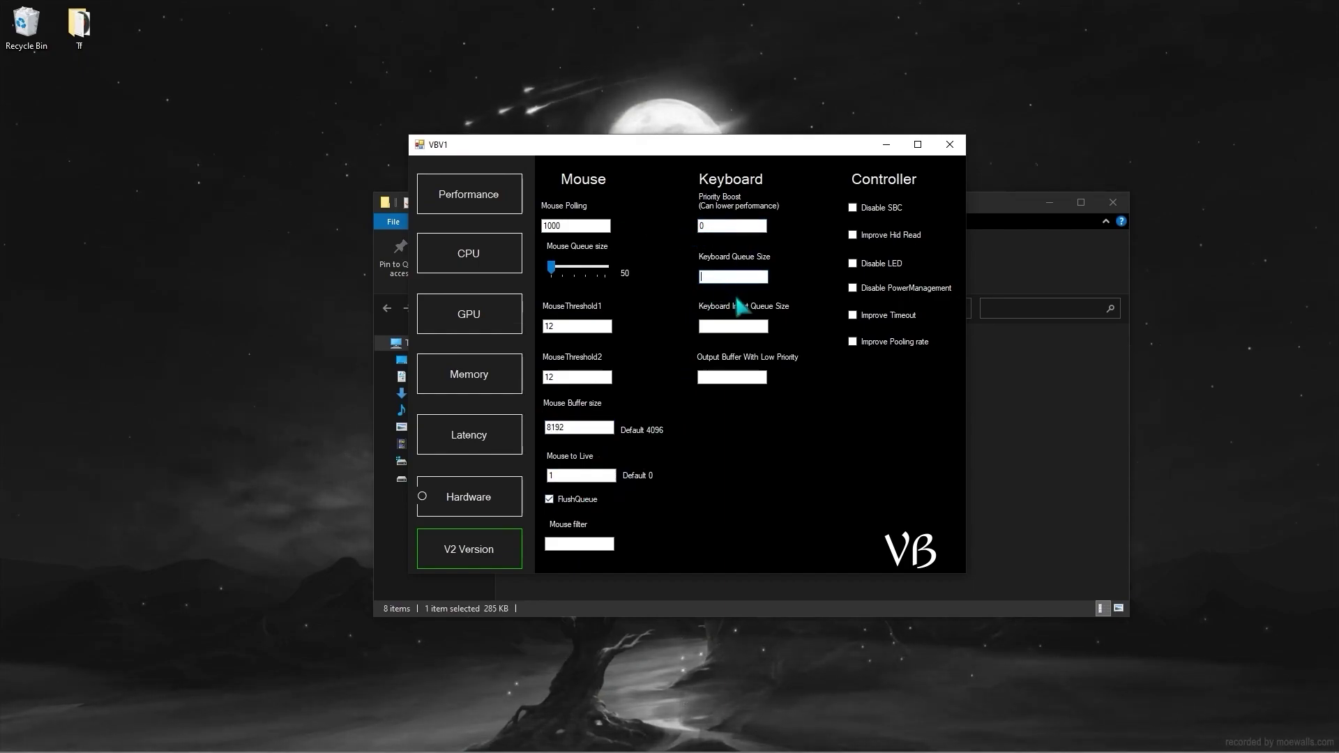
{"action": "type", "text": "25"}
{"action": "left_click", "coordinate": [723, 326]}
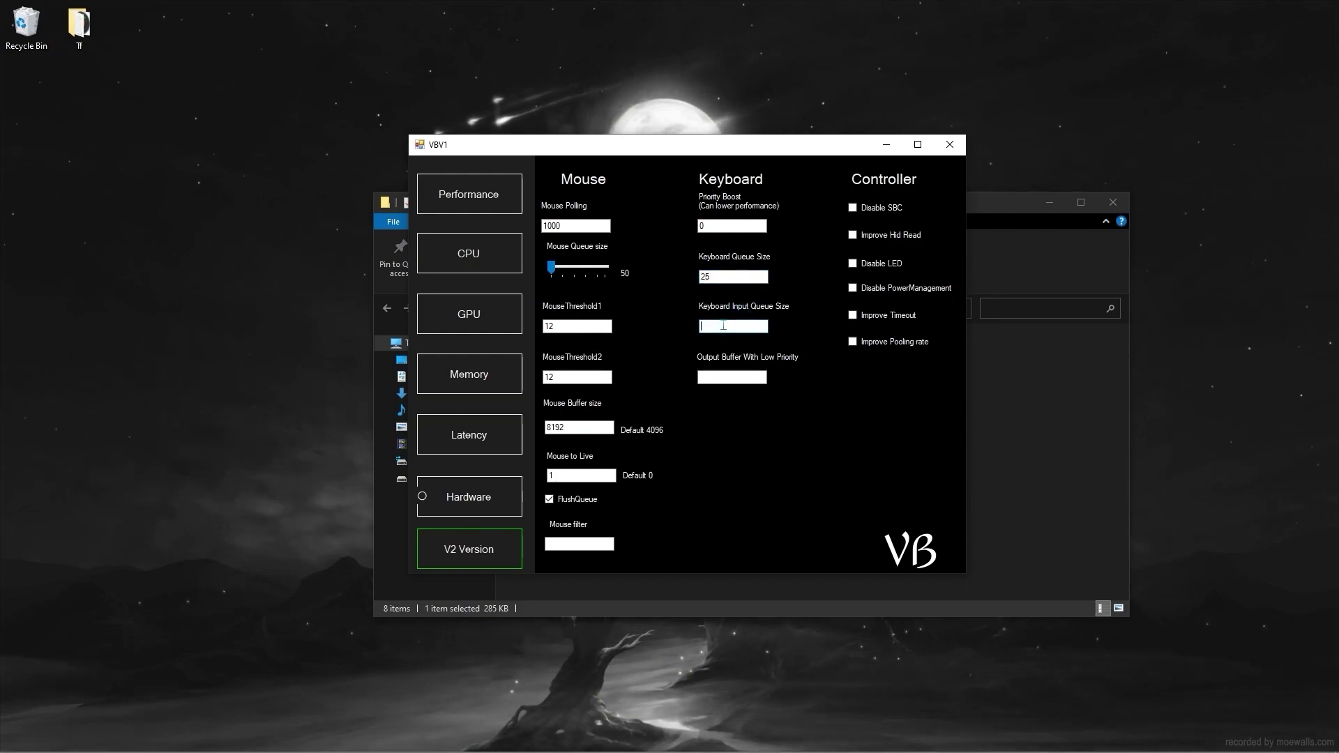
{"action": "right_click", "coordinate": [720, 324]}
{"action": "key", "text": "p"}
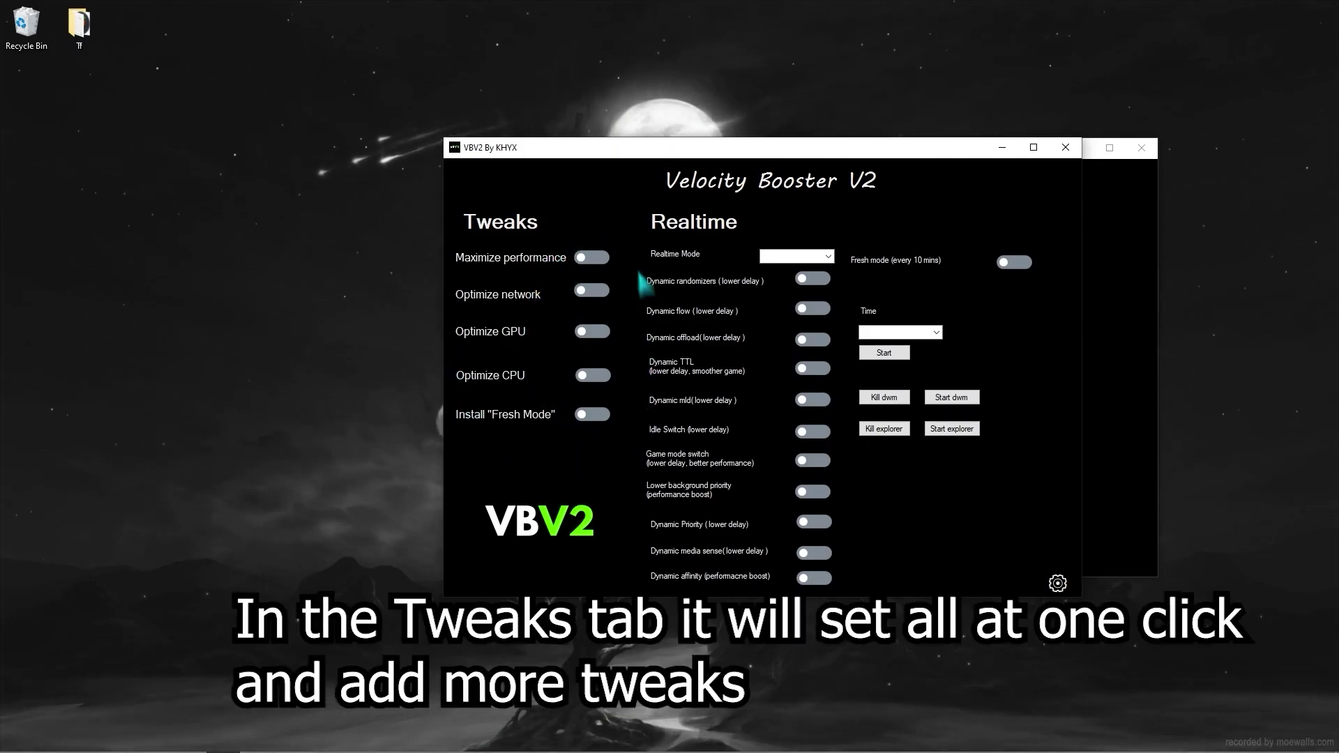
In Velocity Booster V2, turn on Maximize performance, Optimize network, Optimize GPU, Optimize CPU and Install "Fresh Mode", dismissing the dialogs
{"action": "left_click", "coordinate": [584, 258]}
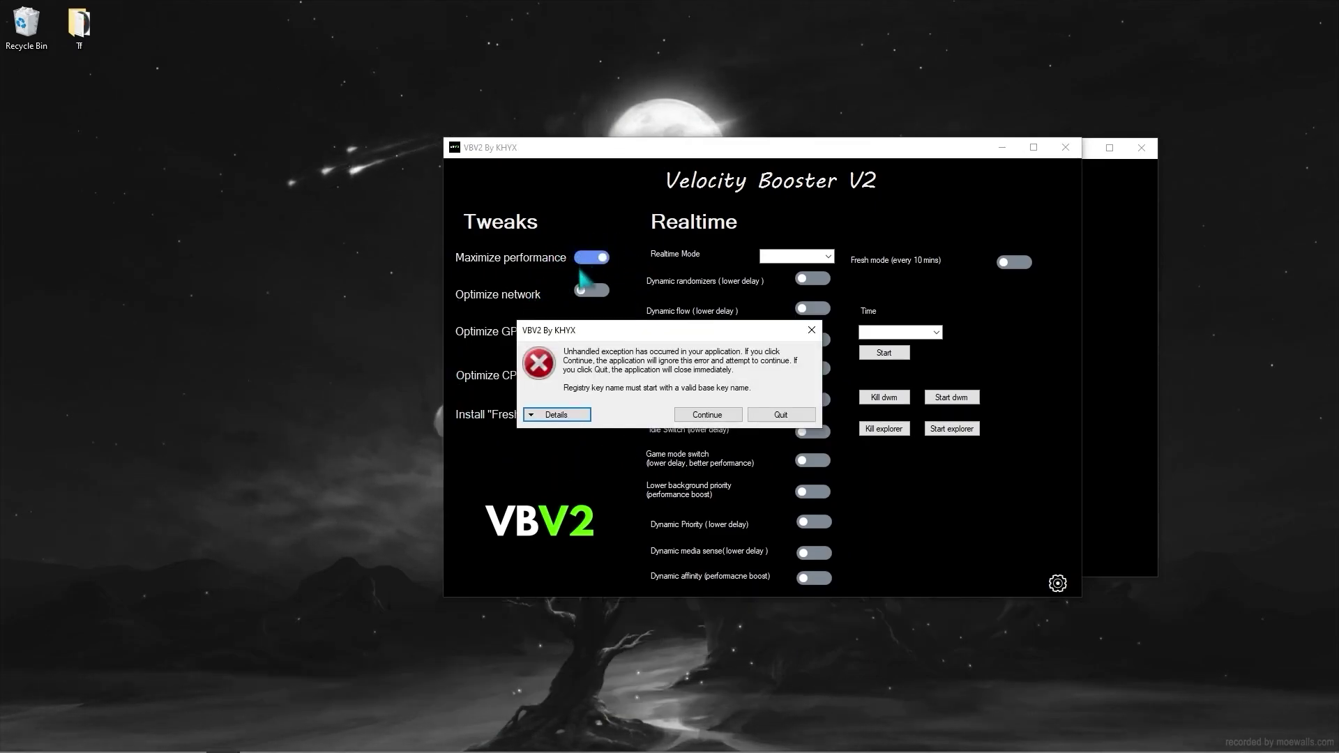
{"action": "left_click", "coordinate": [698, 417]}
{"action": "left_click", "coordinate": [600, 293]}
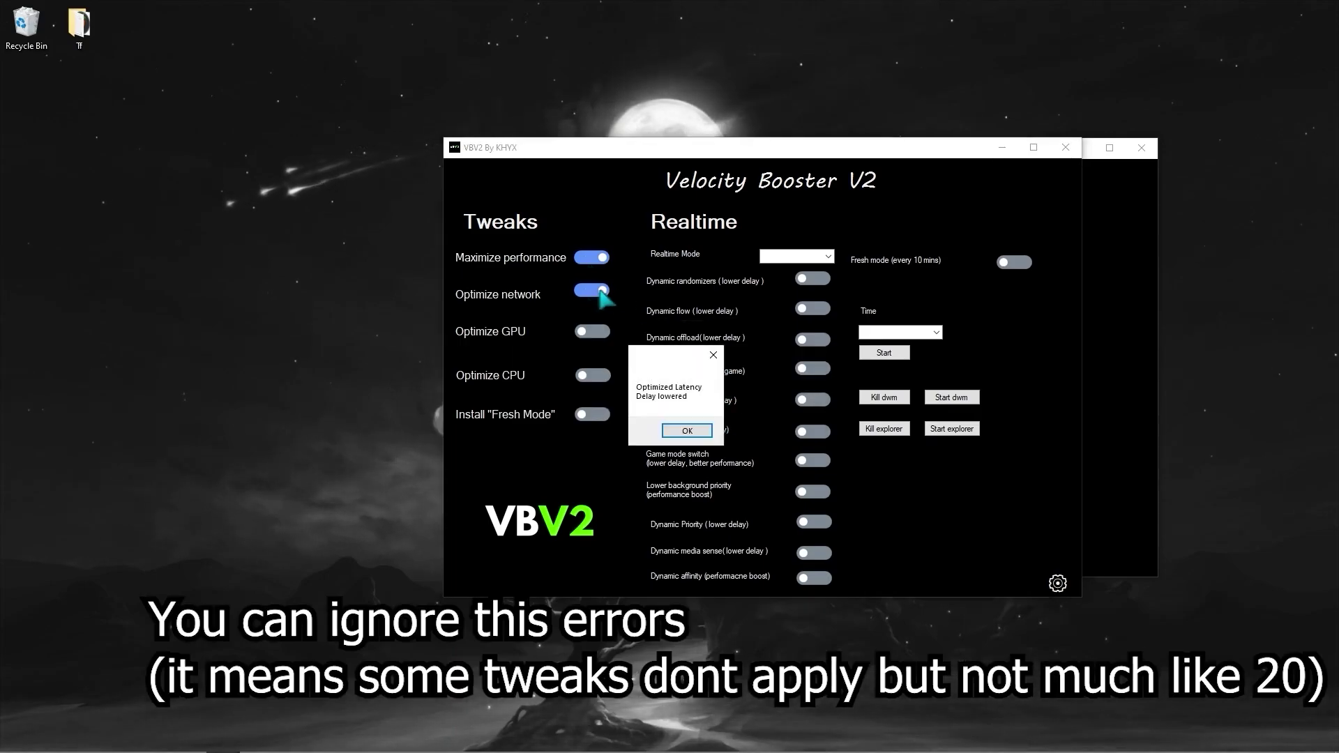
{"action": "left_click", "coordinate": [668, 429]}
{"action": "left_click", "coordinate": [595, 333]}
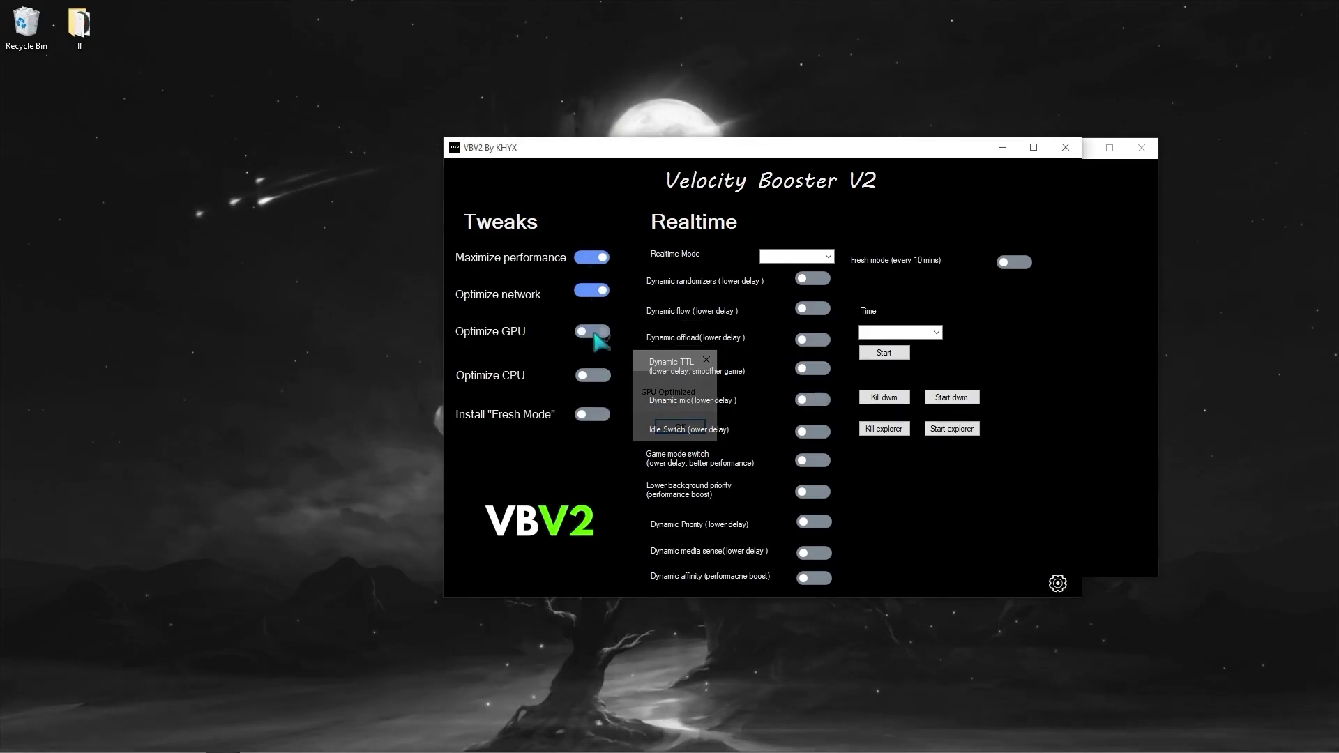
{"action": "left_click", "coordinate": [668, 428]}
{"action": "left_click", "coordinate": [595, 378]}
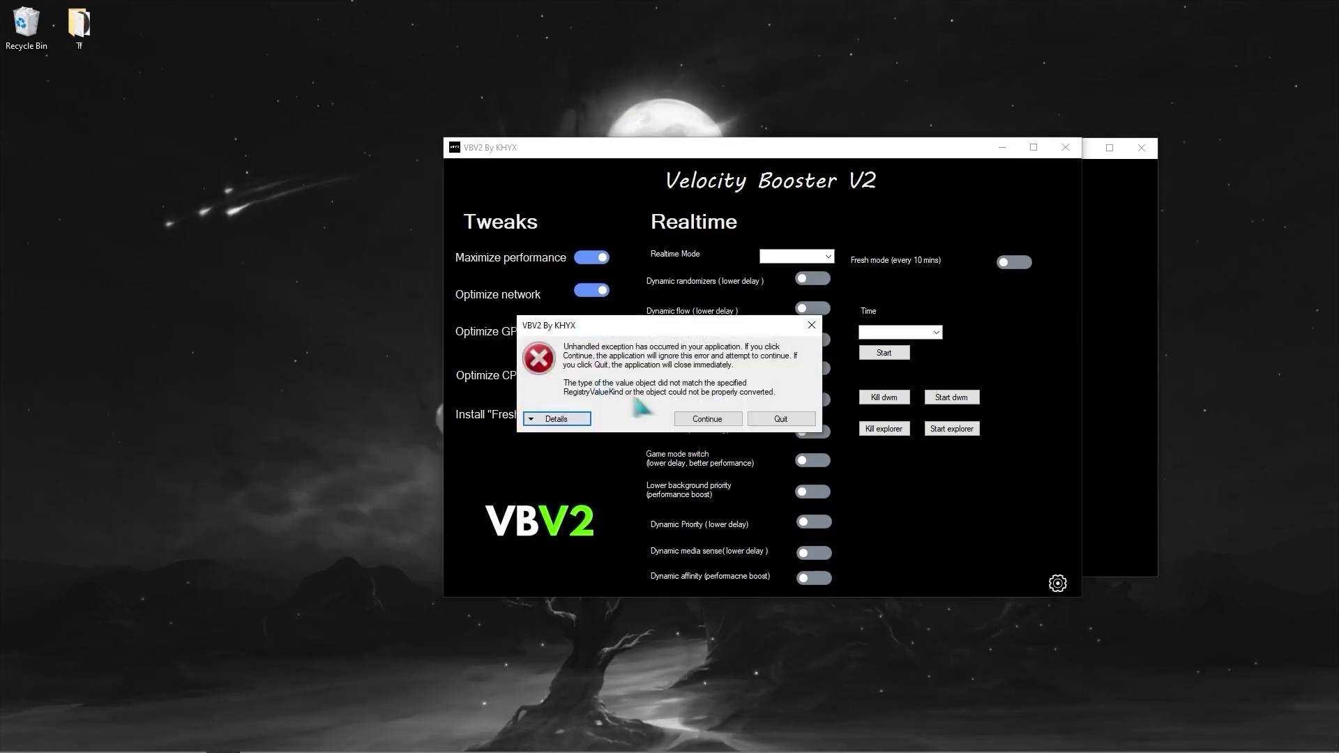
{"action": "left_click", "coordinate": [707, 419]}
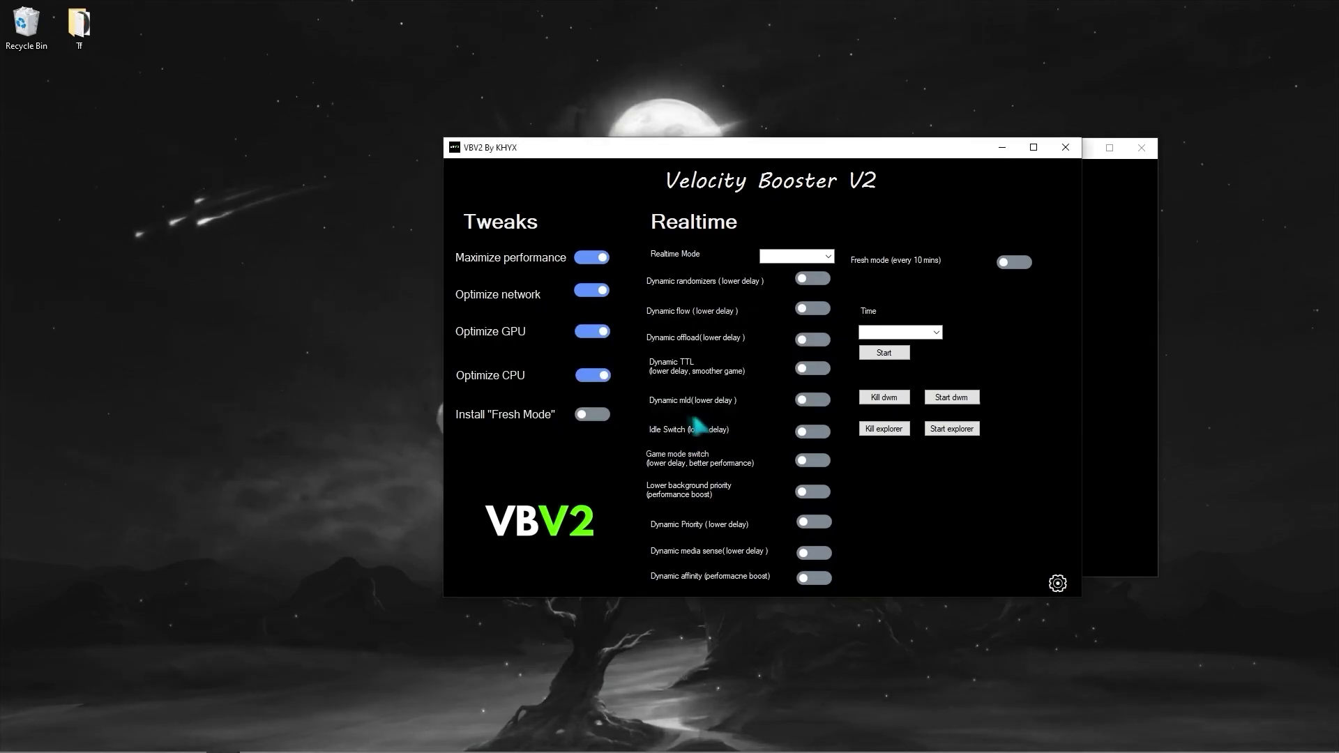
{"action": "left_click", "coordinate": [591, 416]}
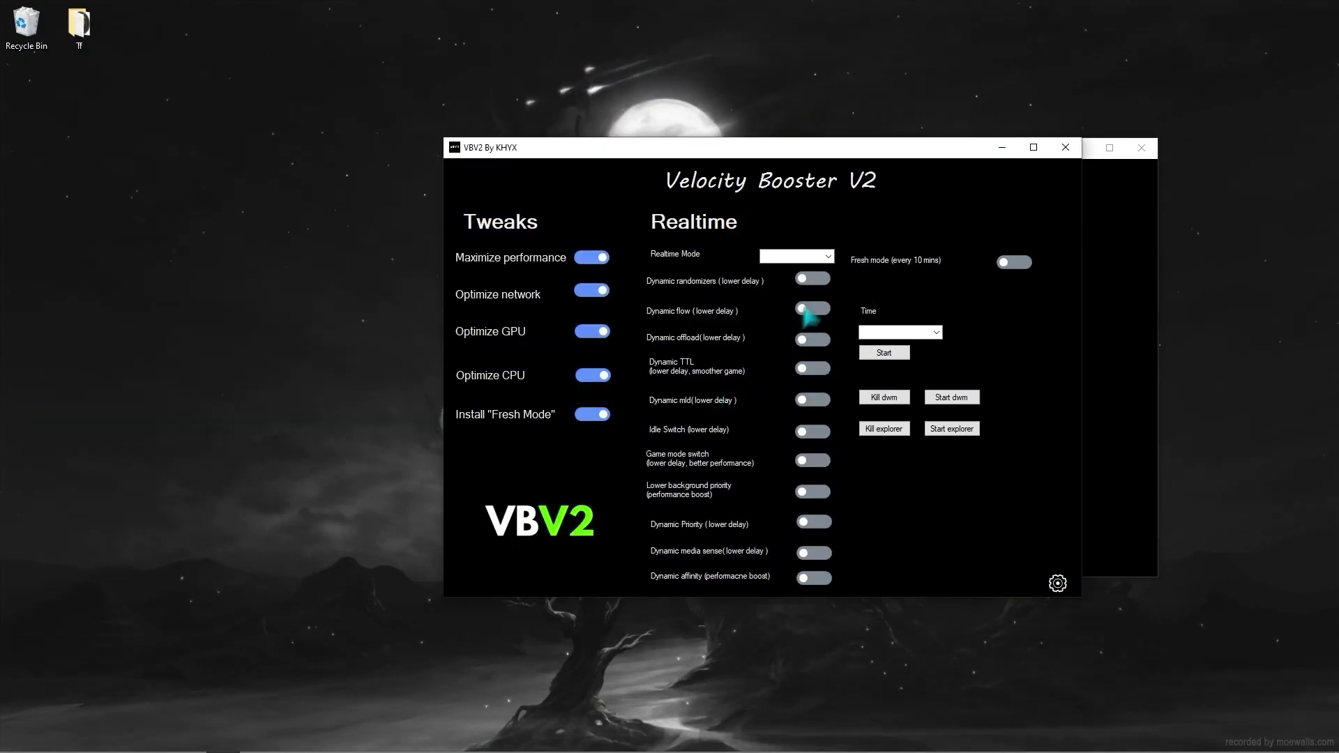
Set Realtime Mode to Random and enable all realtime features from Dynamic randomizers through Dynamic affinity
{"action": "left_click", "coordinate": [796, 257]}
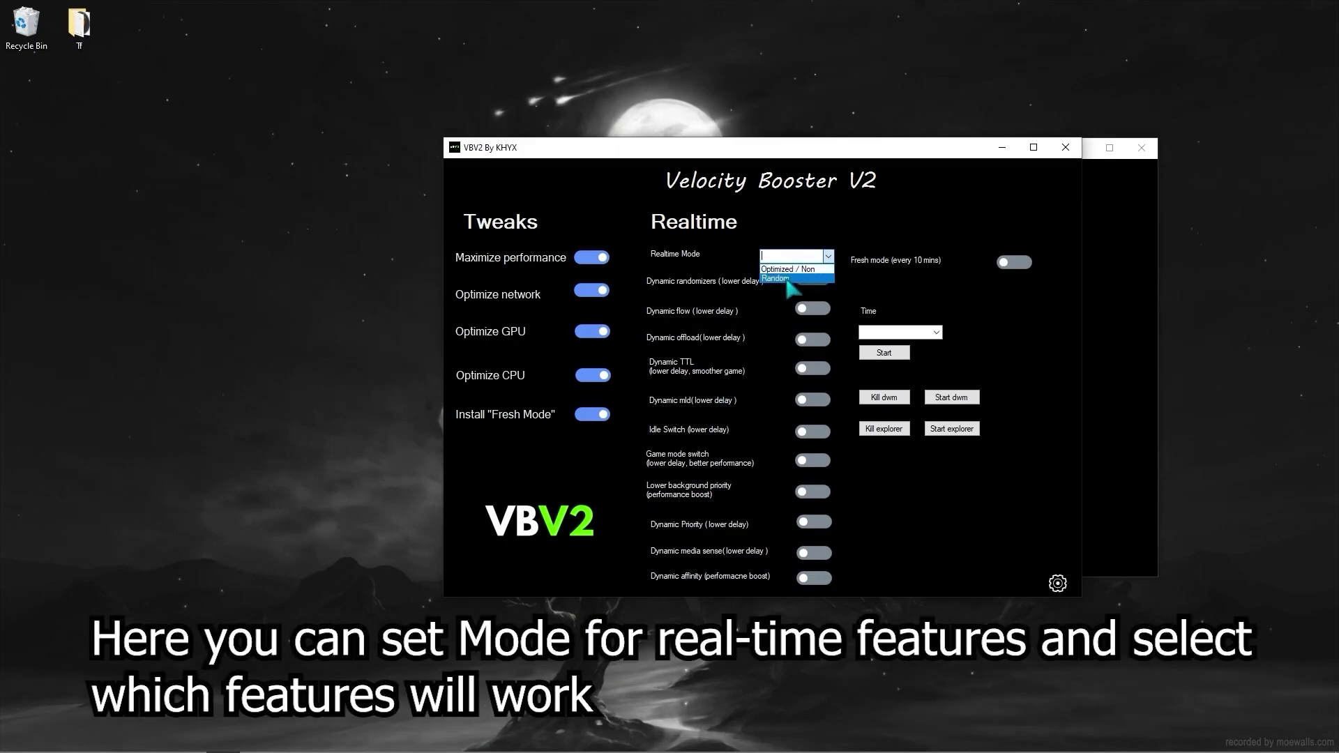
{"action": "left_click", "coordinate": [783, 279]}
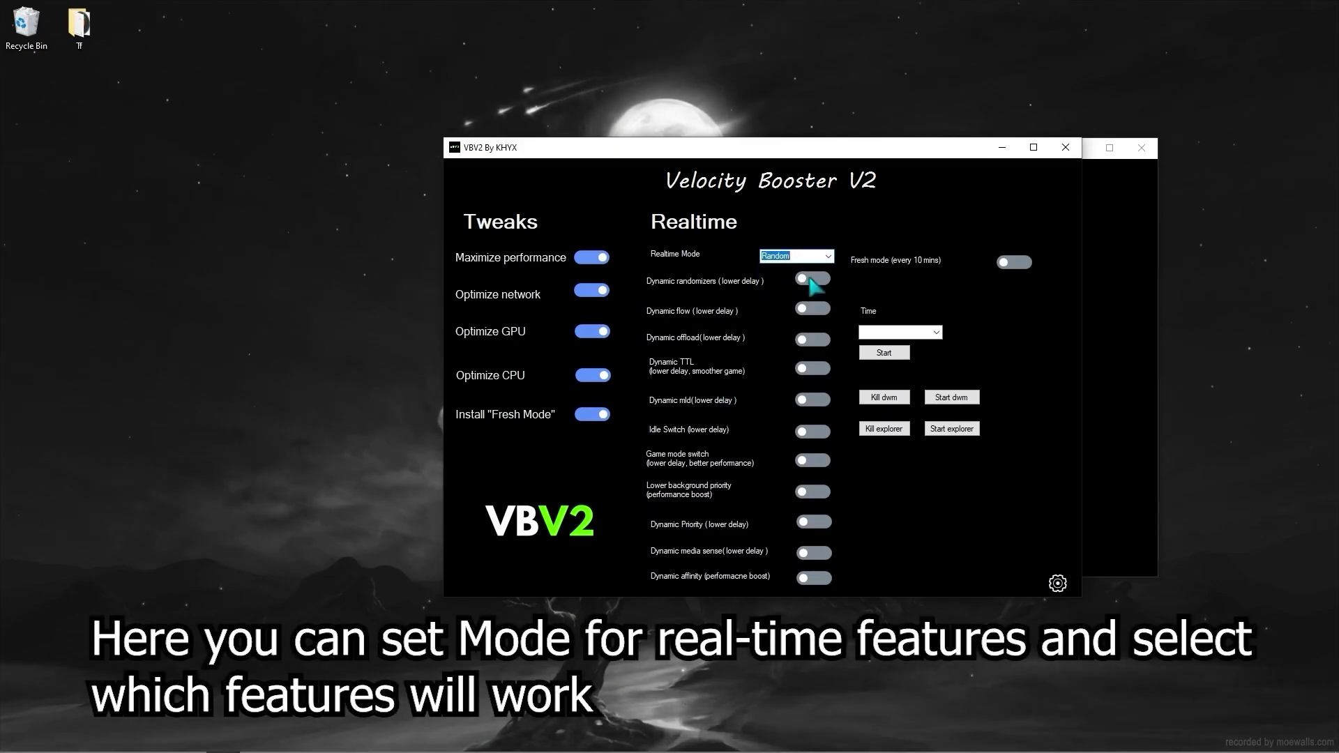
{"action": "left_click", "coordinate": [811, 279]}
{"action": "left_click", "coordinate": [811, 309]}
{"action": "left_click", "coordinate": [811, 339]}
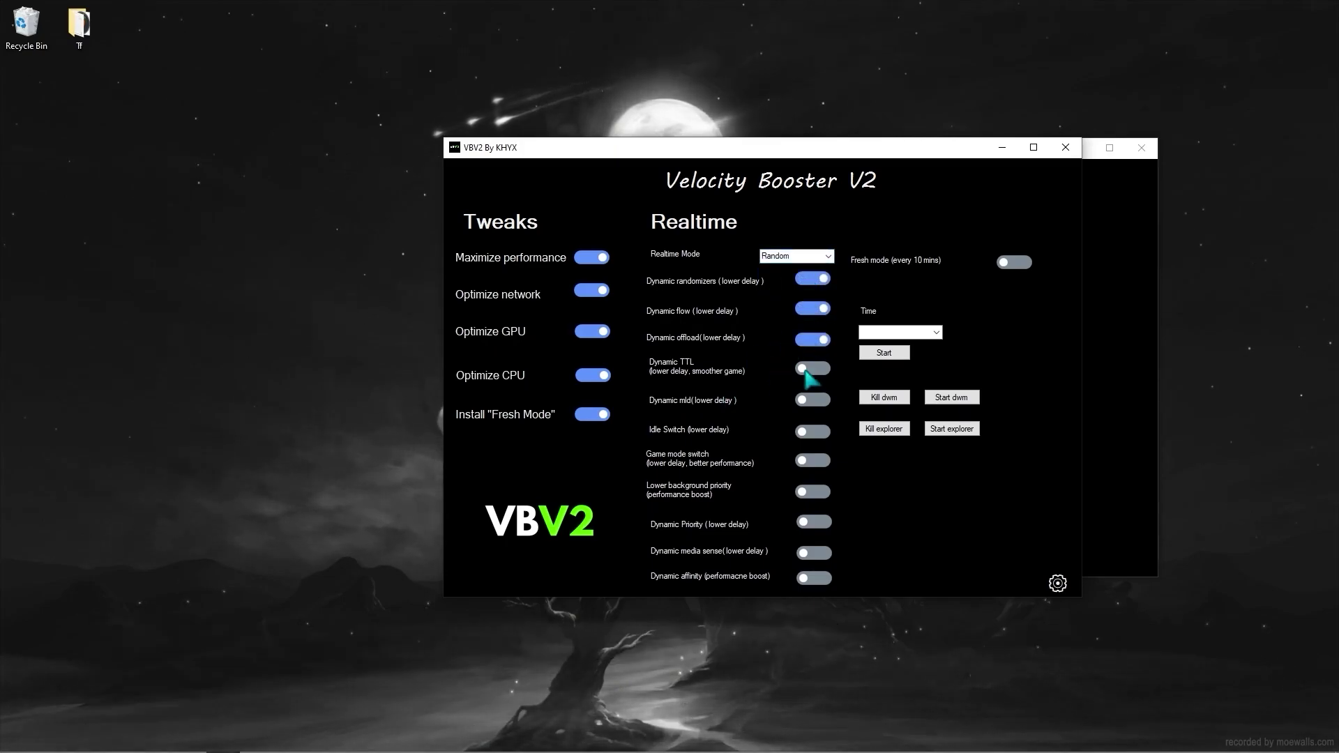
{"action": "left_click", "coordinate": [807, 369]}
{"action": "left_click", "coordinate": [805, 400]}
{"action": "left_click", "coordinate": [806, 431]}
{"action": "left_click", "coordinate": [804, 461]}
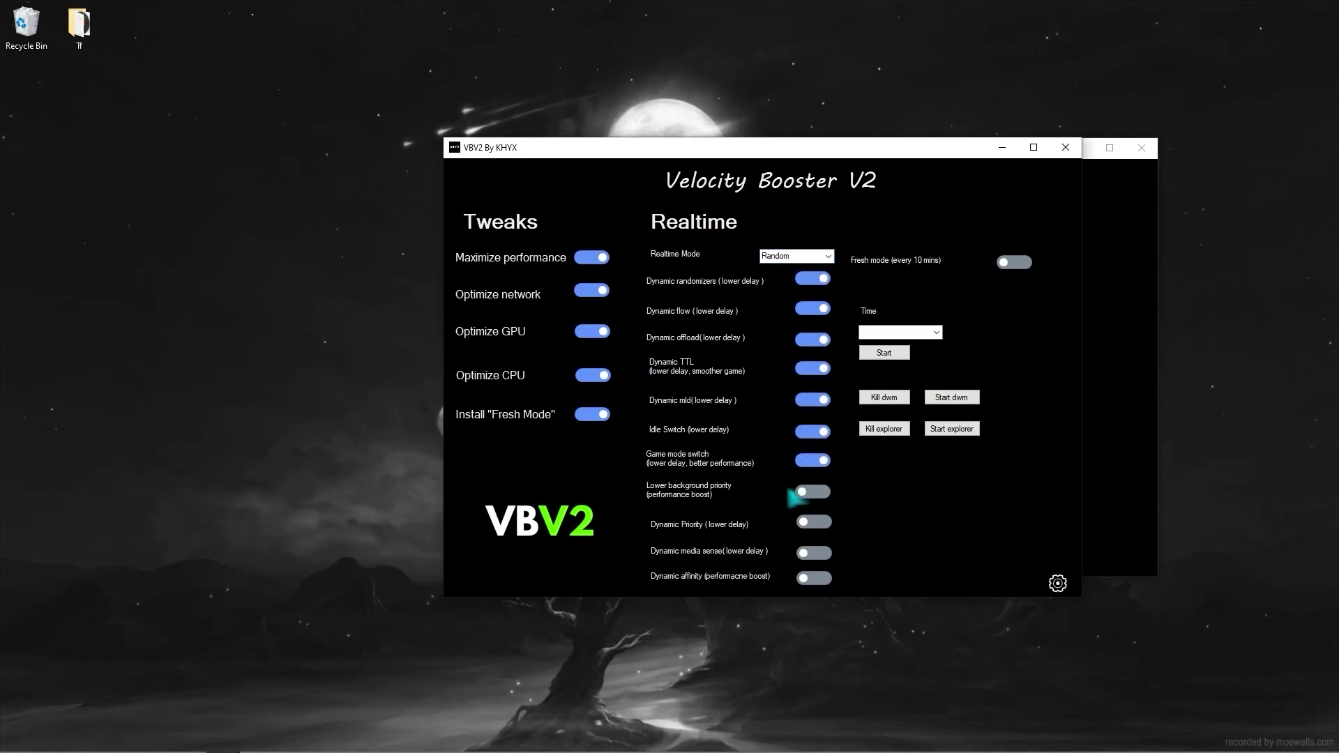
{"action": "left_click", "coordinate": [799, 494]}
{"action": "left_click", "coordinate": [800, 524]}
{"action": "left_click", "coordinate": [801, 555]}
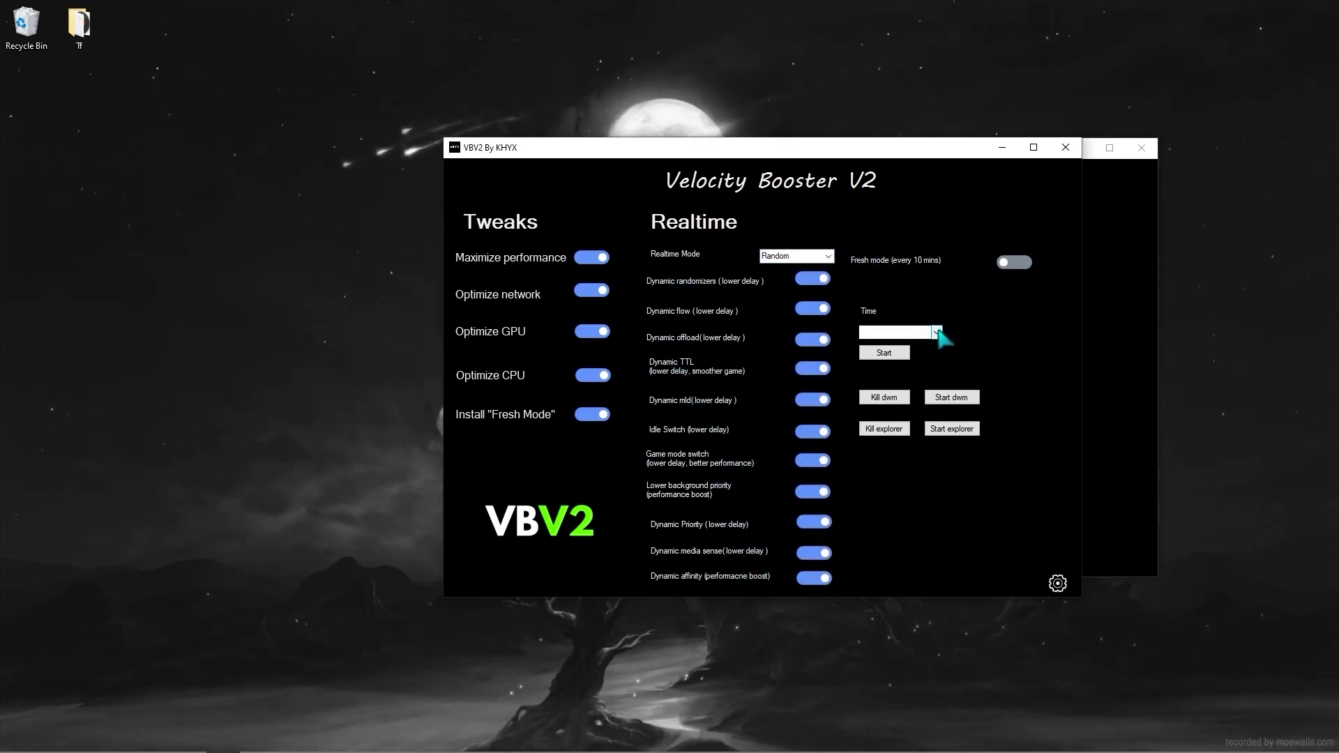
Enable Fresh mode every 10 minutes, set the realtime interval to 5 s, and start the realtime features
{"action": "left_click", "coordinate": [1012, 263]}
{"action": "left_click", "coordinate": [936, 332]}
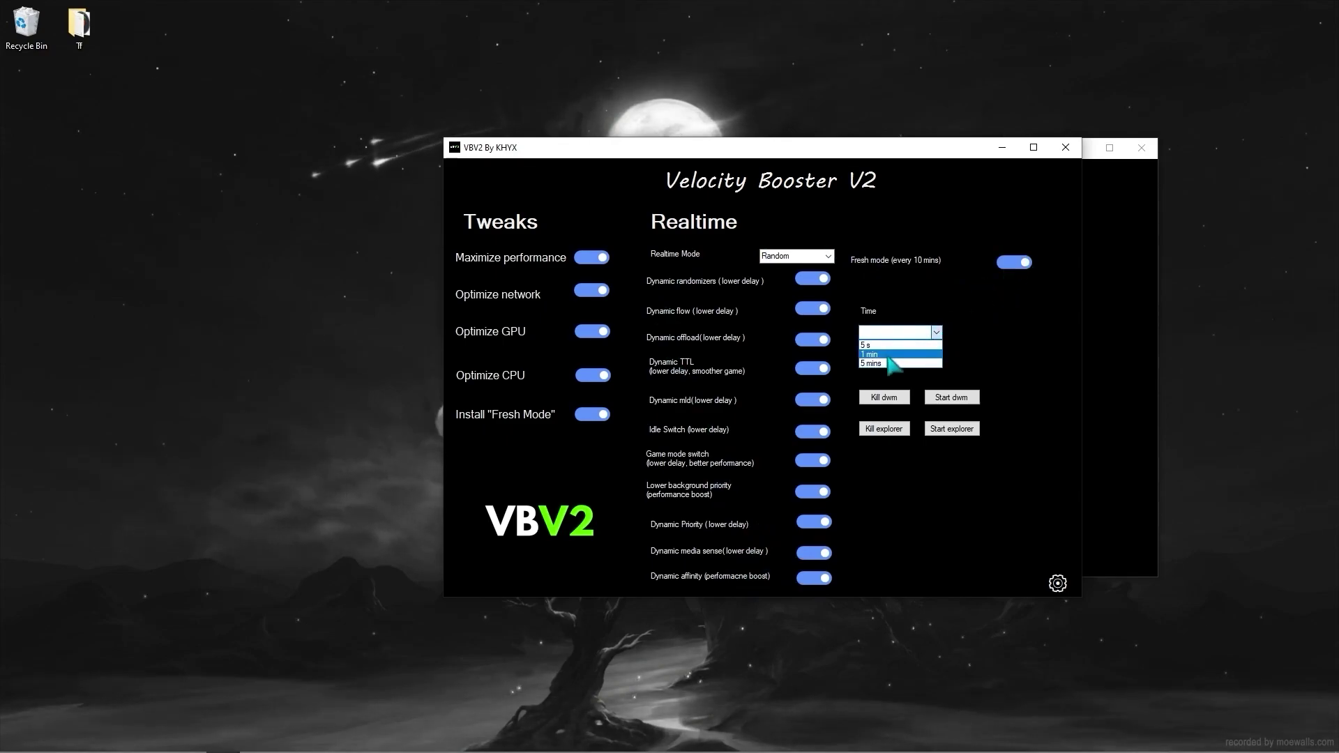
{"action": "left_click", "coordinate": [868, 344]}
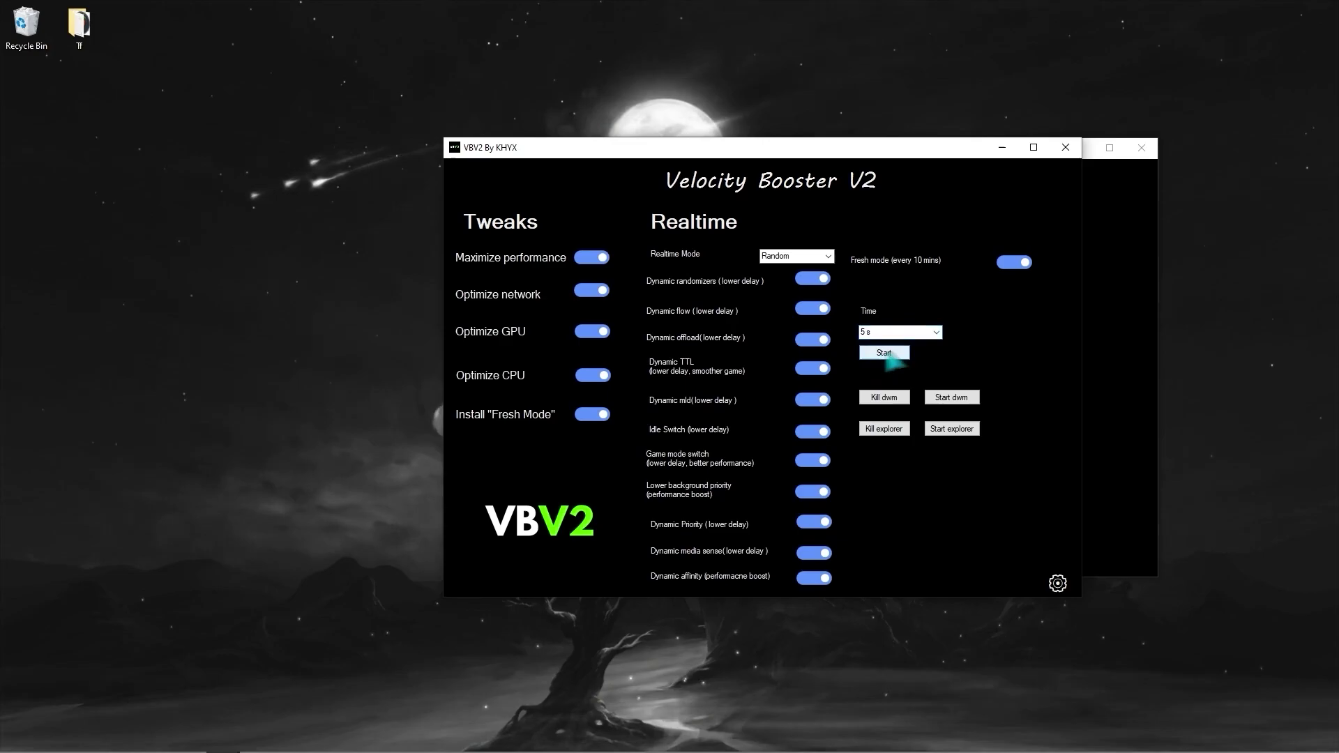
{"action": "left_click", "coordinate": [884, 353]}
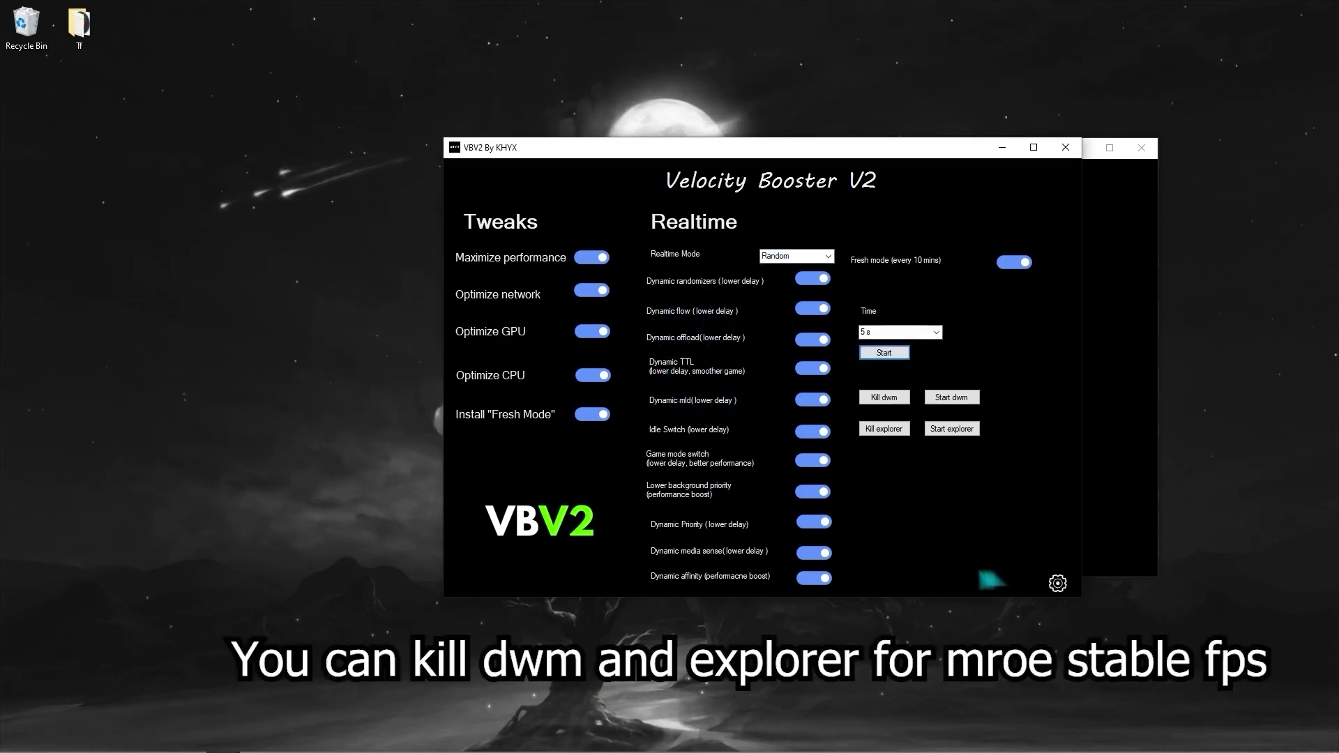
Open the configuration settings and switch Show number of tweaks on and back off
{"action": "left_click", "coordinate": [1055, 583]}
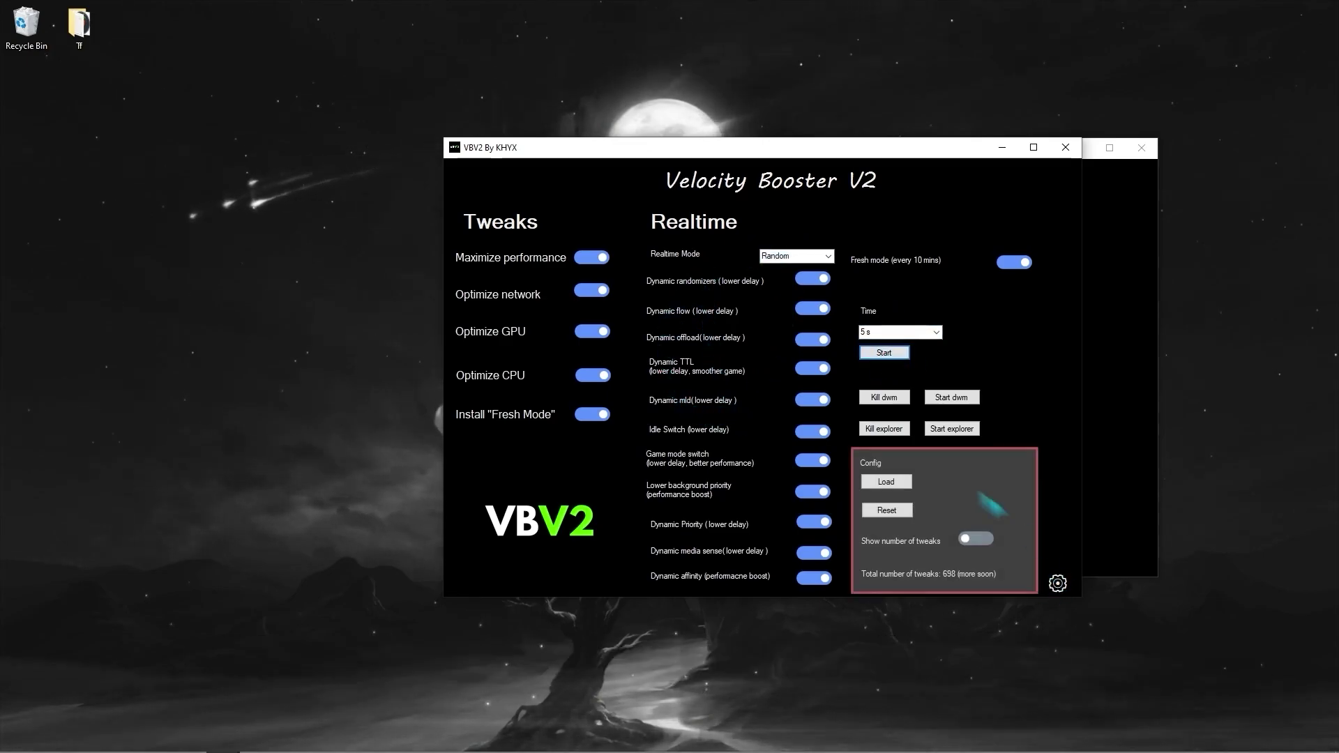
{"action": "left_click", "coordinate": [976, 541]}
{"action": "left_click", "coordinate": [985, 542]}
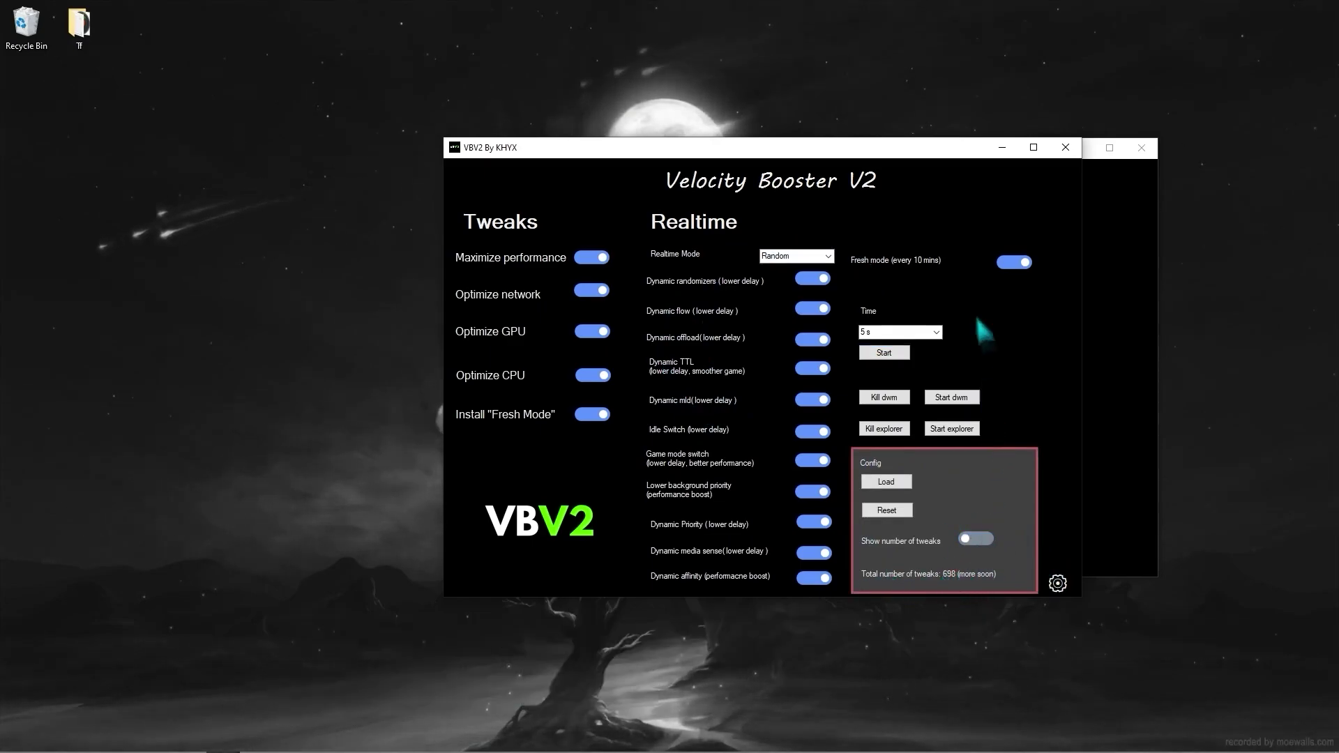
Turn off Dynamic randomizers, Dynamic flow, Dynamic offload and Dynamic TTL, load the saved configuration, and close the configuration settings
{"action": "left_click", "coordinate": [815, 279]}
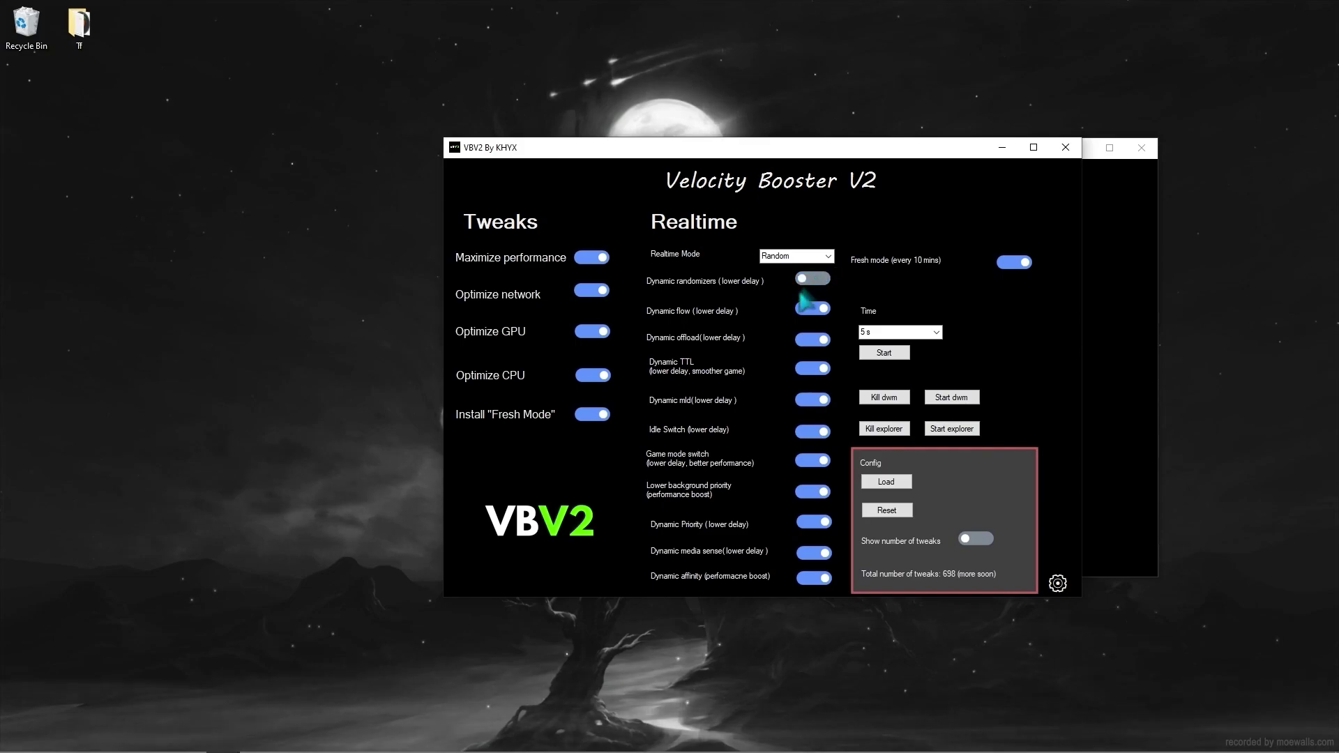
{"action": "left_click", "coordinate": [812, 339]}
{"action": "left_click", "coordinate": [813, 368]}
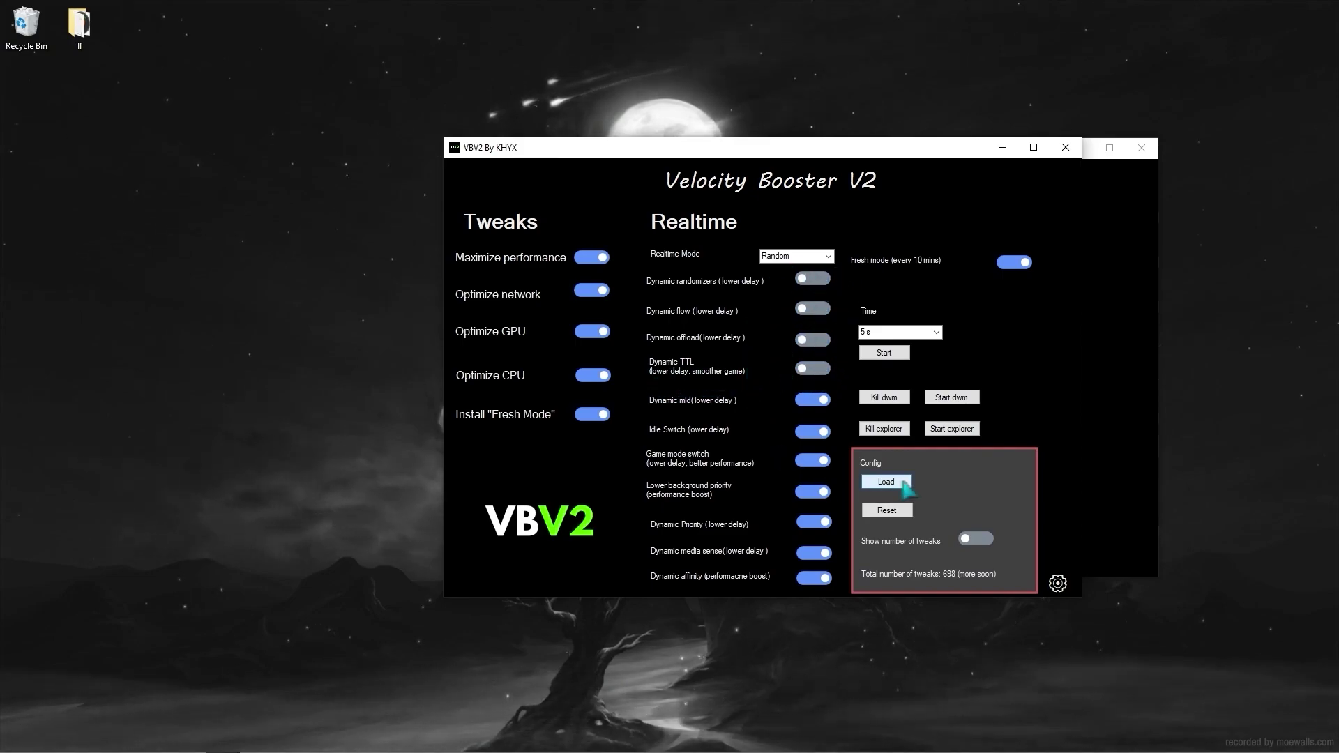
{"action": "left_click", "coordinate": [894, 486]}
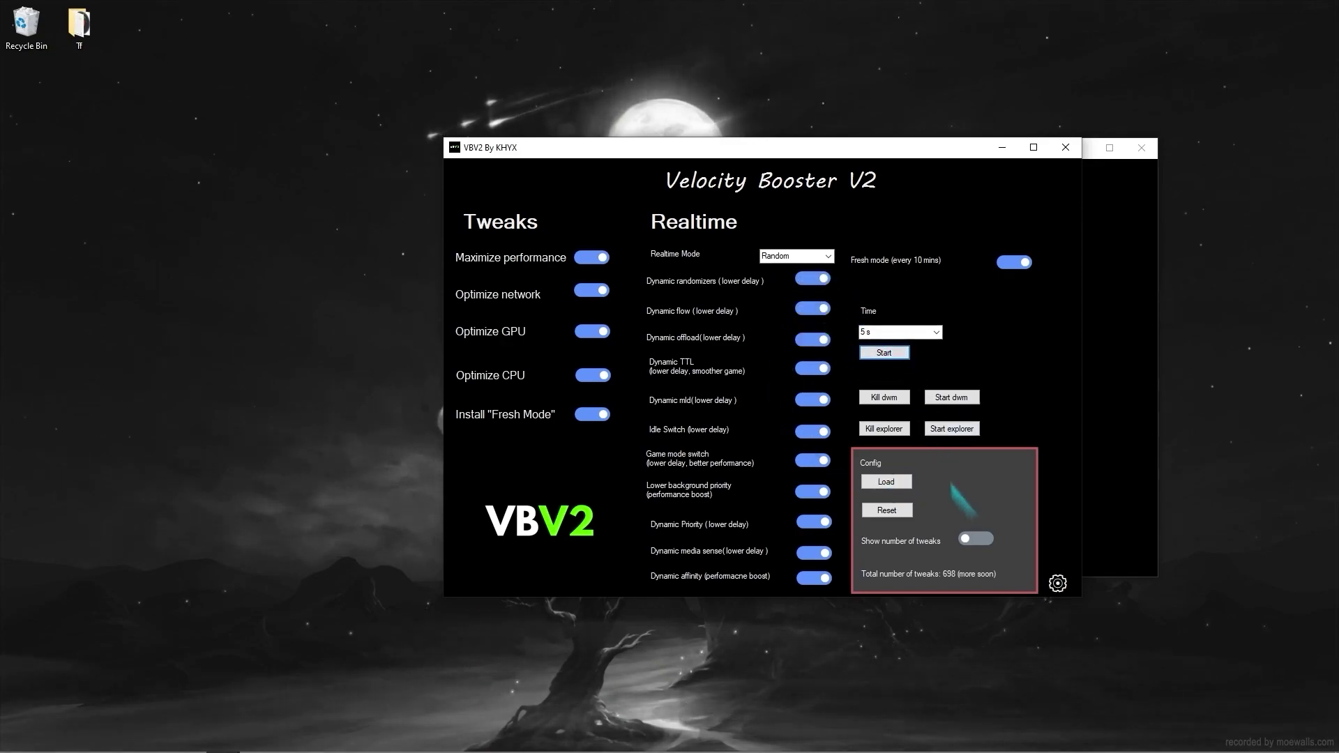
{"action": "left_click", "coordinate": [1056, 581]}
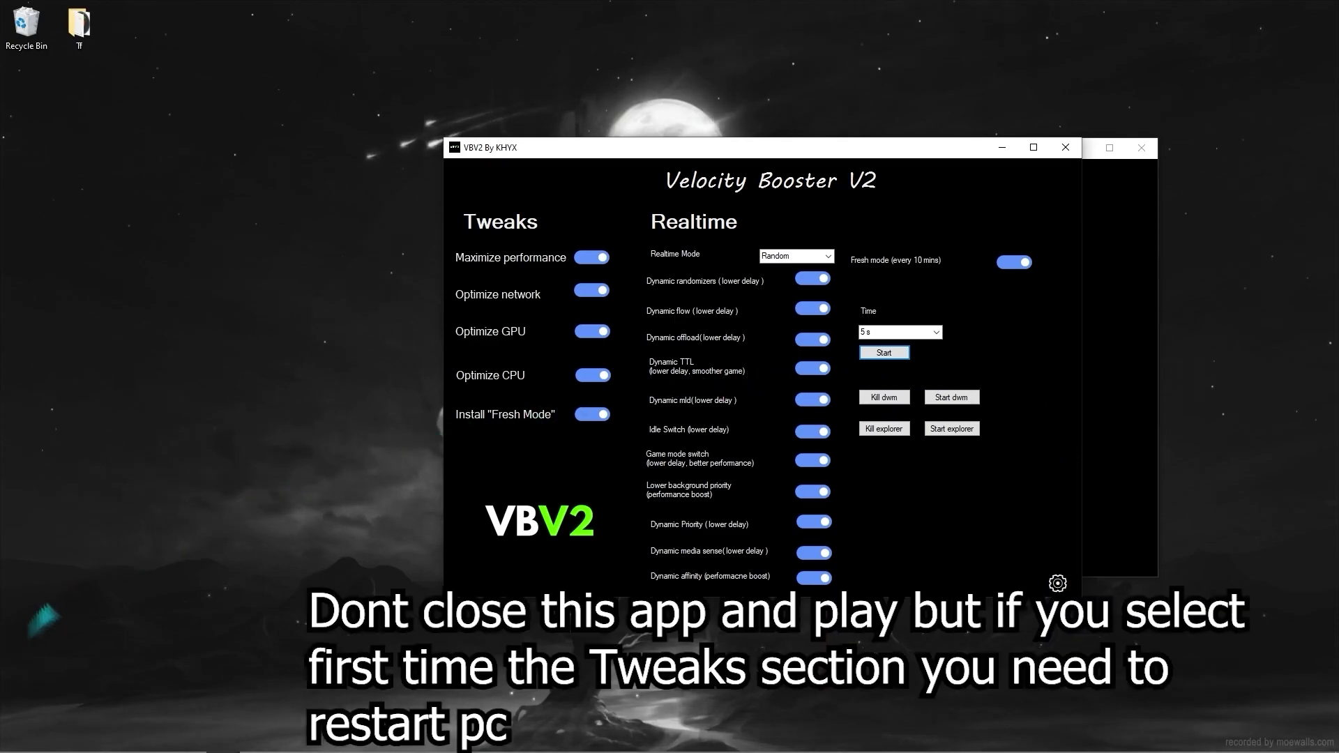
Restart the computer from Windows with the booster's tweaks selected
{"action": "left_click", "coordinate": [15, 739]}
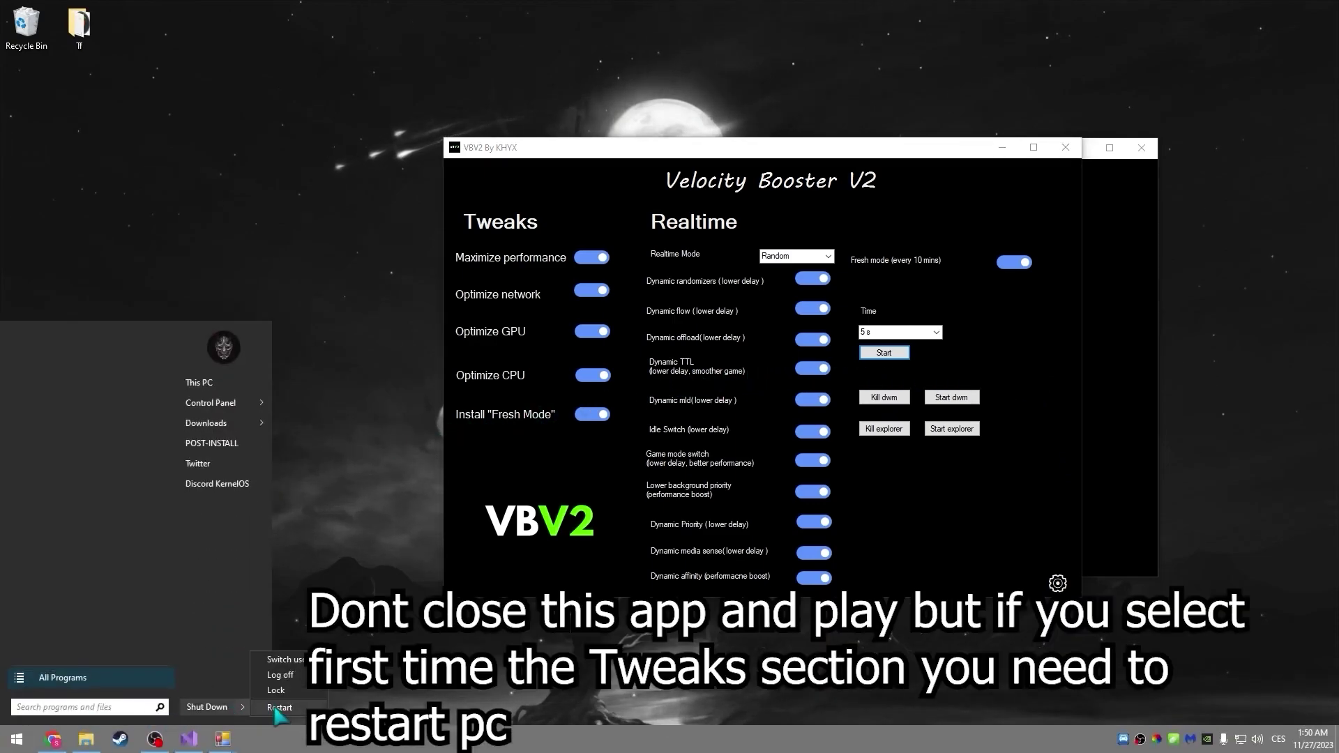